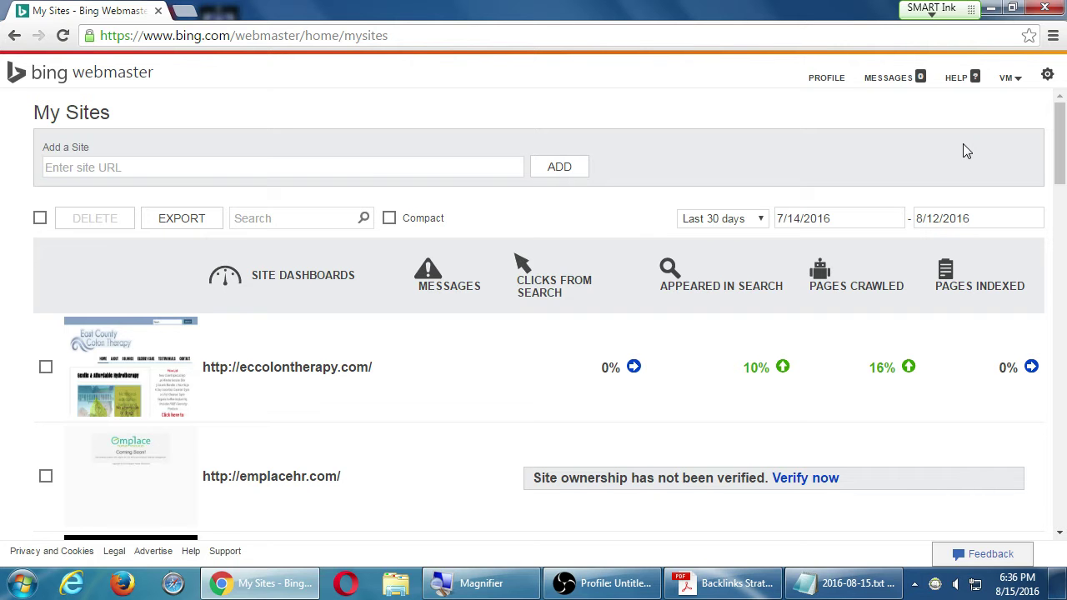
Step: Examine the My Sites list for each site's last-30-day changes in clicks, search appearances, crawled pages and indexed pages
scroll(700, 240, "down", 10)
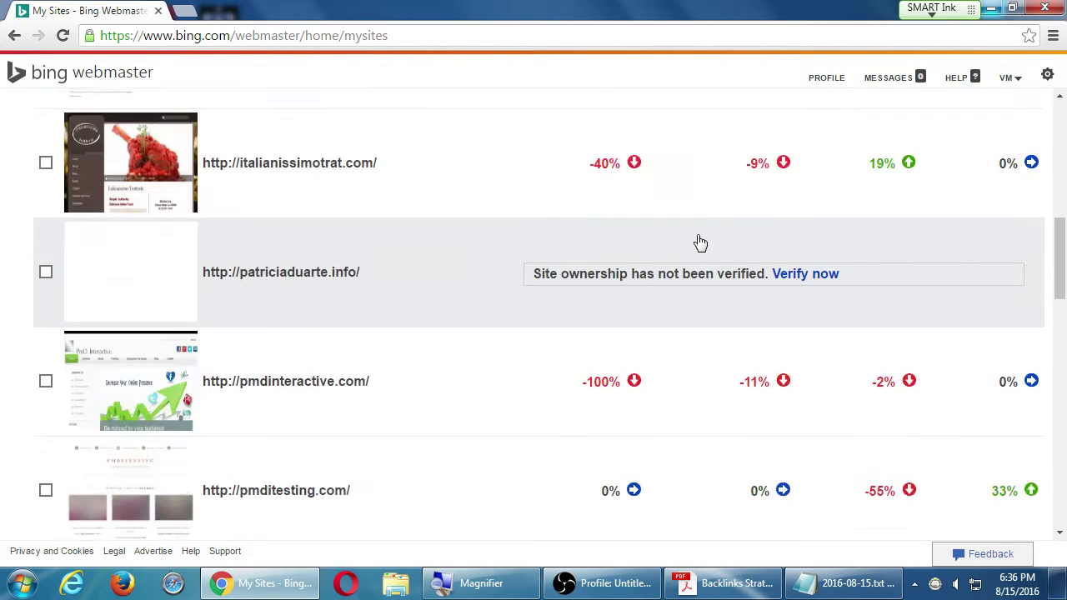
scroll(700, 243, "down", 15)
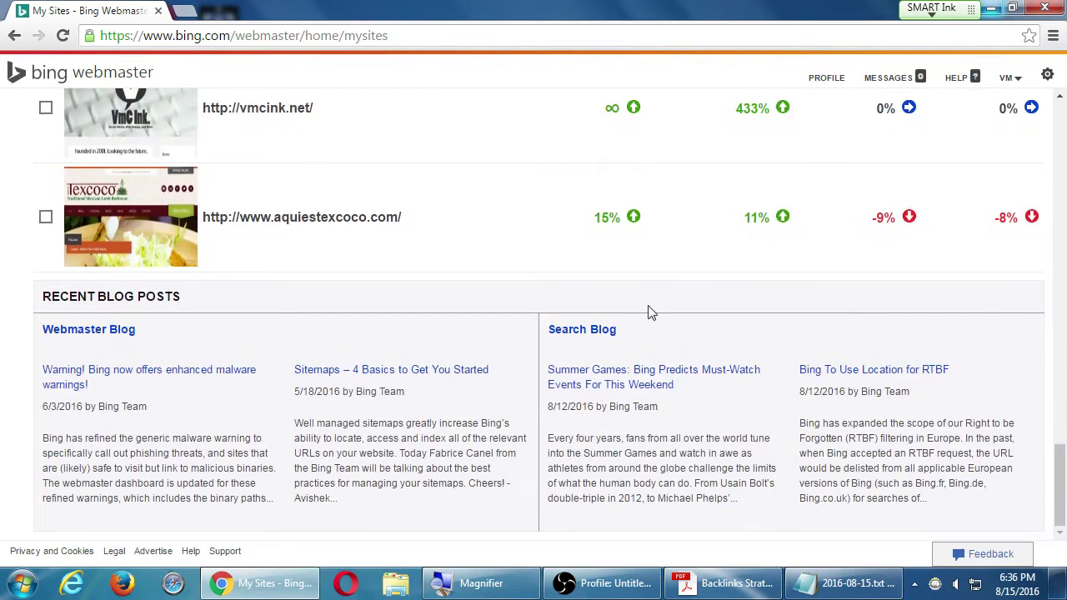
scroll(593, 295, "up", 3)
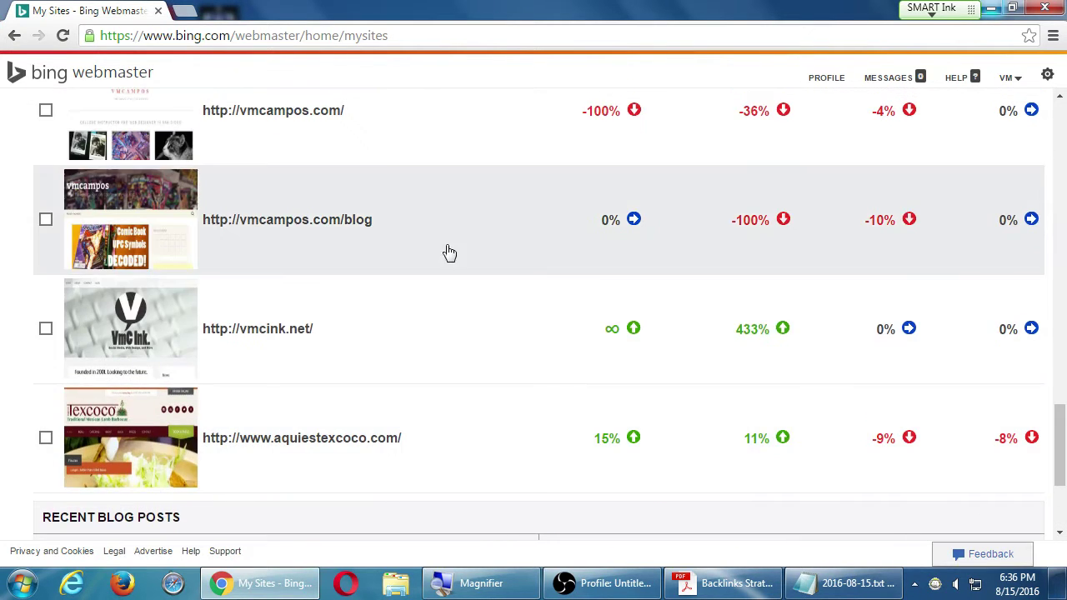
scroll(546, 256, "up", 1)
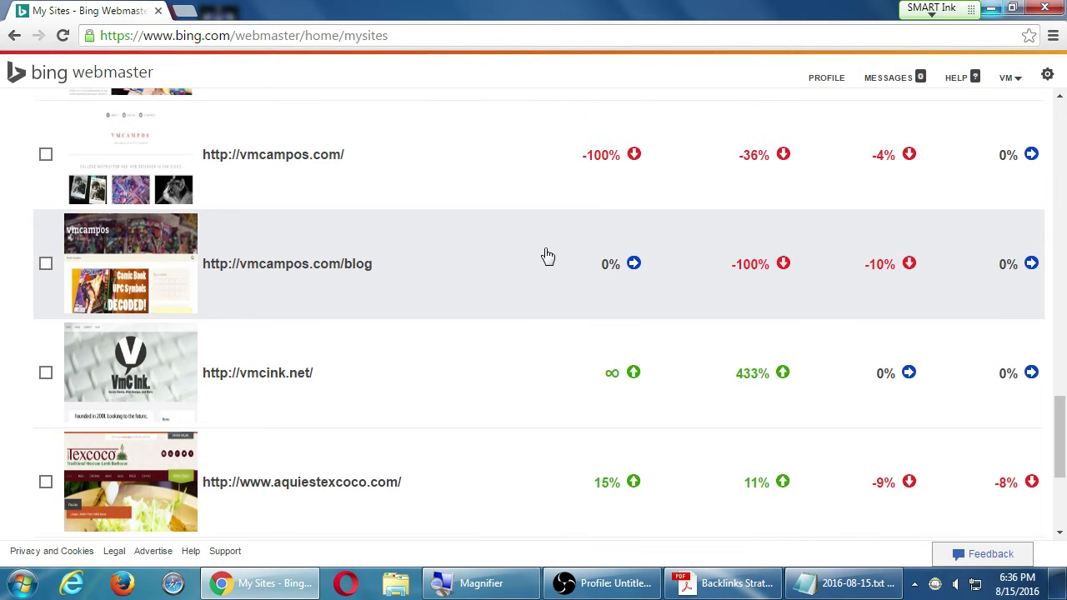
scroll(548, 255, "up", 5)
scroll(546, 256, "up", 2)
scroll(412, 305, "up", 4)
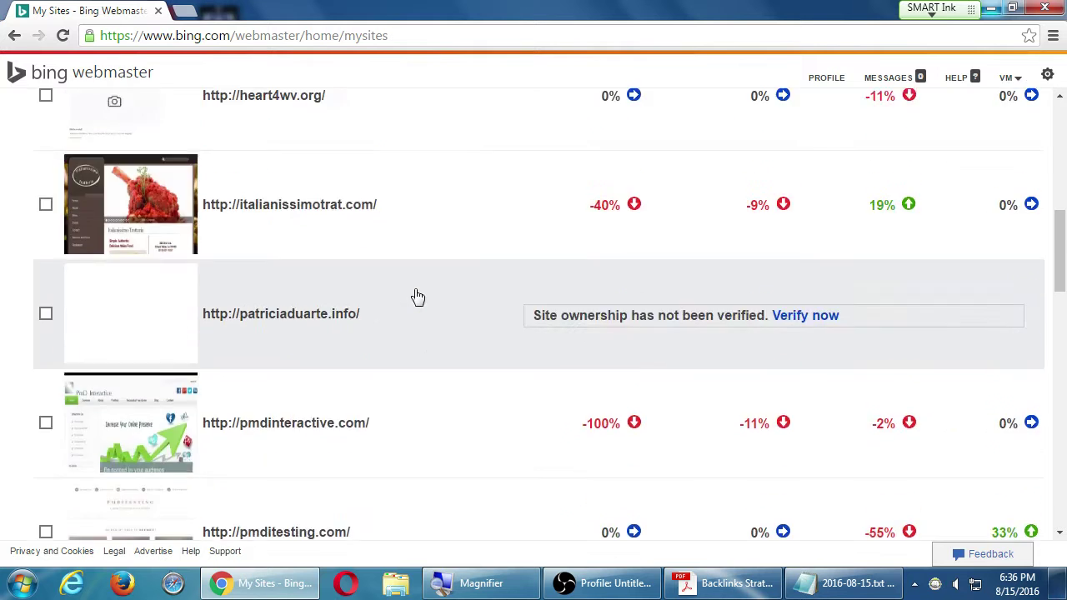
scroll(417, 298, "up", 4)
scroll(410, 342, "up", 1)
scroll(414, 336, "up", 3)
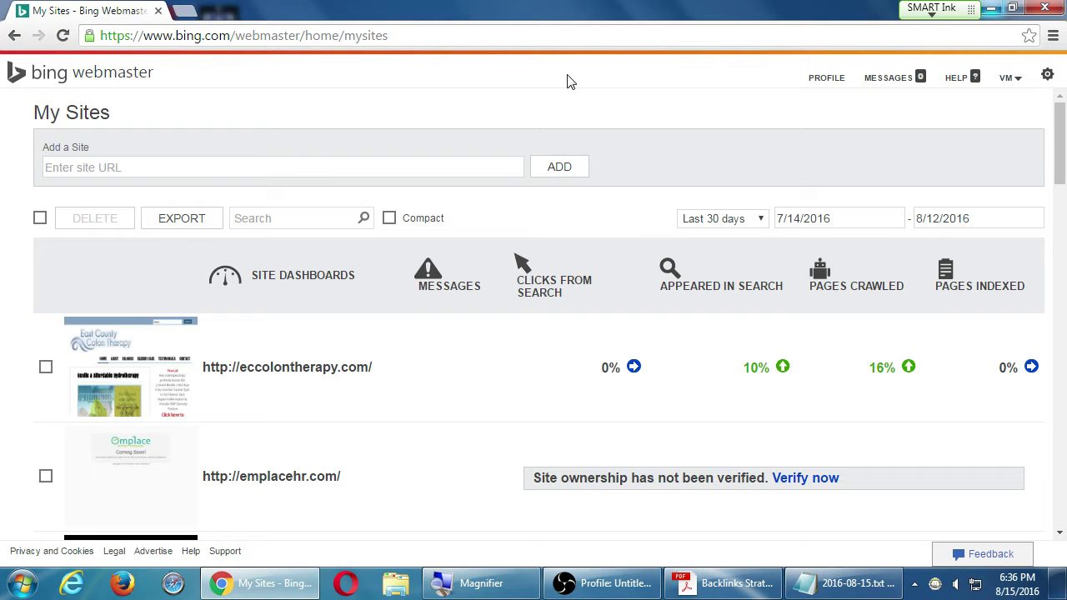
scroll(662, 139, "down", 10)
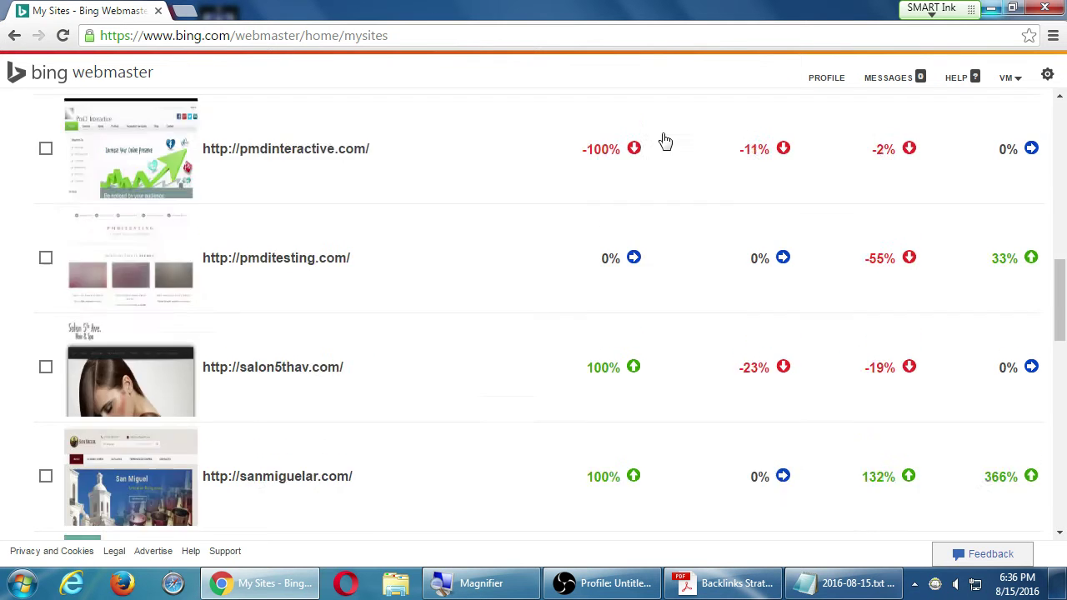
scroll(667, 138, "down", 2)
scroll(671, 132, "up", 12)
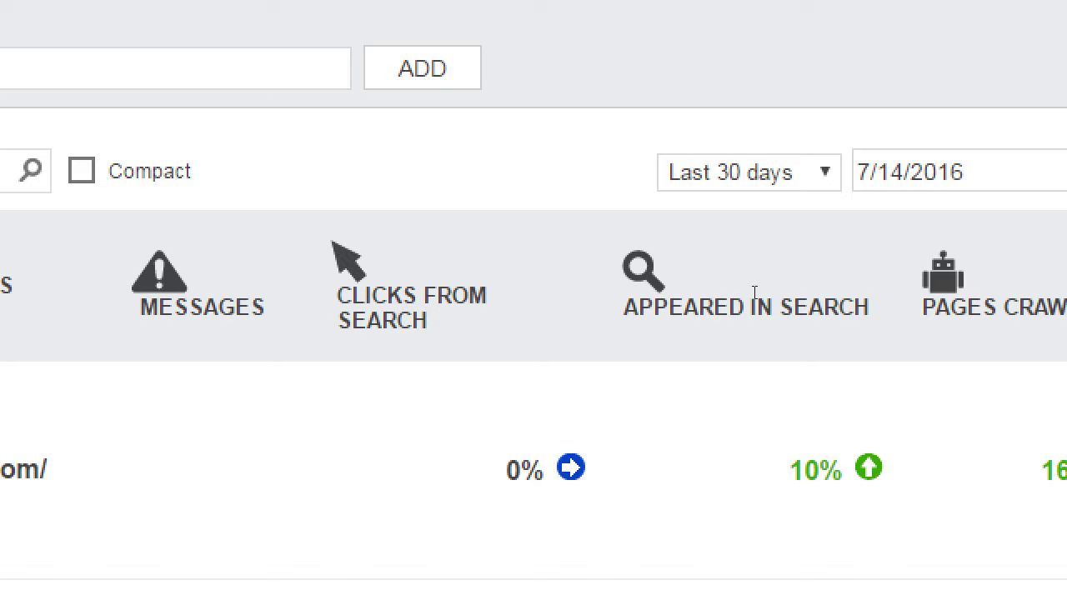
Step: Switch to the 2016-08-15.txt notes in Notepad and add the lines "Impressions" and "Conversions" below the bad-backlink list
key("alt+Tab")
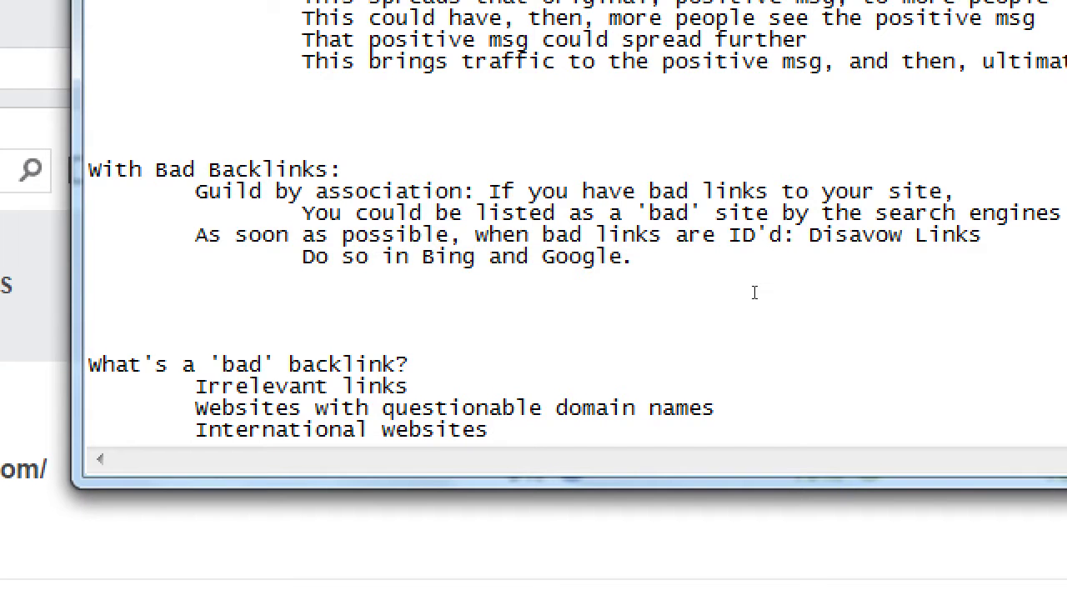
key("Return")
key("Return")
key("Return")
type("I")
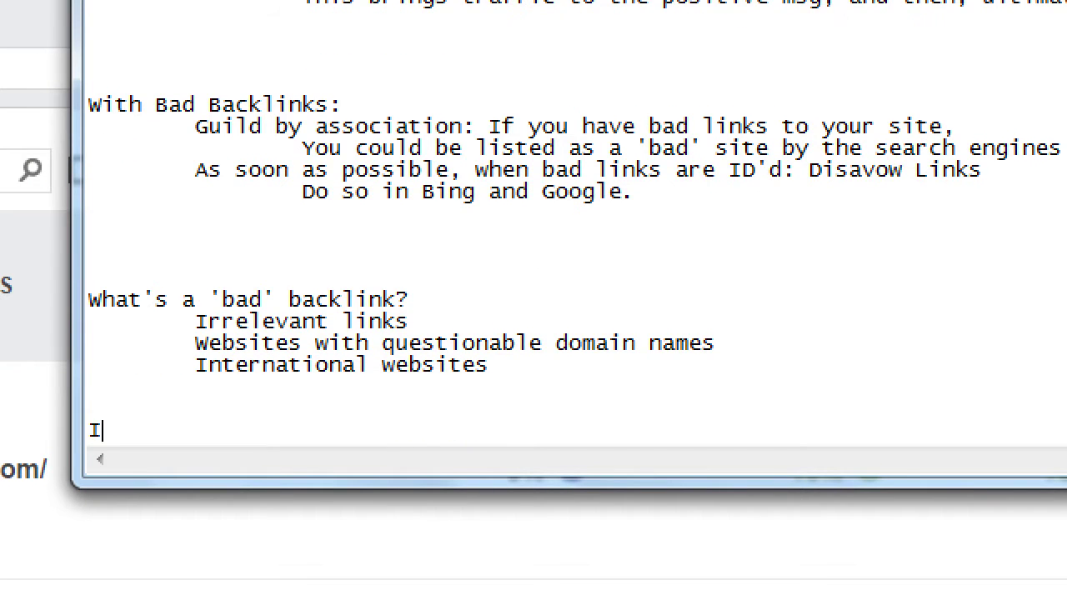
type("mpressions")
key("Return")
type("Convers")
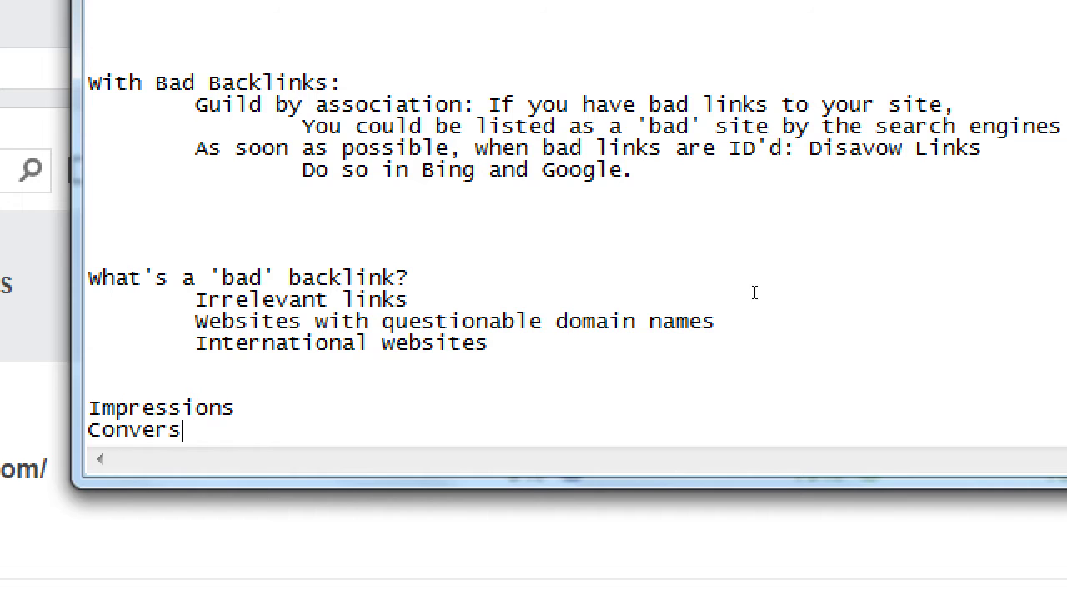
type("ions")
Step: Add the definition "- Someone saw your content" after Impressions, separated by a tab
key("Up")
key("Tab")
type("- Someone saw")
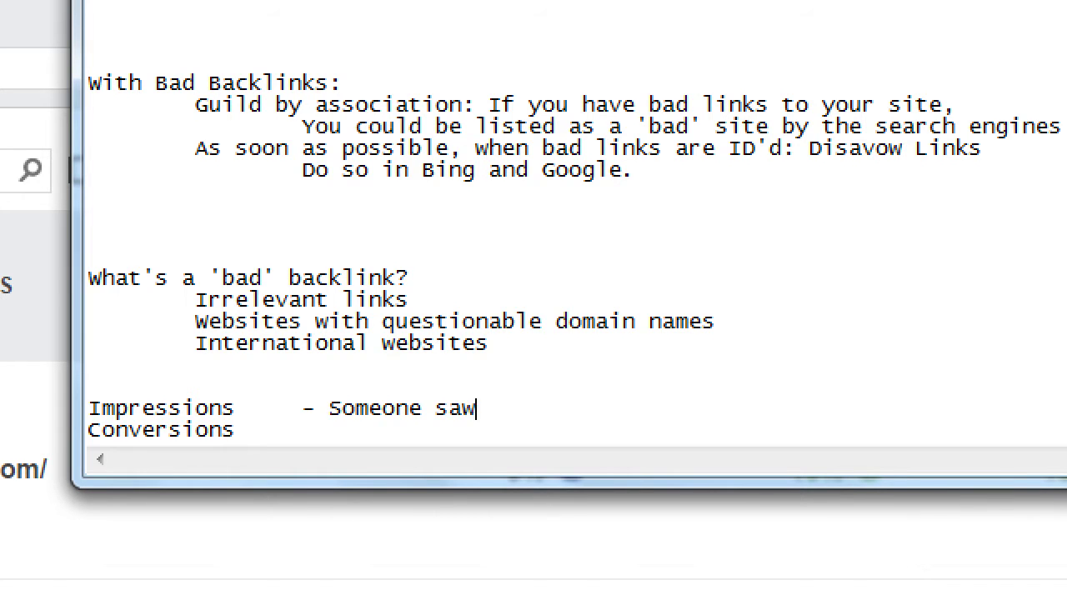
type(" yur")
key("BackSpace")
key("BackSpace")
type("our content")
Step: Add the tab-separated definition "- Somoene clicked your content" after Conversions
key("Down")
key("Tab")
type("- Somoene o")
key("BackSpace")
type("clicked your content")
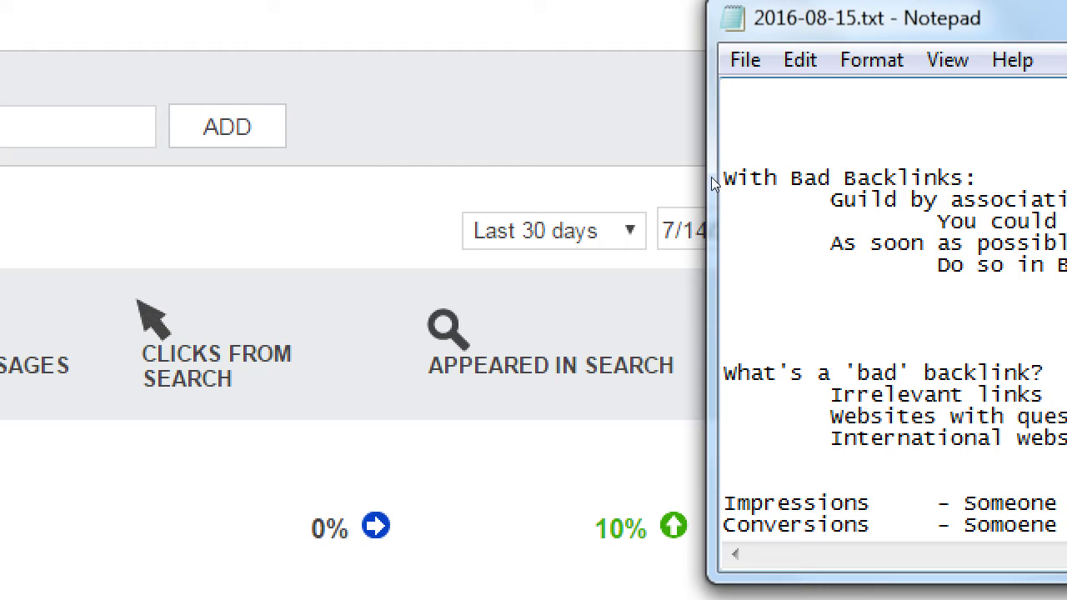
Step: Switch back to Bing Webmaster in Chrome and view the site changes for the last 3 months and the last 7 days
key("alt+Tab")
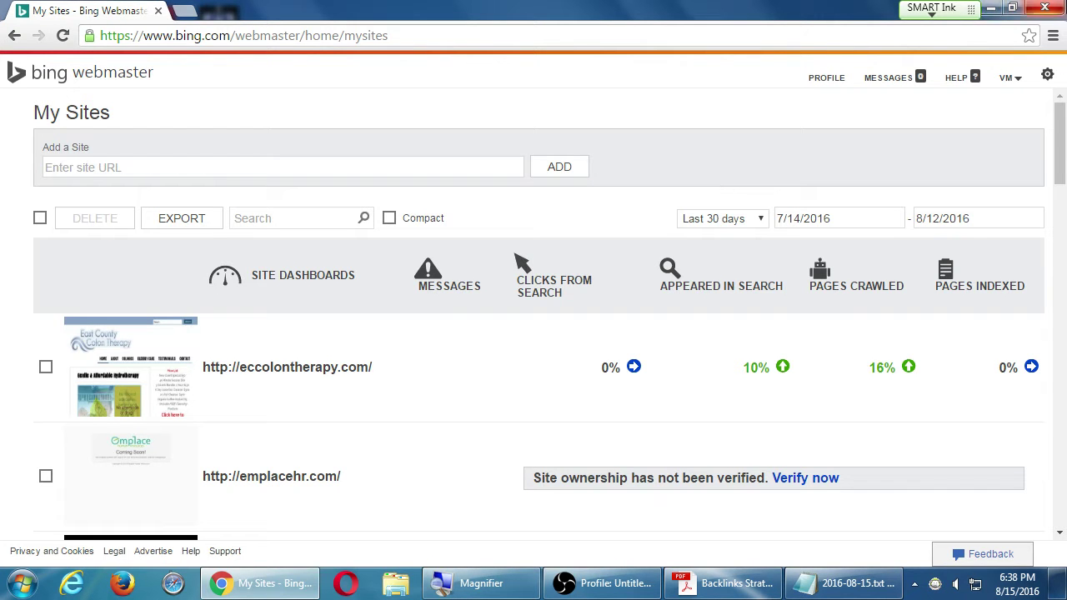
left_click(759, 225)
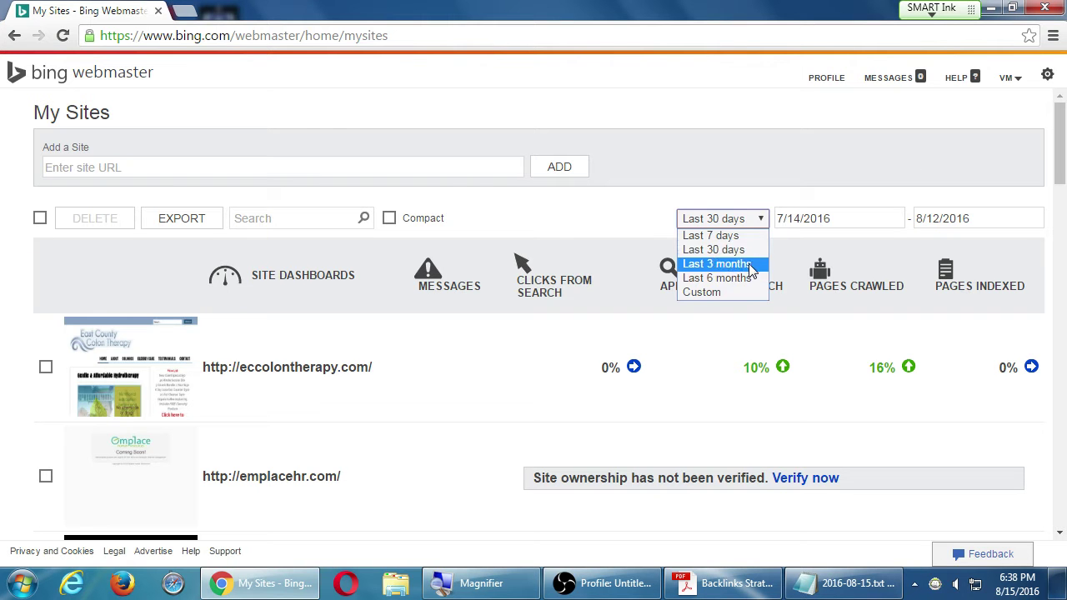
left_click(748, 264)
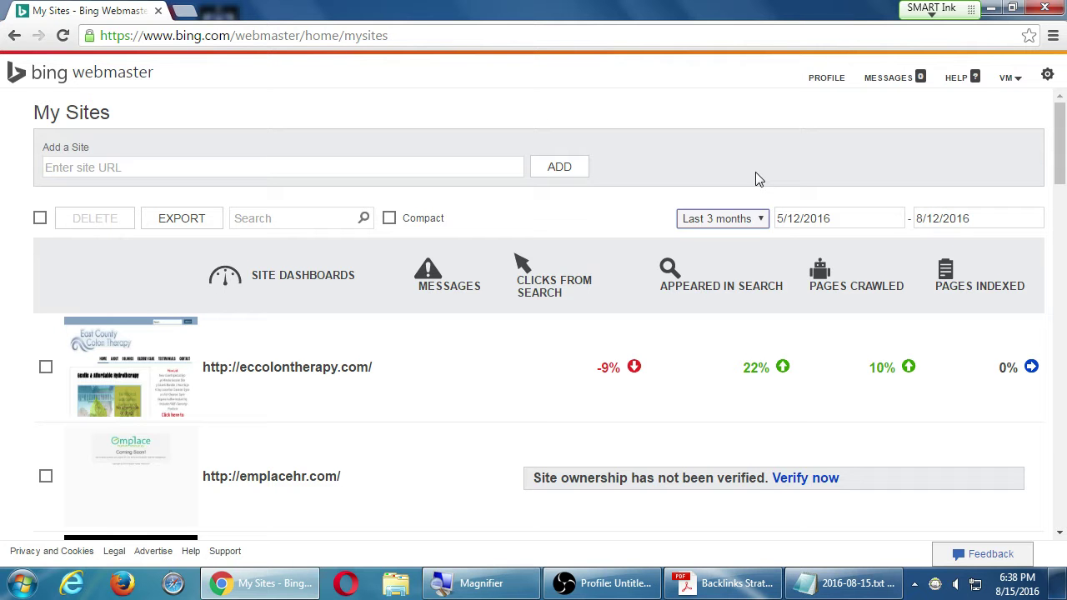
left_click(731, 220)
left_click(713, 236)
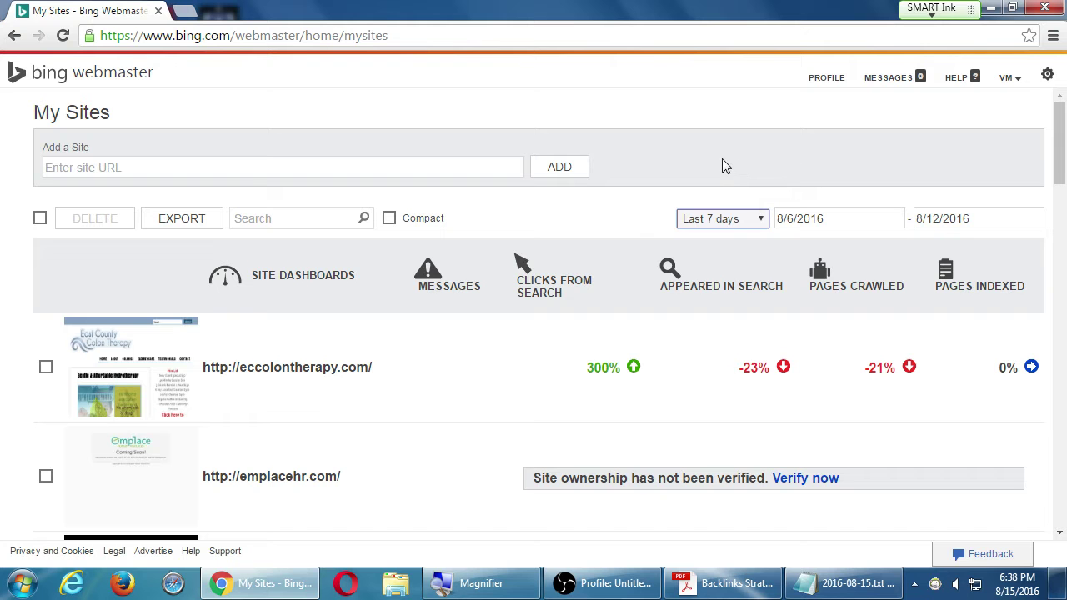
Step: Compare the site changes for the last 30 days and the last 3 months, ending on the last 30 days
left_click(722, 219)
left_click(716, 248)
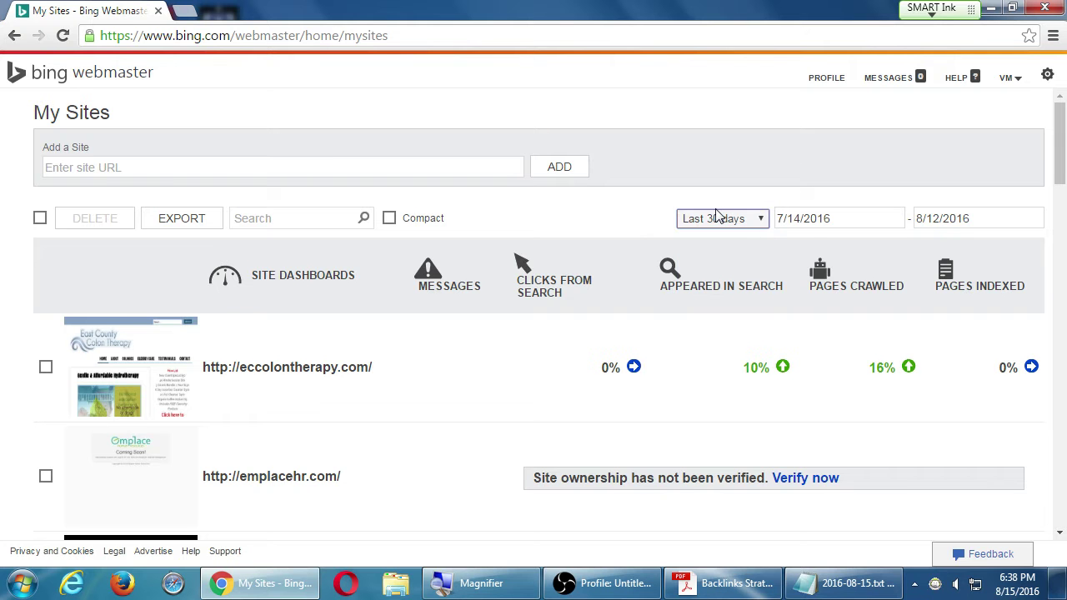
left_click(717, 215)
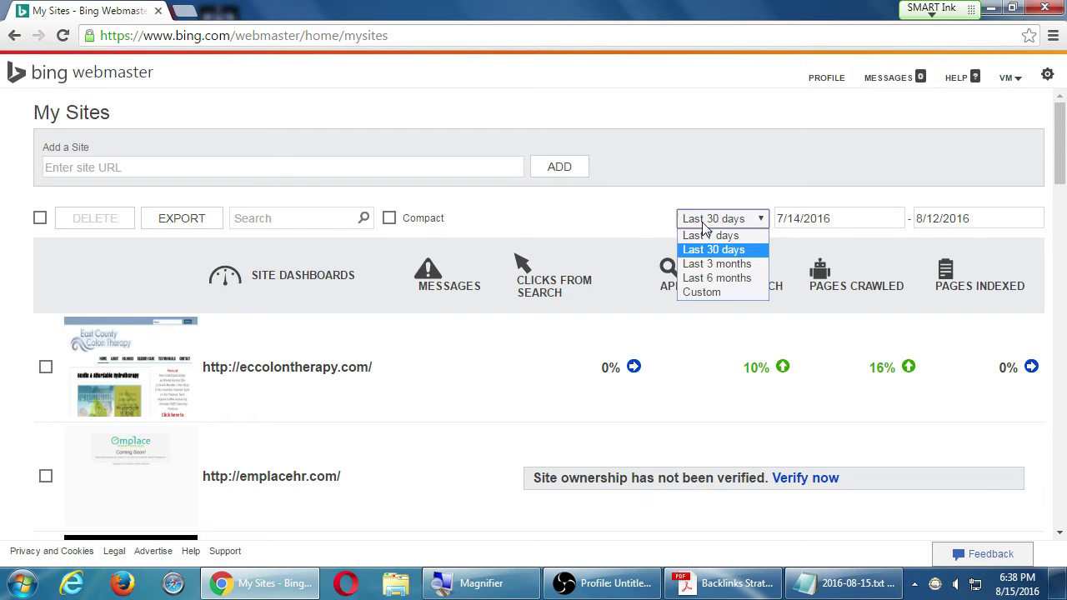
left_click(689, 263)
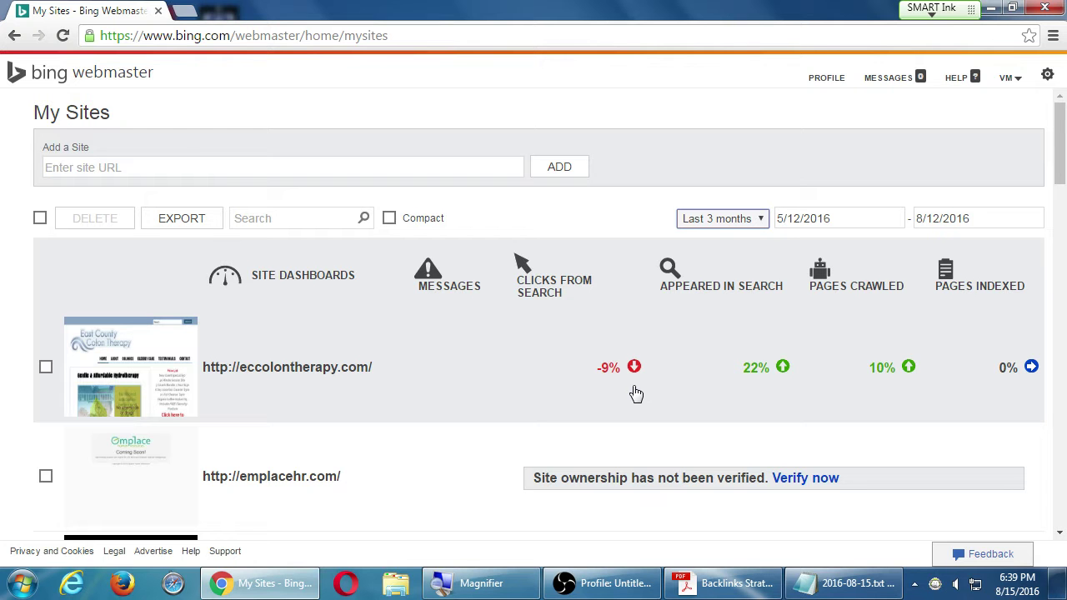
left_click(708, 218)
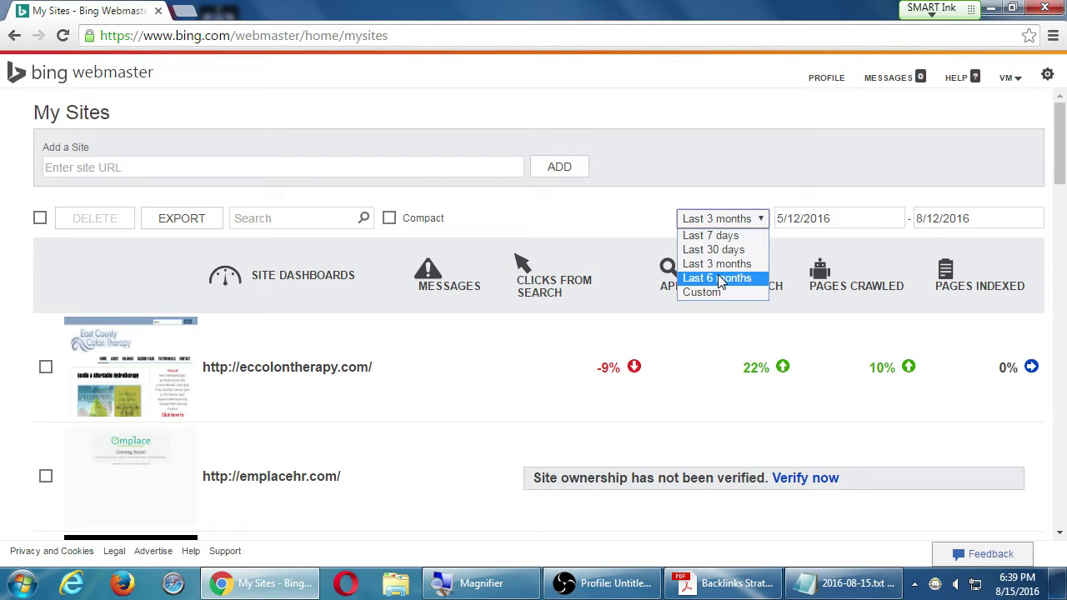
left_click(719, 250)
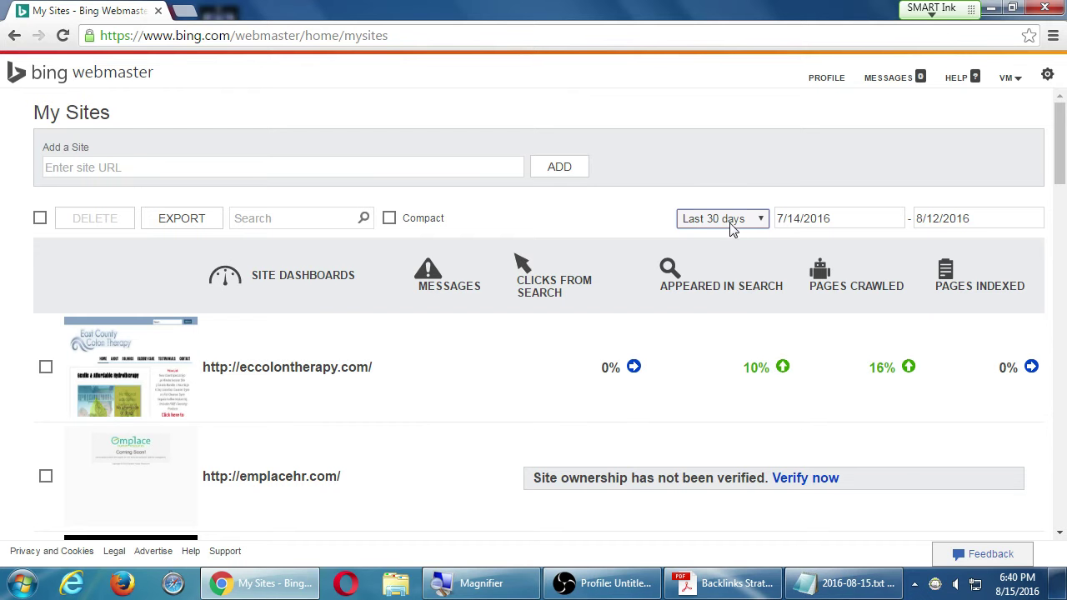
Step: Set the reporting period of the My Sites list to the last 3 months
left_click(391, 25)
left_click(737, 250)
left_click(735, 224)
left_click(733, 263)
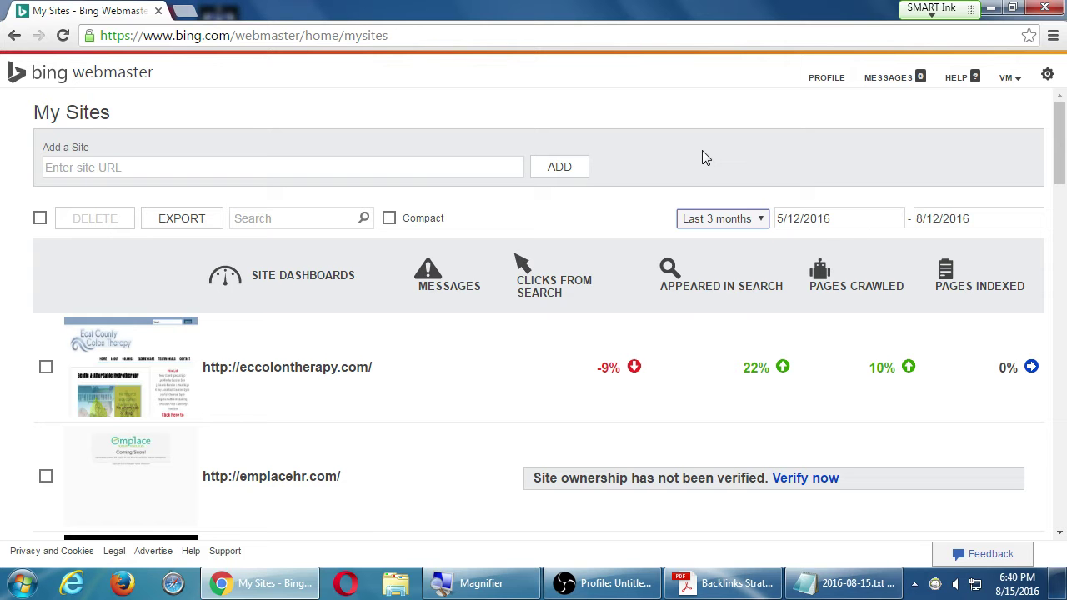
Step: Examine every site's three-month changes in clicks, search appearances, crawled pages and indexed pages
scroll(750, 273, "down", 3)
scroll(752, 275, "down", 3)
scroll(726, 321, "down", 5)
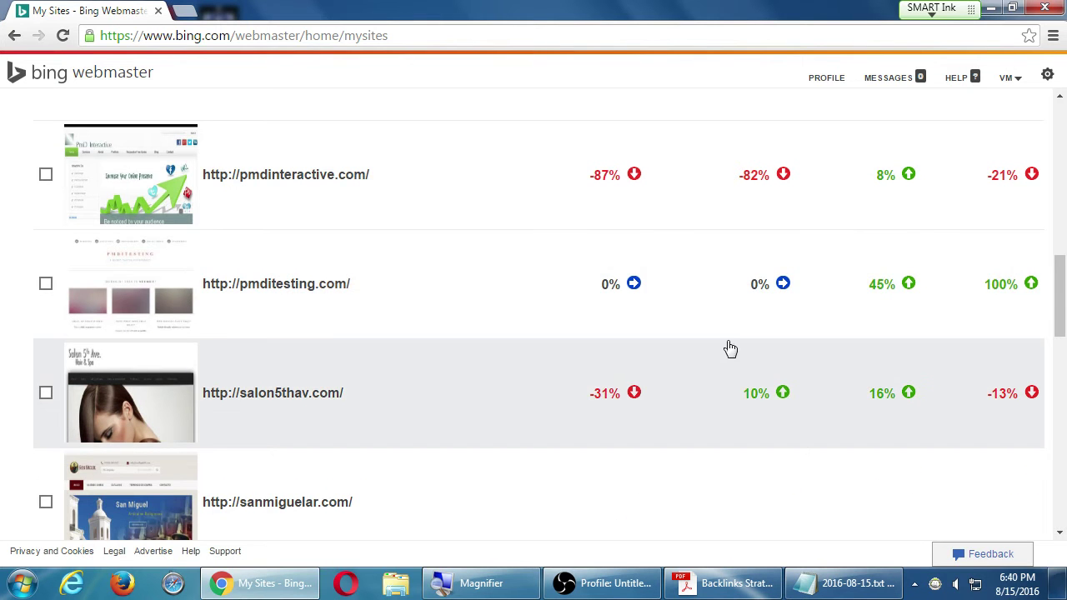
scroll(719, 407, "down", 4)
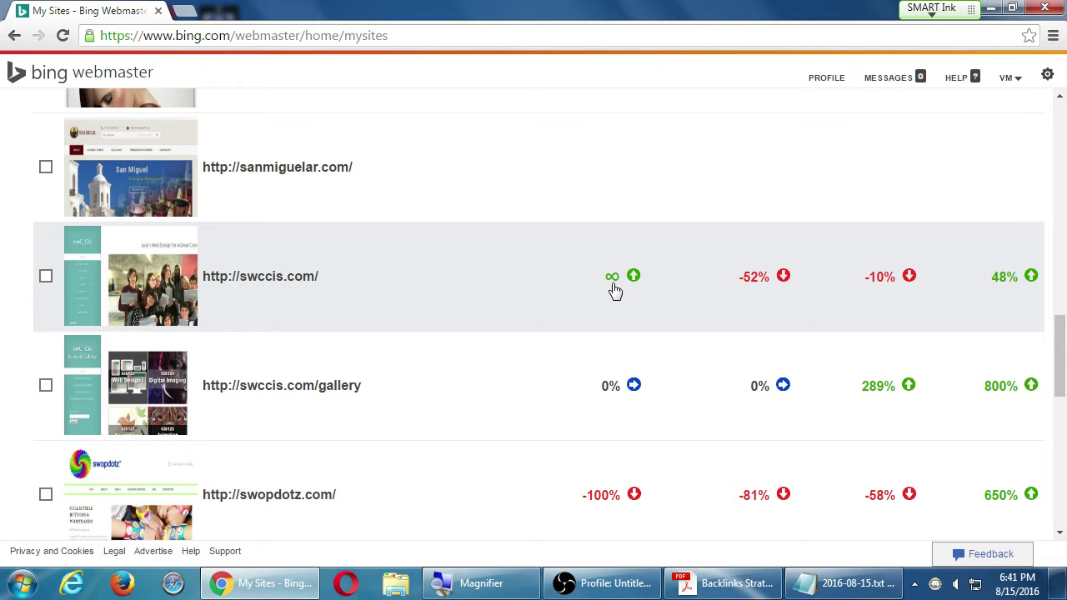
scroll(859, 362, "down", 4)
scroll(662, 367, "down", 1)
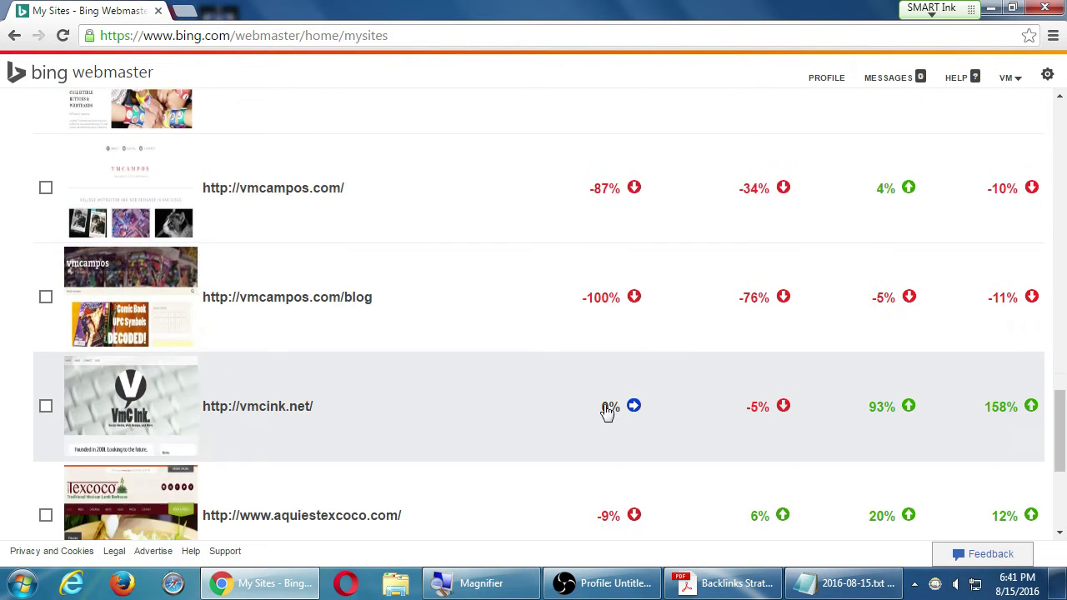
scroll(688, 413, "down", 1)
scroll(691, 412, "down", 2)
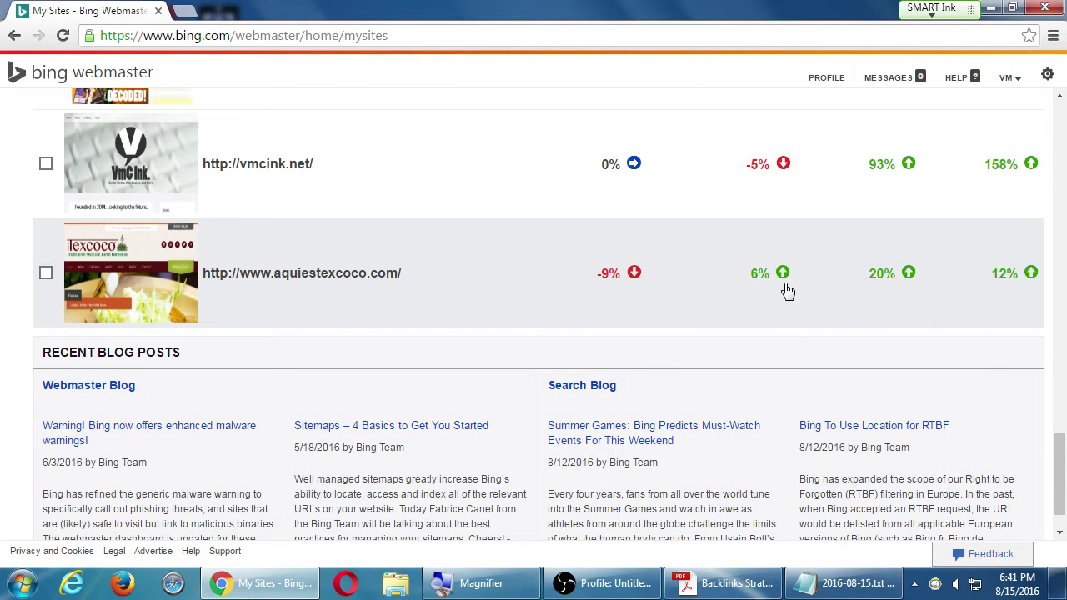
scroll(786, 296, "up", 12)
scroll(791, 312, "up", 10)
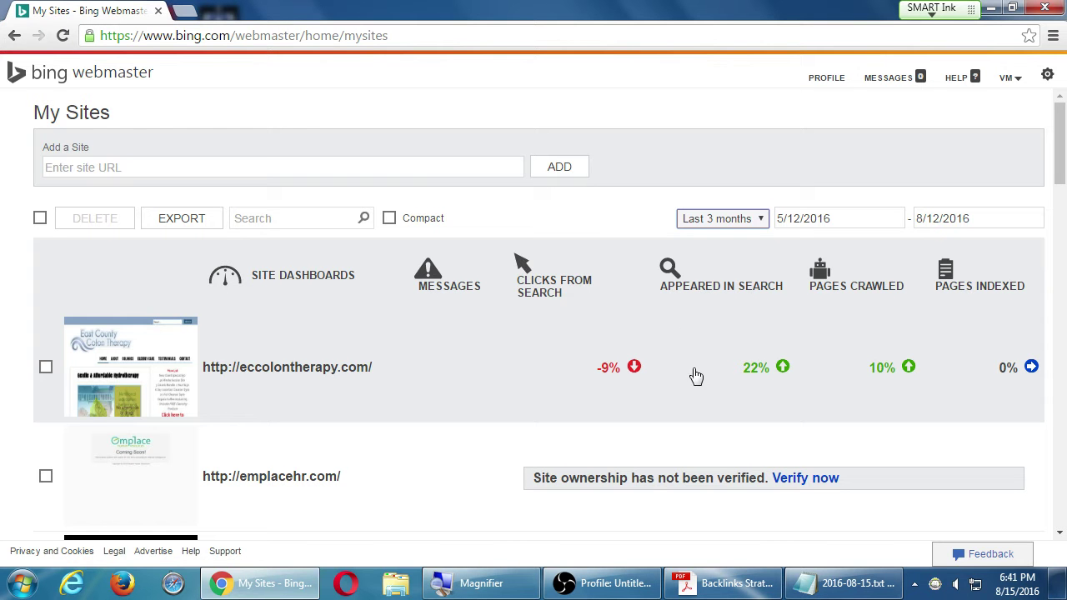
scroll(298, 405, "down", 7)
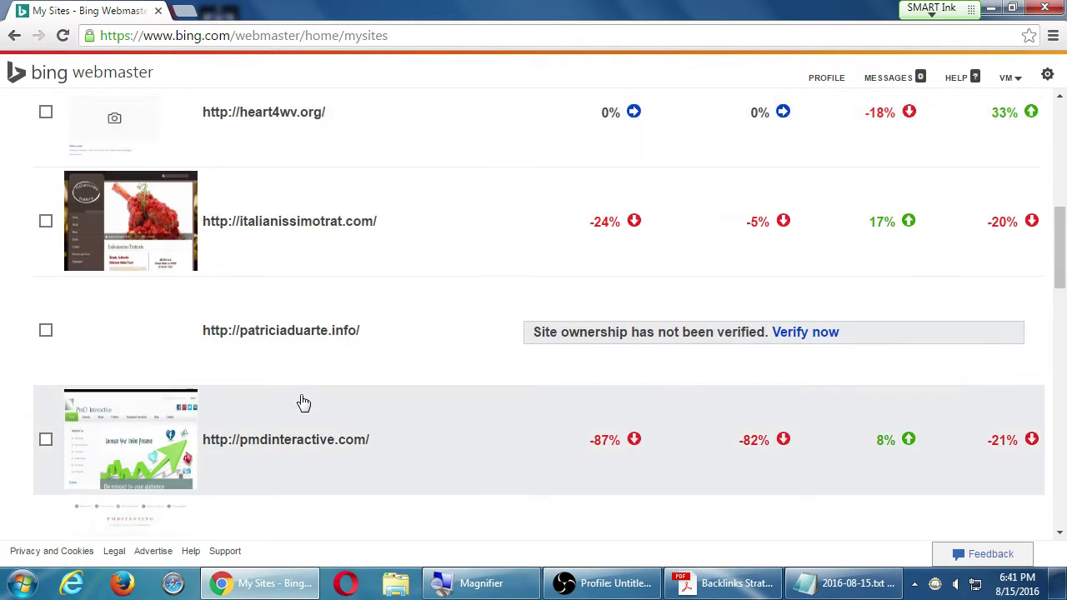
scroll(304, 400, "down", 6)
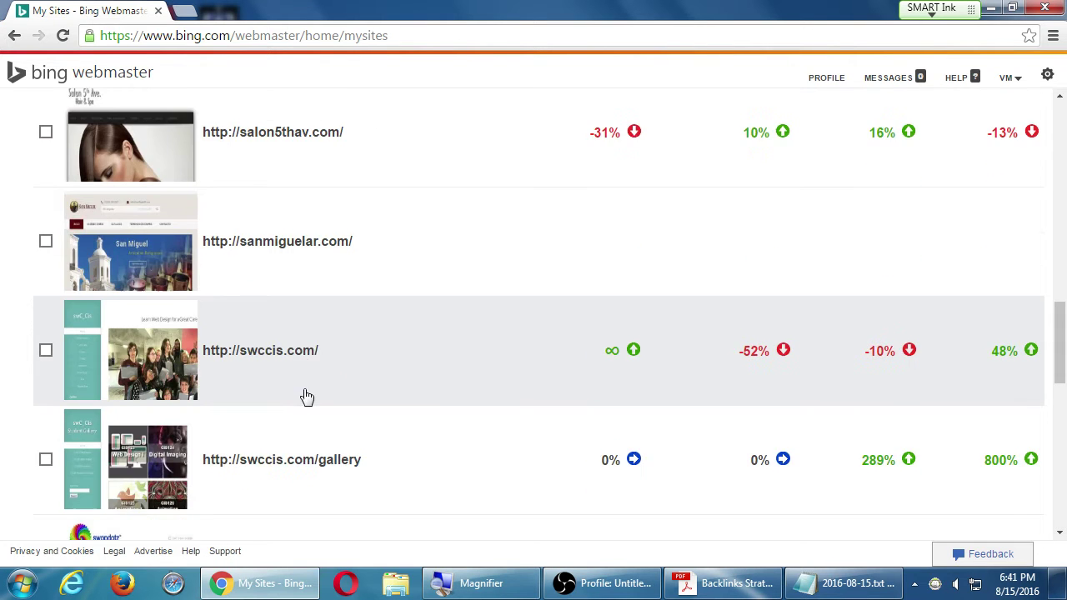
scroll(306, 397, "down", 9)
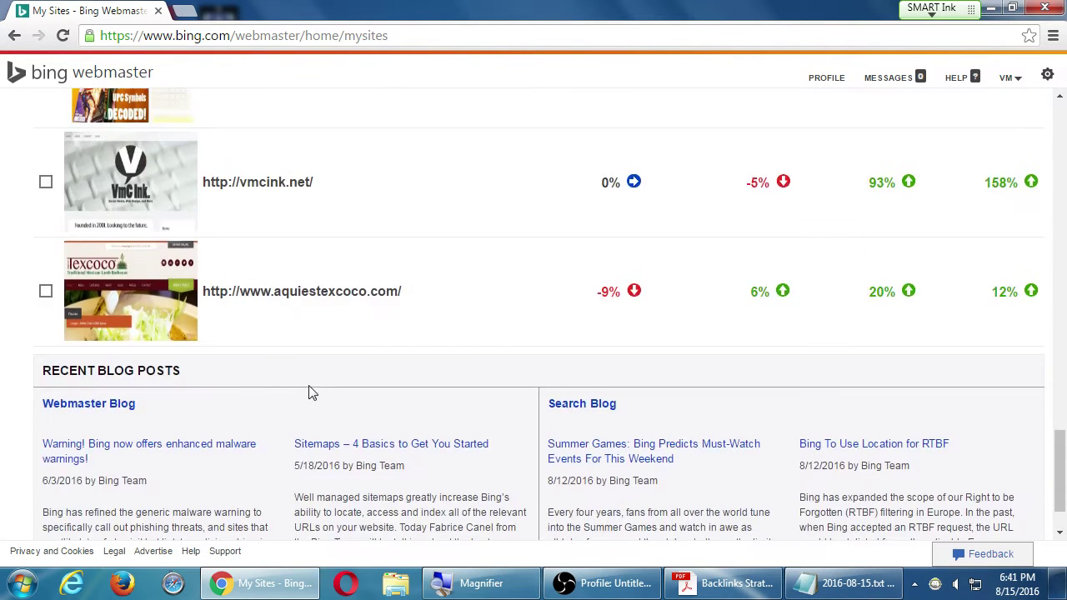
scroll(309, 392, "up", 1)
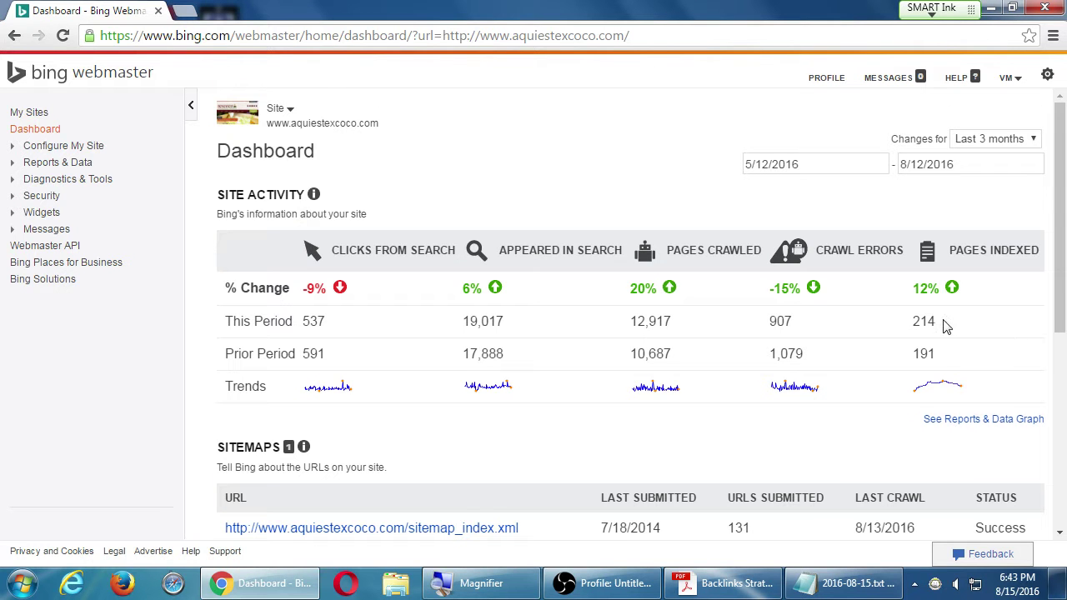
scroll(945, 319, "down", 3)
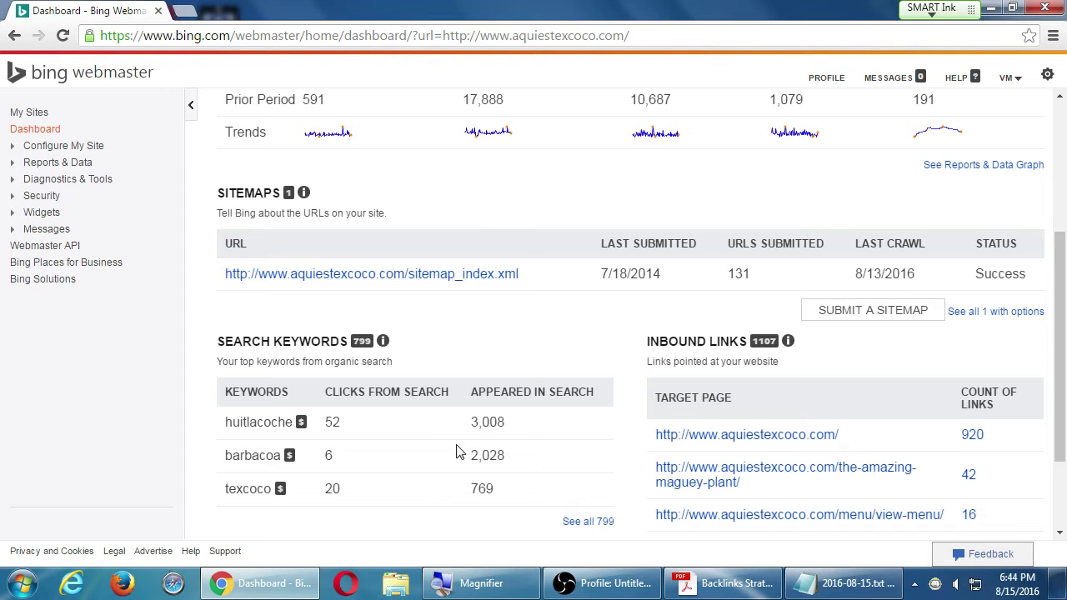
mouse_move(303, 424)
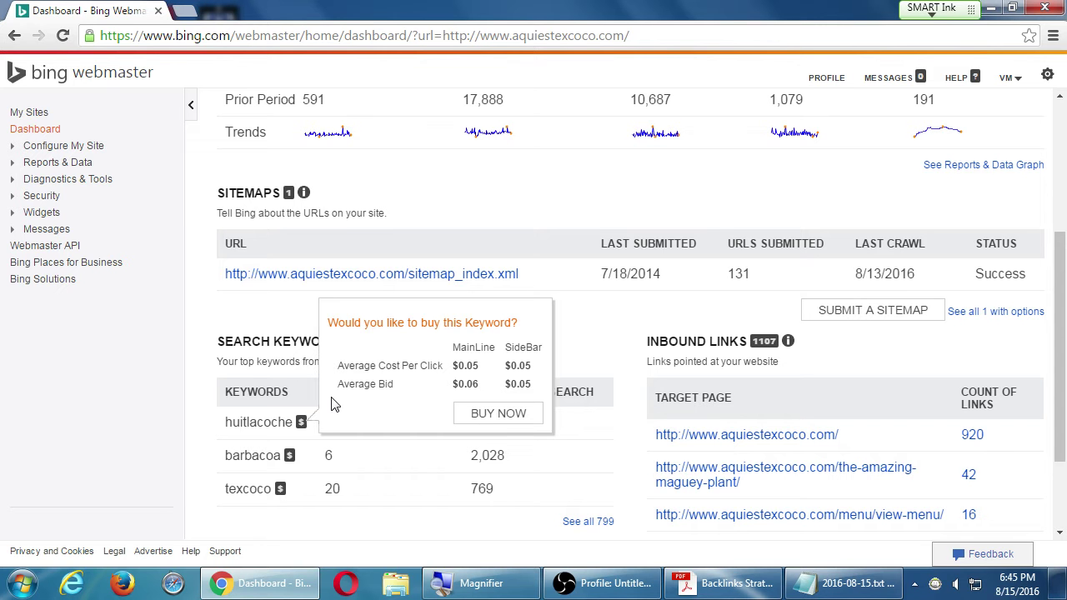
scroll(990, 417, "down", 1)
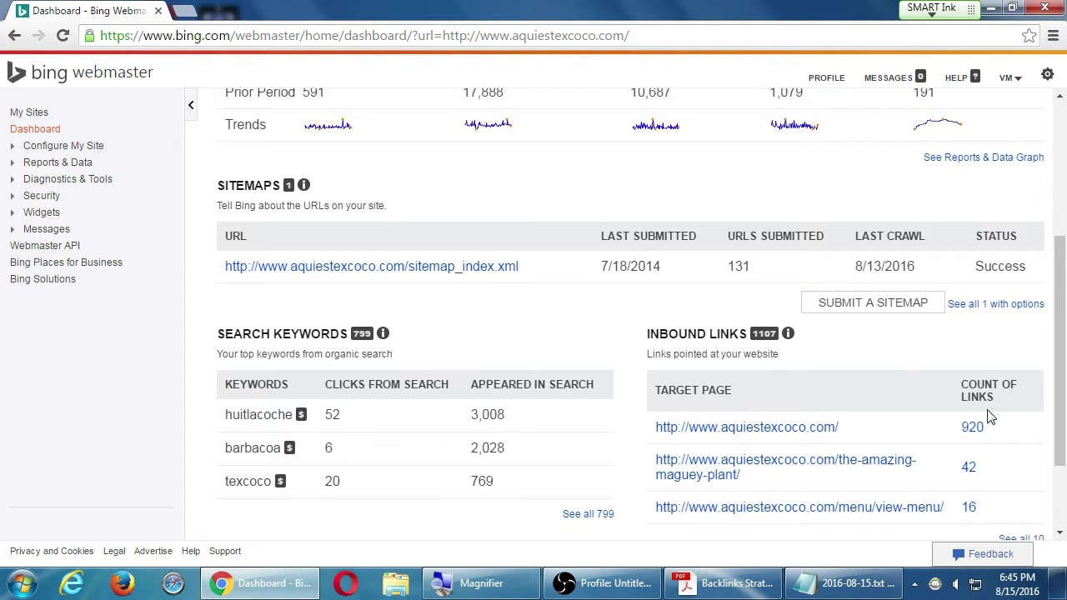
Step: Examine the Diagnostics & Tools section of the dashboard and the tools offered in its list
scroll(990, 417, "down", 2)
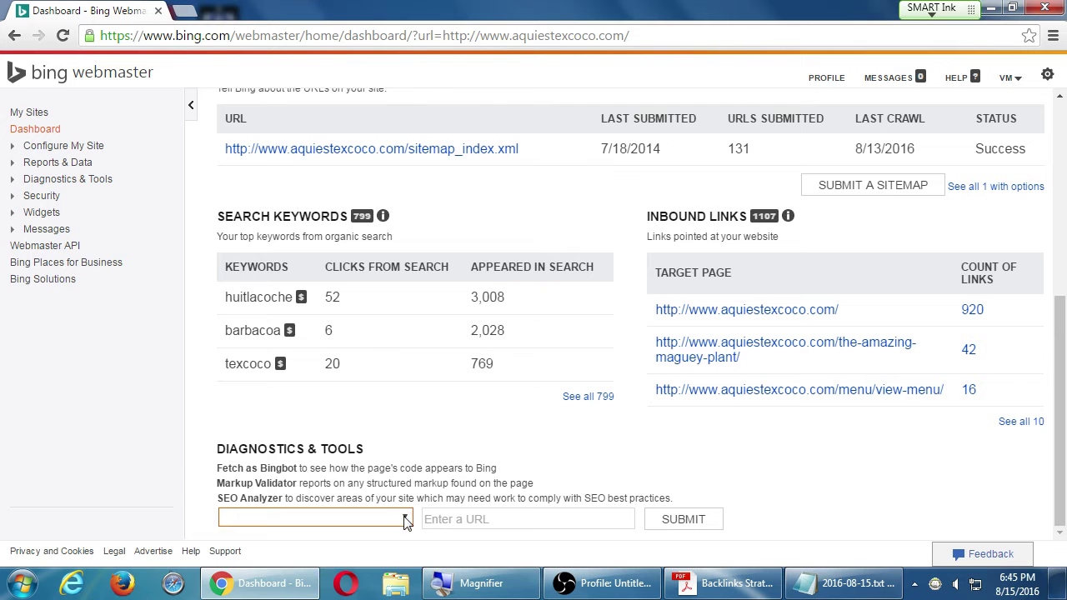
left_click_drag(285, 450, 294, 455)
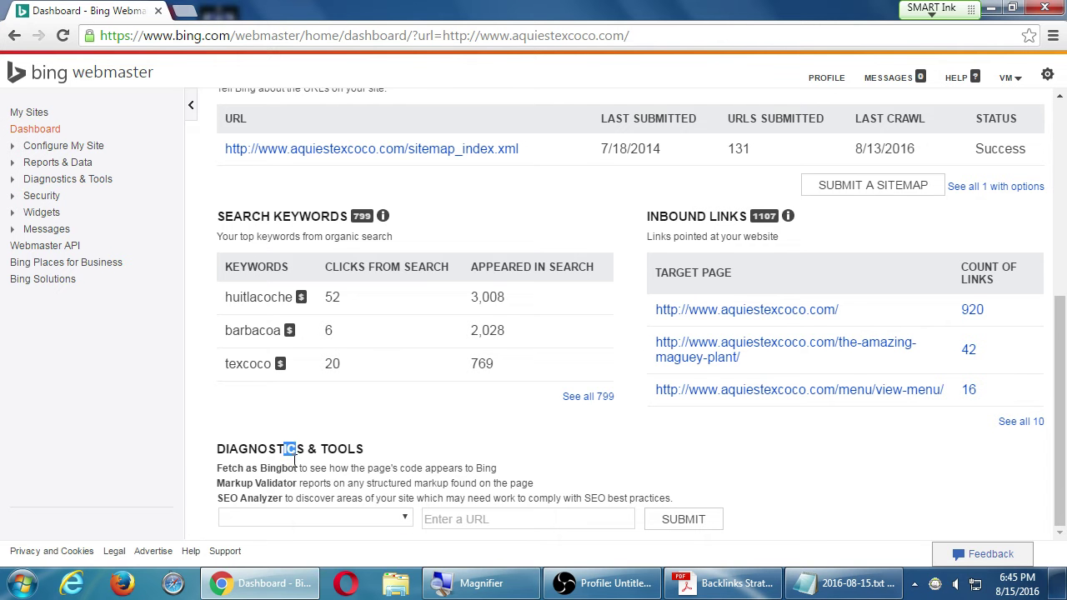
left_click(404, 517)
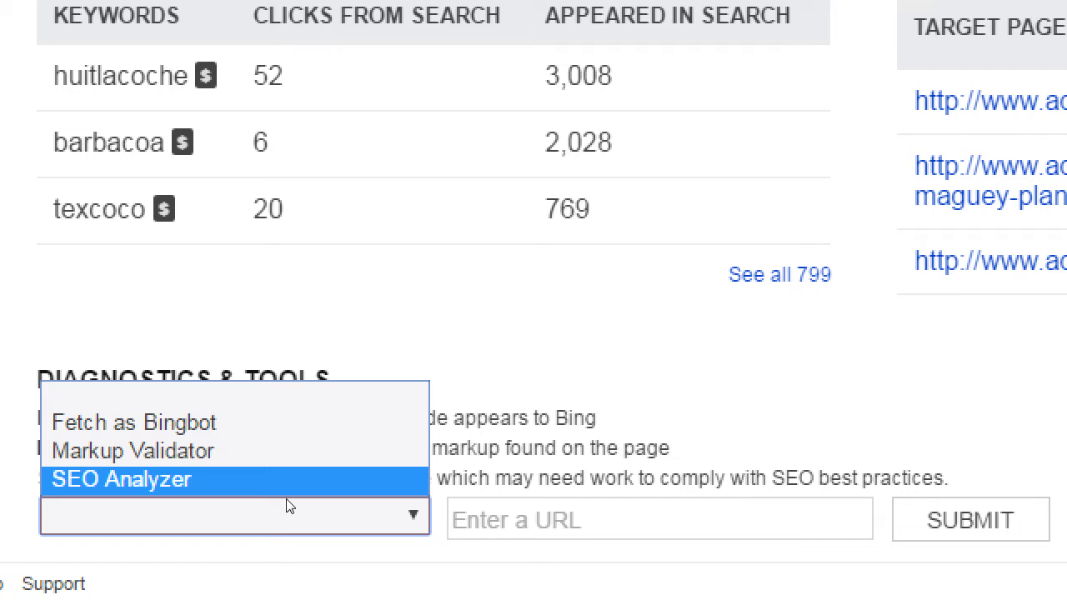
left_click(526, 448)
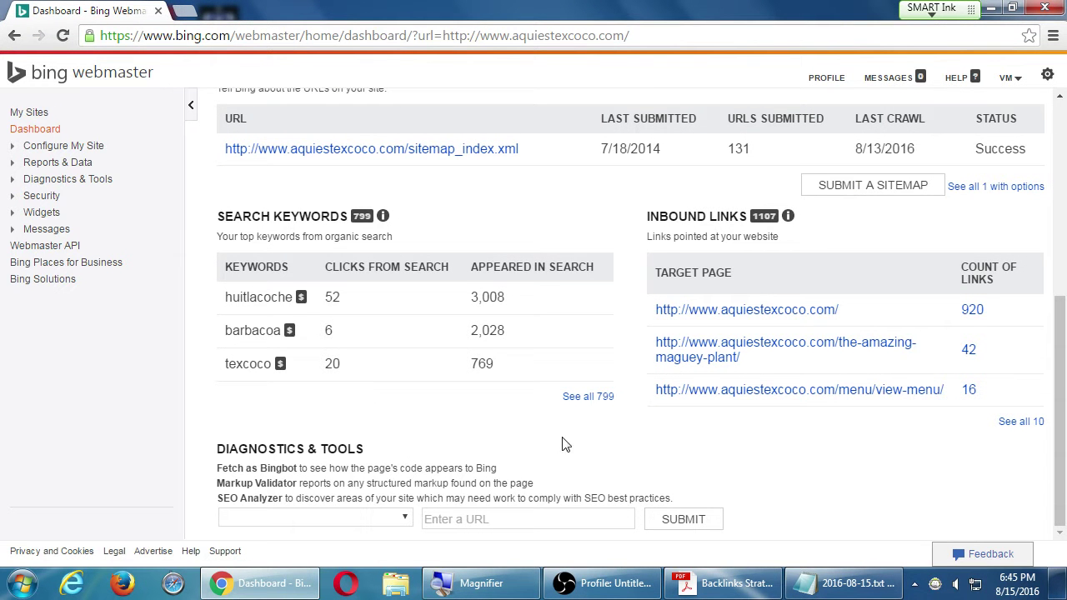
Step: Switch to the Backlinks Strategy PDF in Acrobat and read the instructions for getting backlinks from Bing Webmaster Tools
left_click(679, 575)
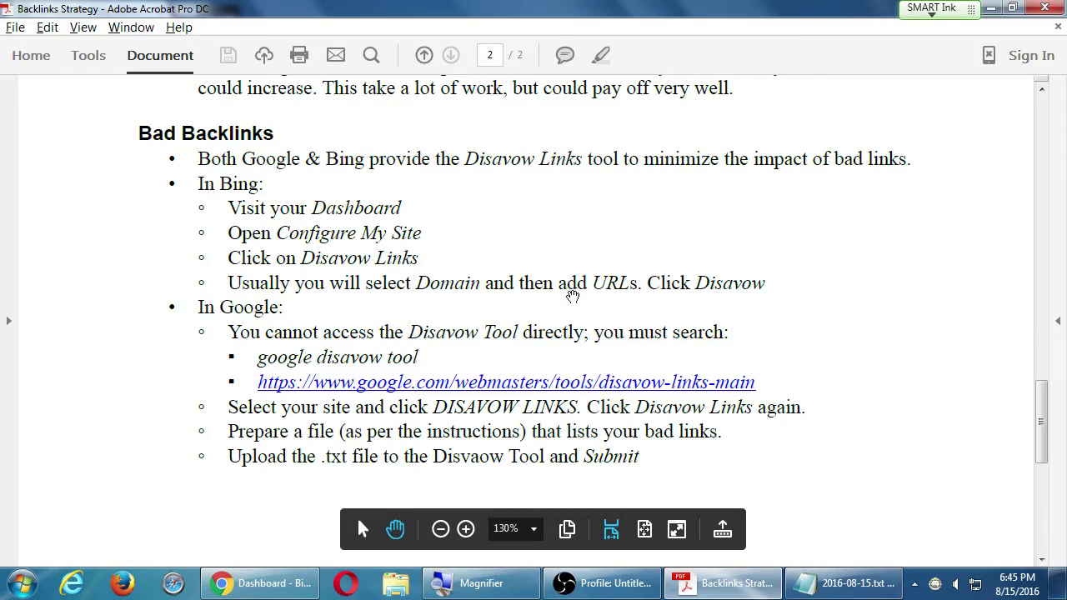
scroll(546, 254, "up", 1)
scroll(568, 309, "up", 15)
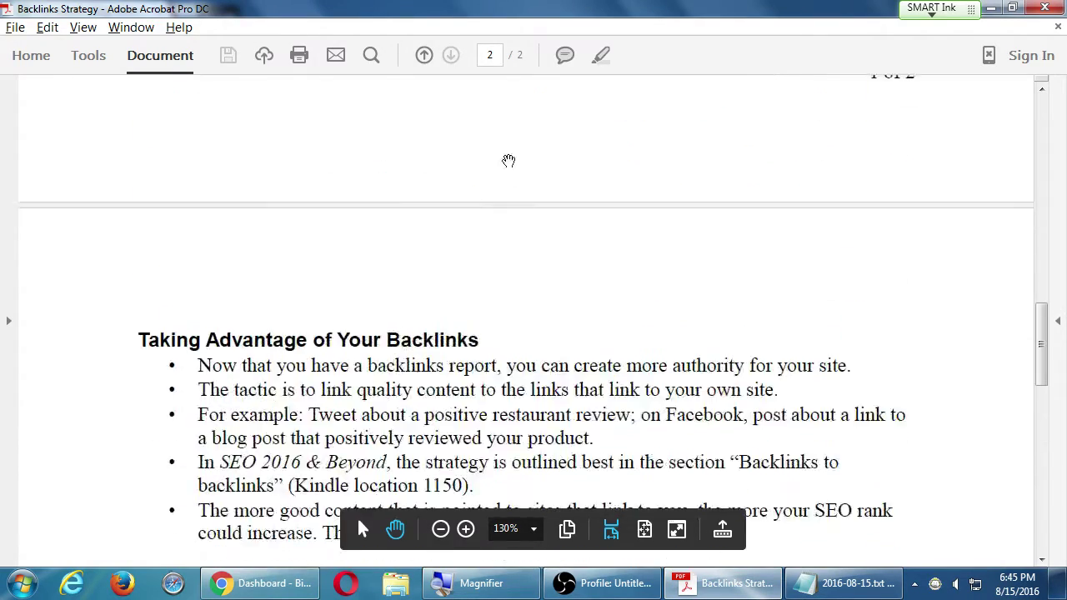
scroll(531, 366, "down", 5)
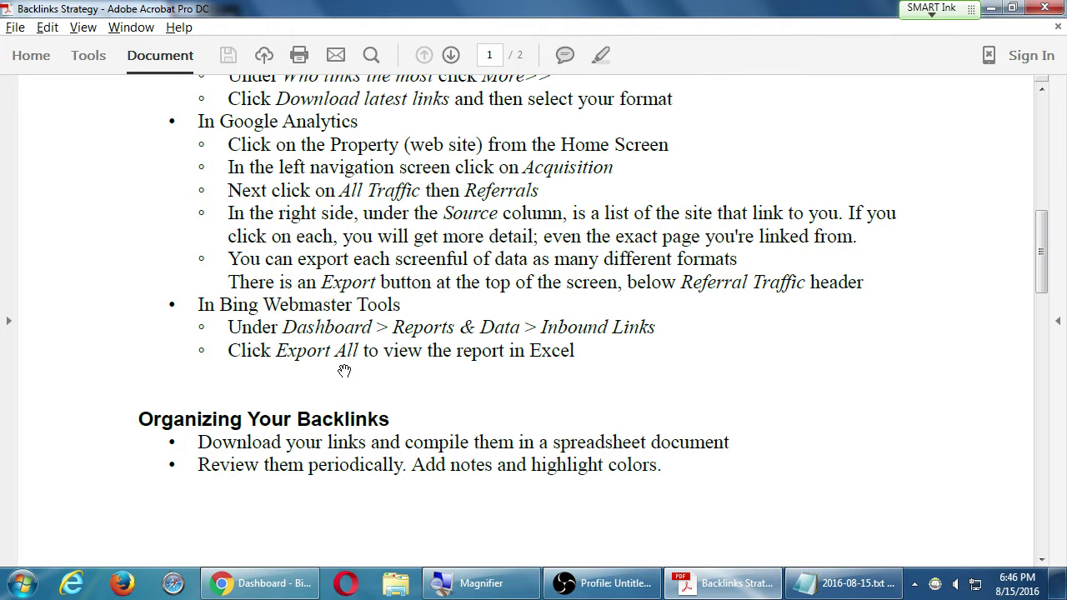
Step: Return to Bing Webmaster in Chrome, open the Inbound Links report and examine its three-month graph and the link counts per target page
key("alt+Tab")
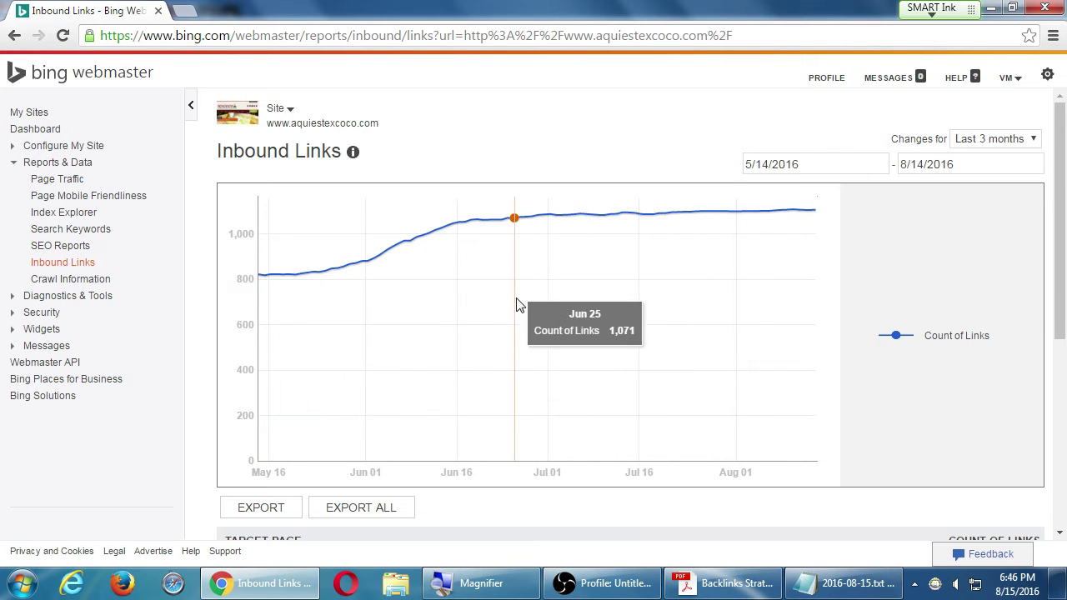
scroll(508, 298, "down", 1)
scroll(480, 327, "up", 1)
left_click_drag(244, 151, 337, 151)
left_click(330, 171)
scroll(484, 288, "down", 3)
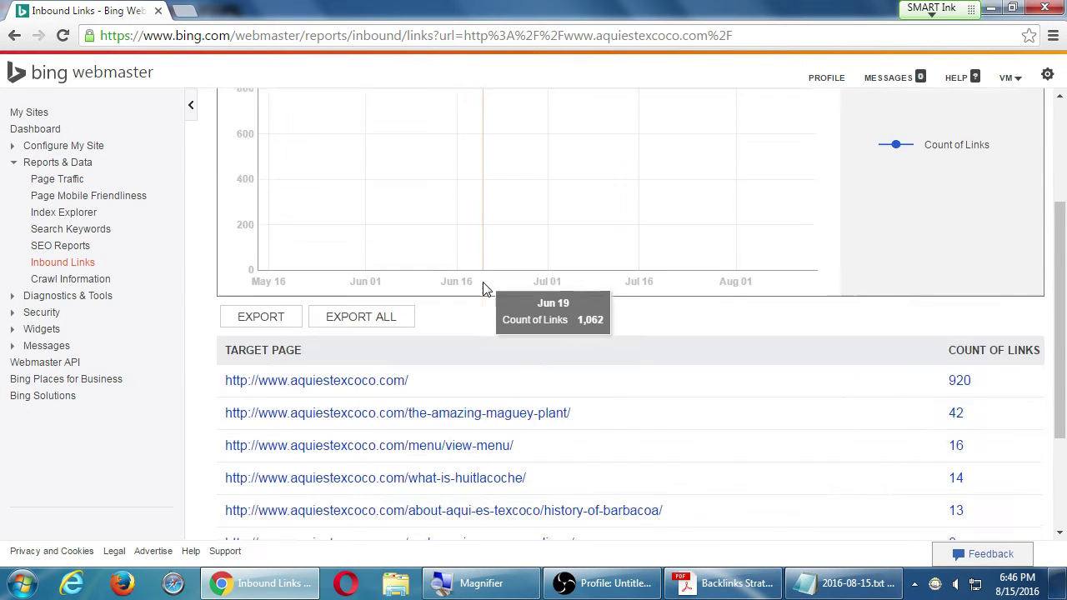
scroll(483, 288, "down", 3)
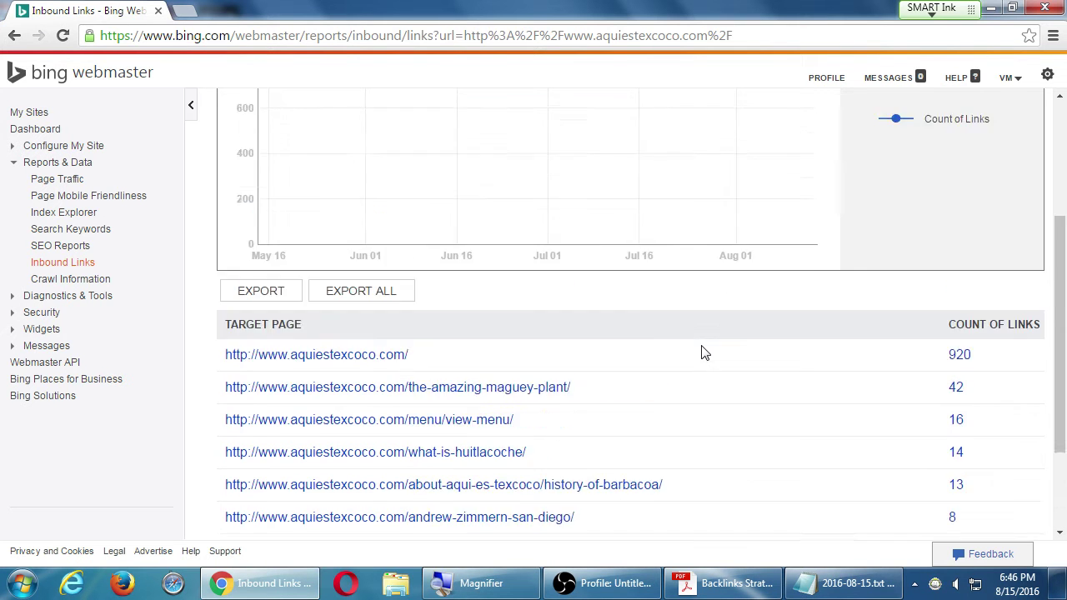
scroll(702, 352, "up", 5)
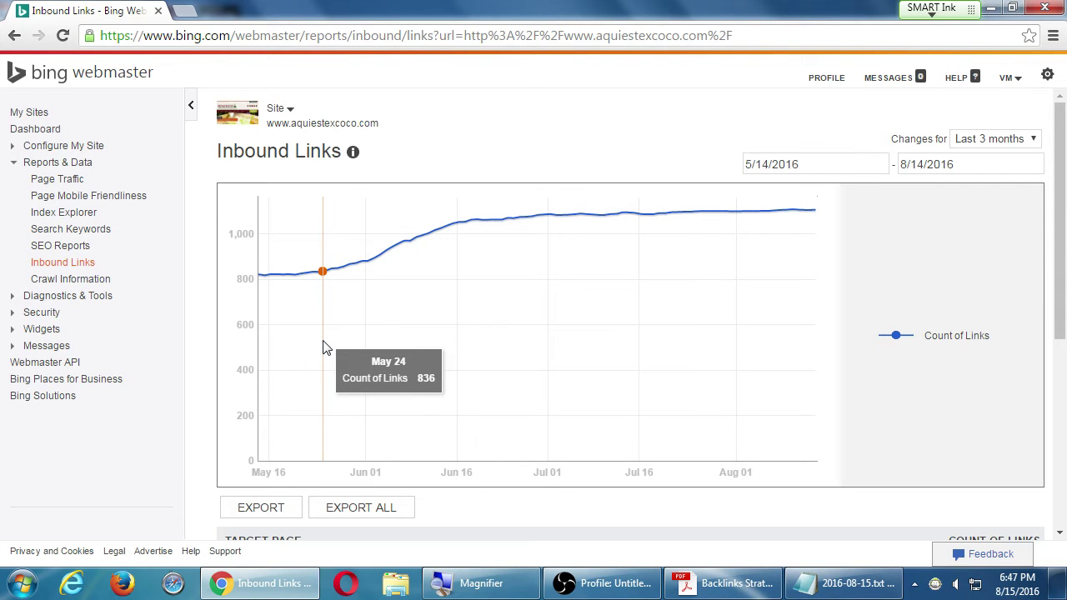
scroll(514, 417, "down", 4)
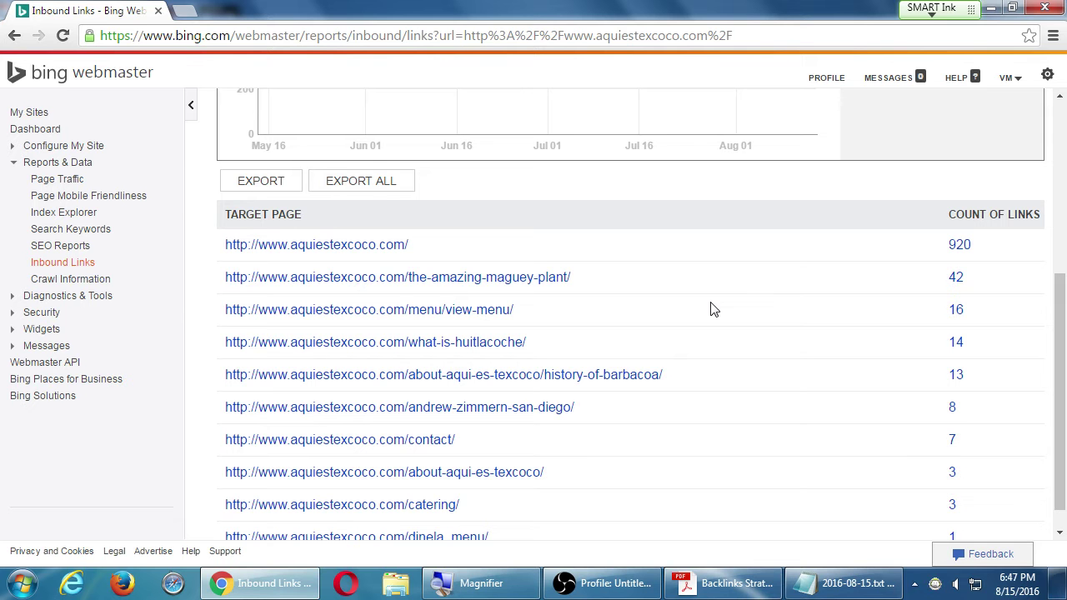
scroll(710, 309, "up", 4)
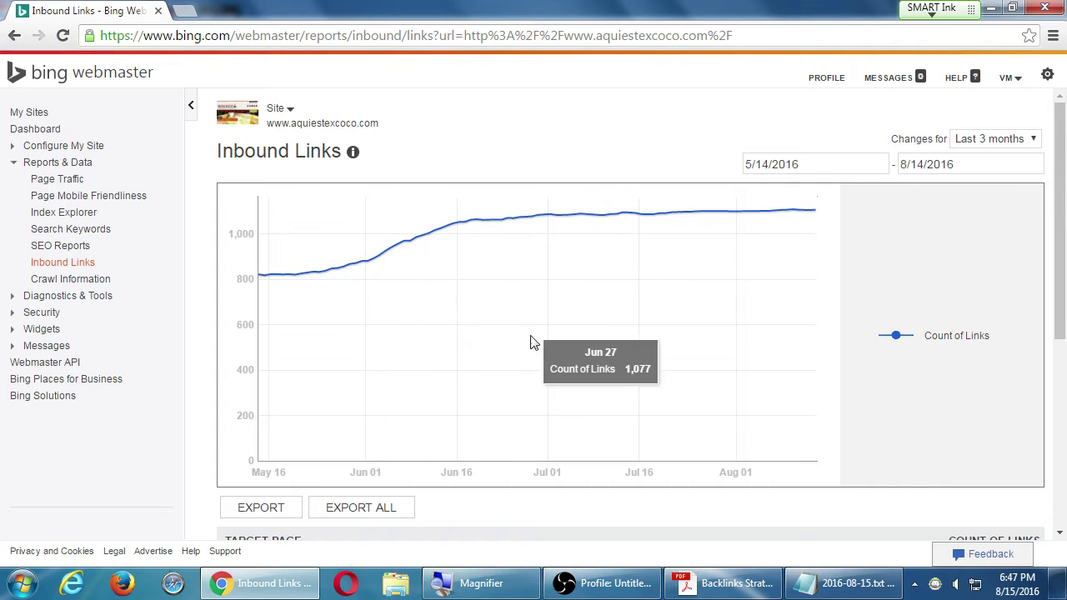
scroll(426, 281, "down", 4)
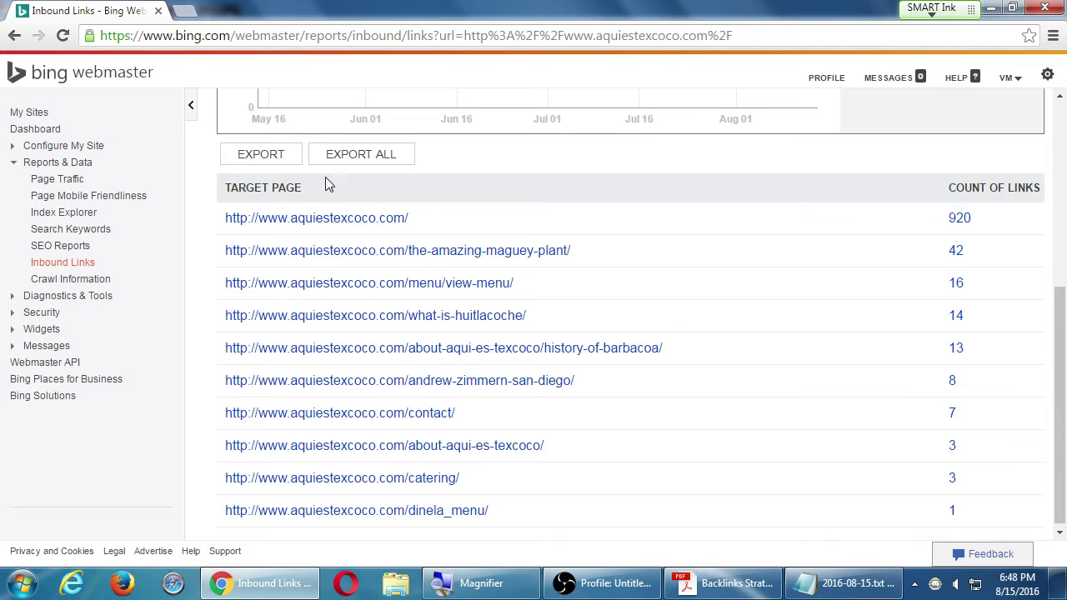
Step: Export both the link counts per target page and the full list of inbound links as CSV files
scroll(281, 227, "up", 1)
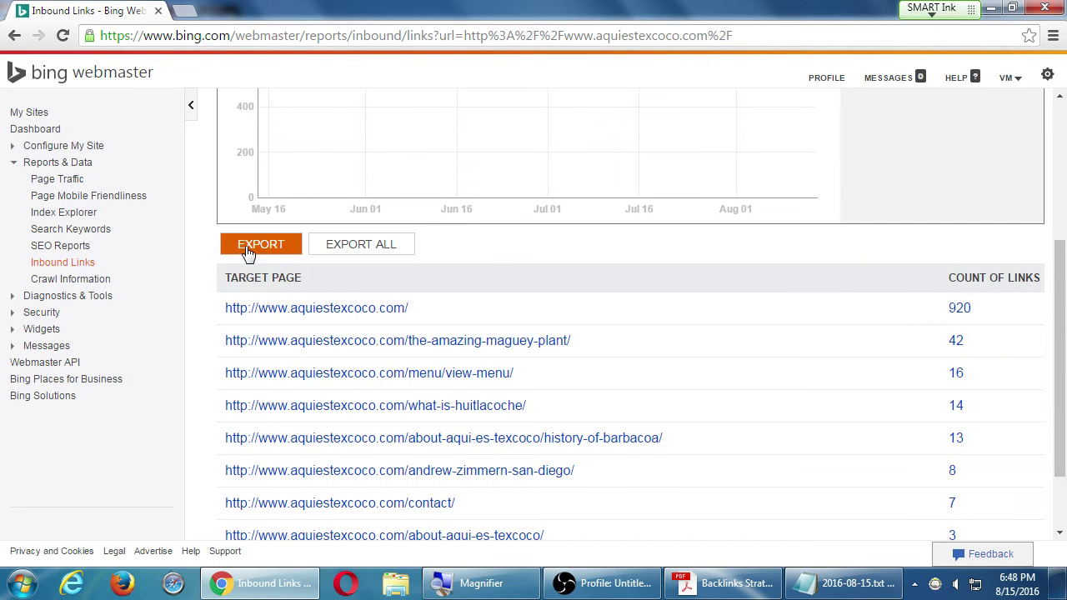
left_click(256, 242)
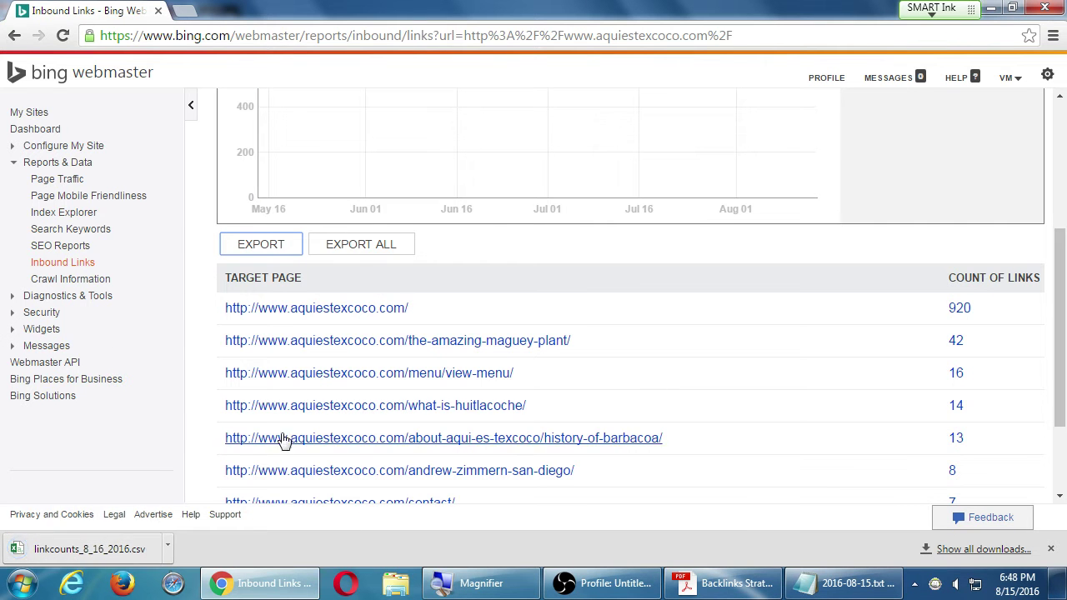
left_click(357, 248)
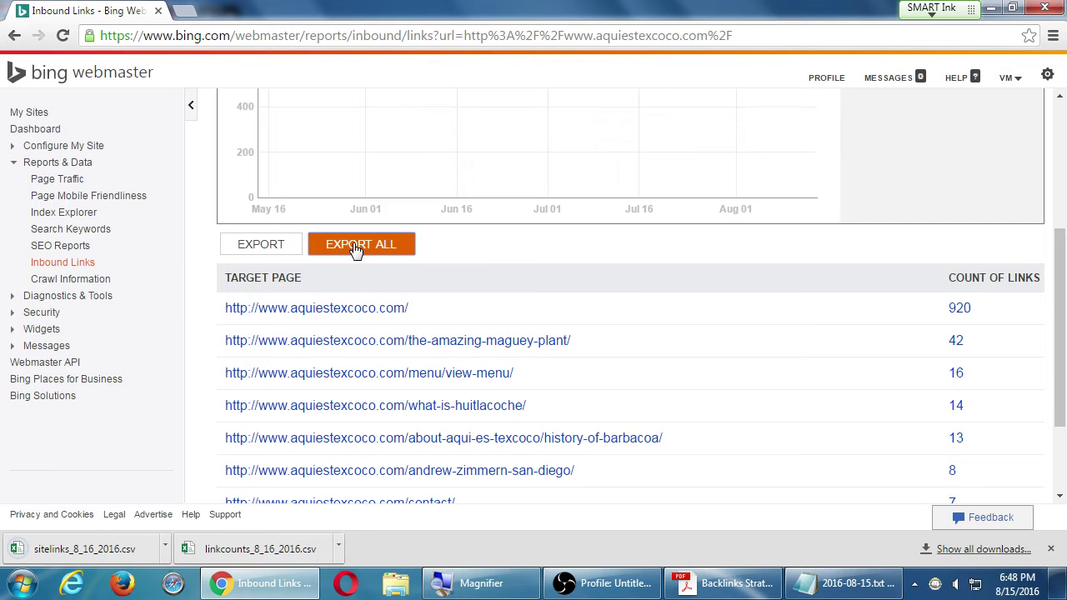
Step: Open sitelinks_8_16_2016.csv in Excel, fit the Target Page and Source URL columns to their contents, and minimize the workbook
left_click(133, 554)
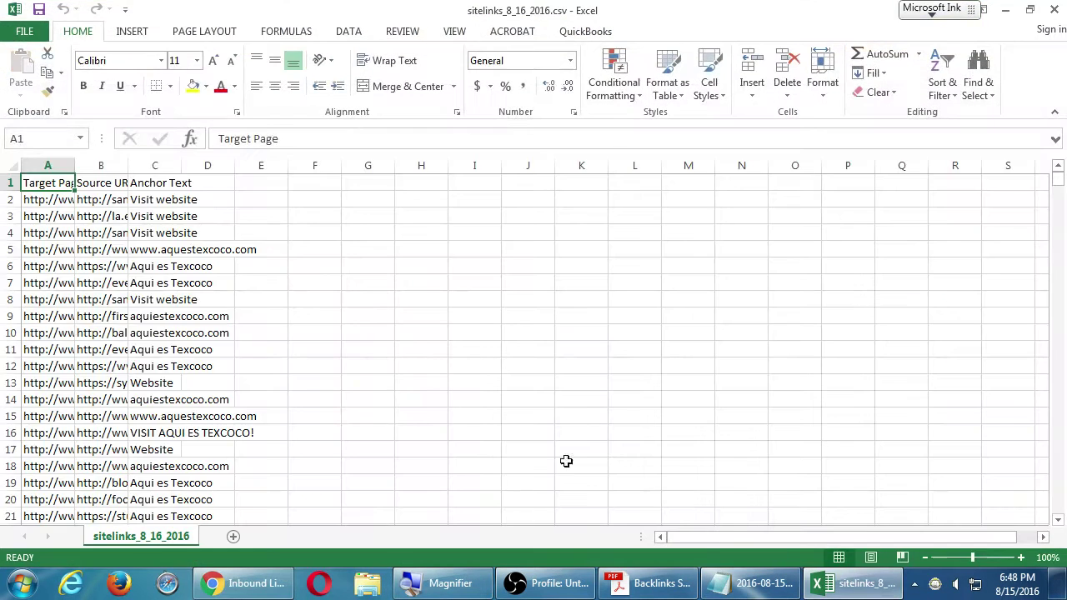
double_click(74, 165)
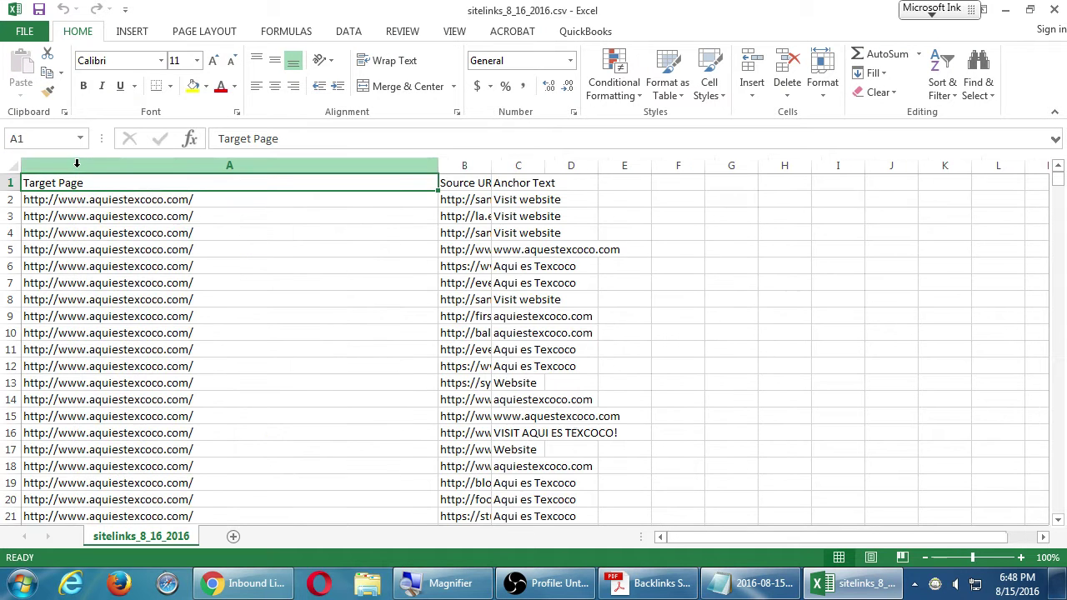
double_click(488, 159)
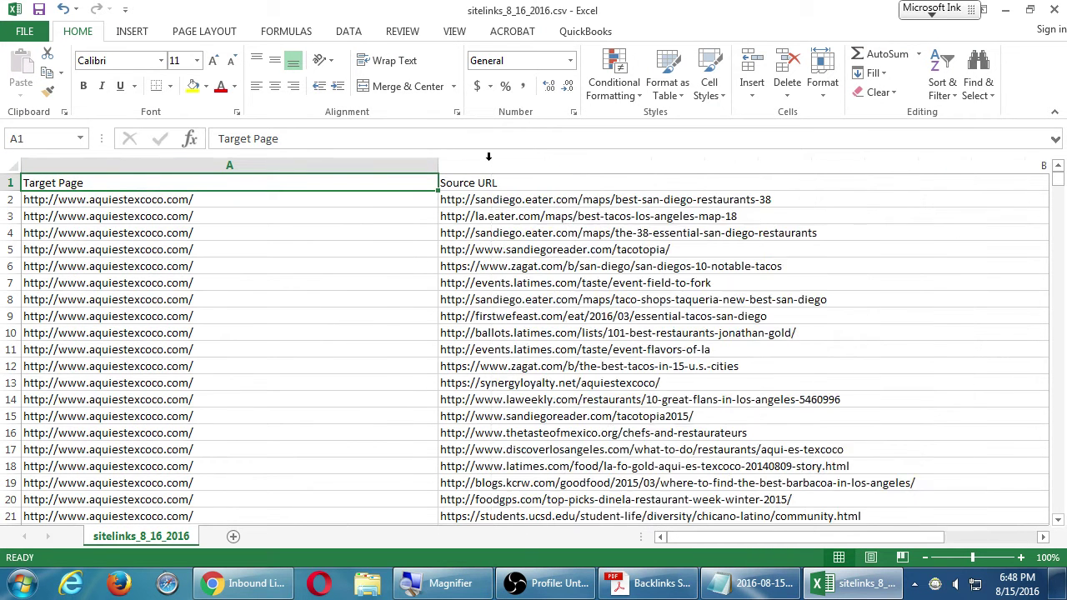
left_click(1006, 9)
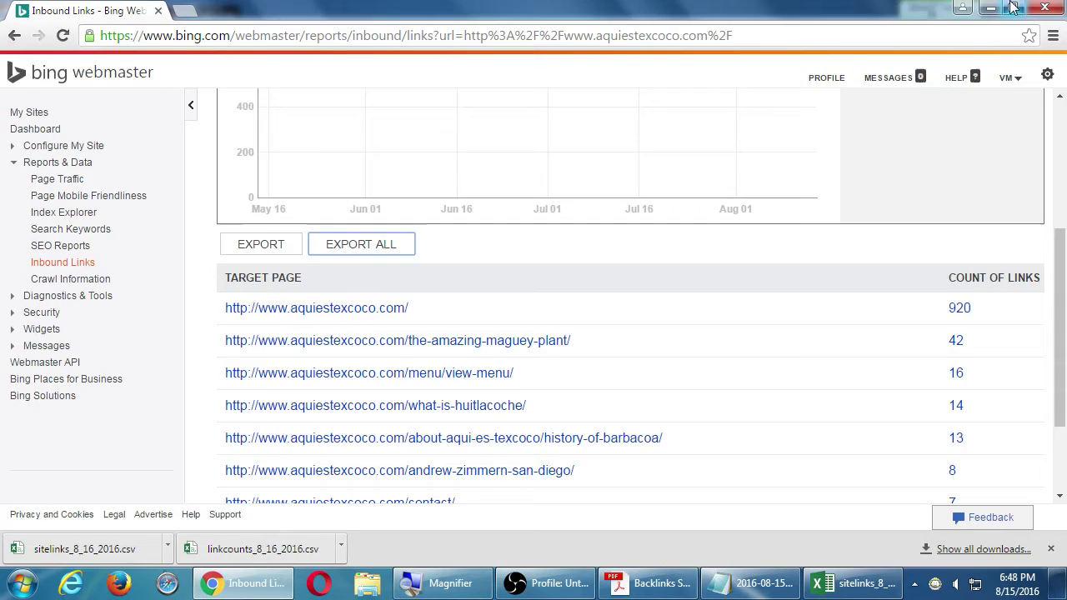
Step: Open linkcounts_8_16_2016.csv in Excel, fit the Target Page column to its contents, and minimize the workbook
left_click(270, 547)
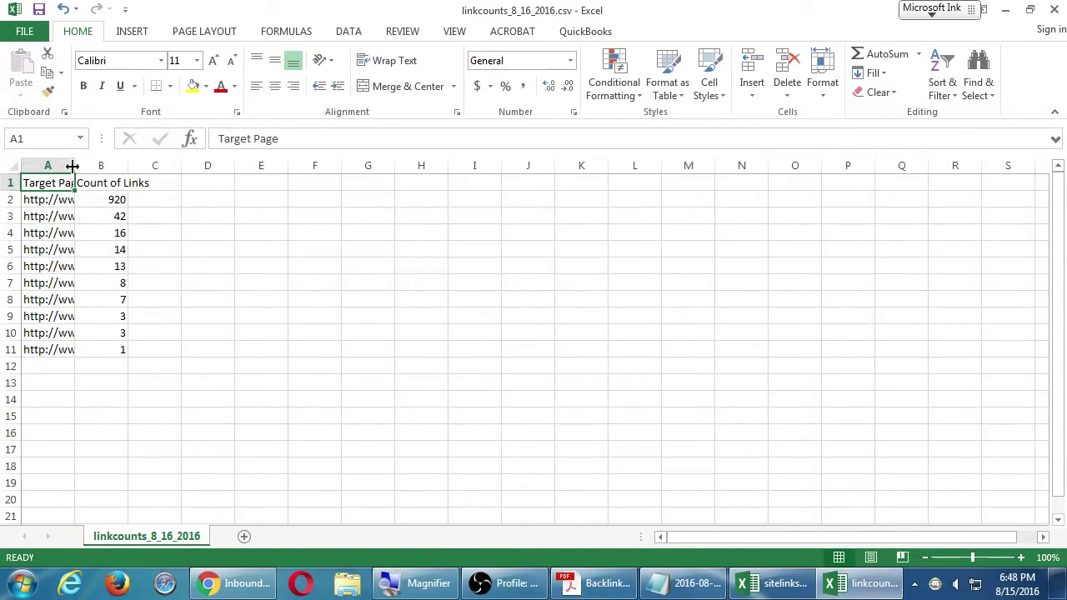
double_click(74, 165)
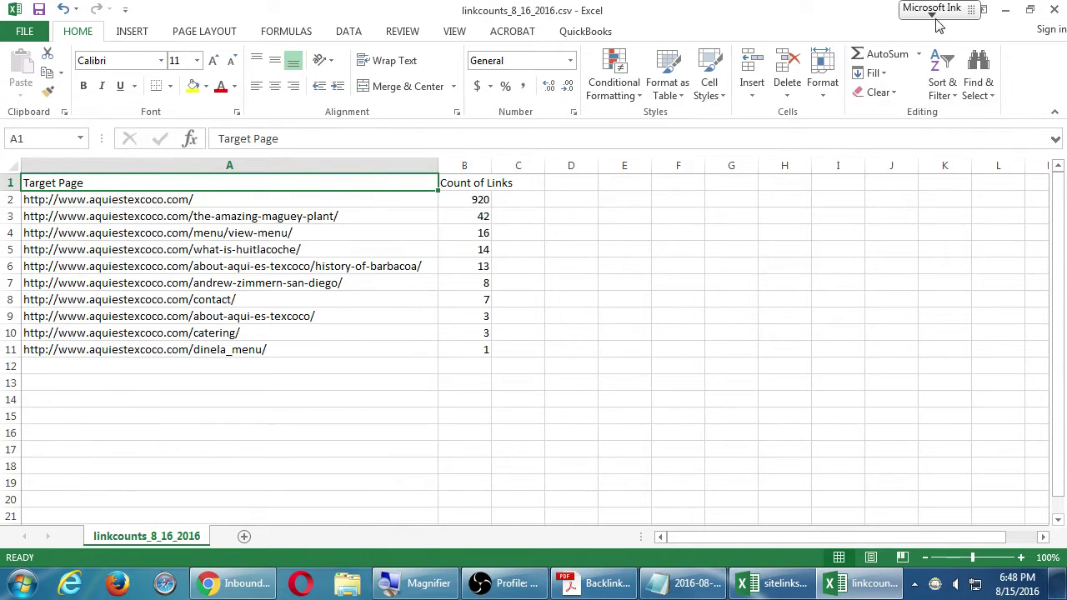
left_click(1004, 12)
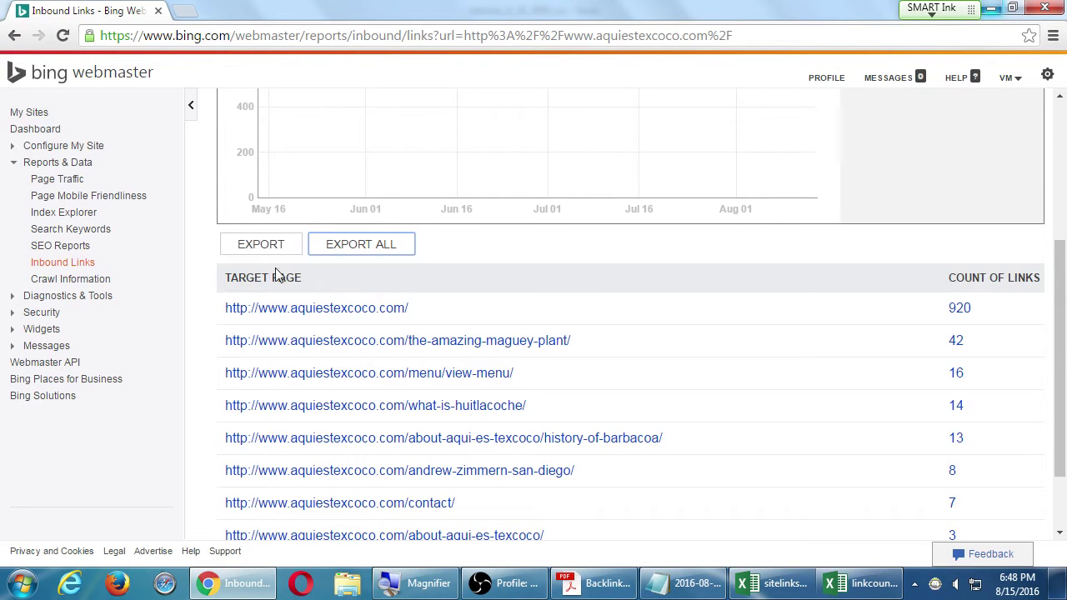
Step: Review the target pages and their link counts in linkcounts_8_16_2016.csv and close that workbook
left_click(848, 585)
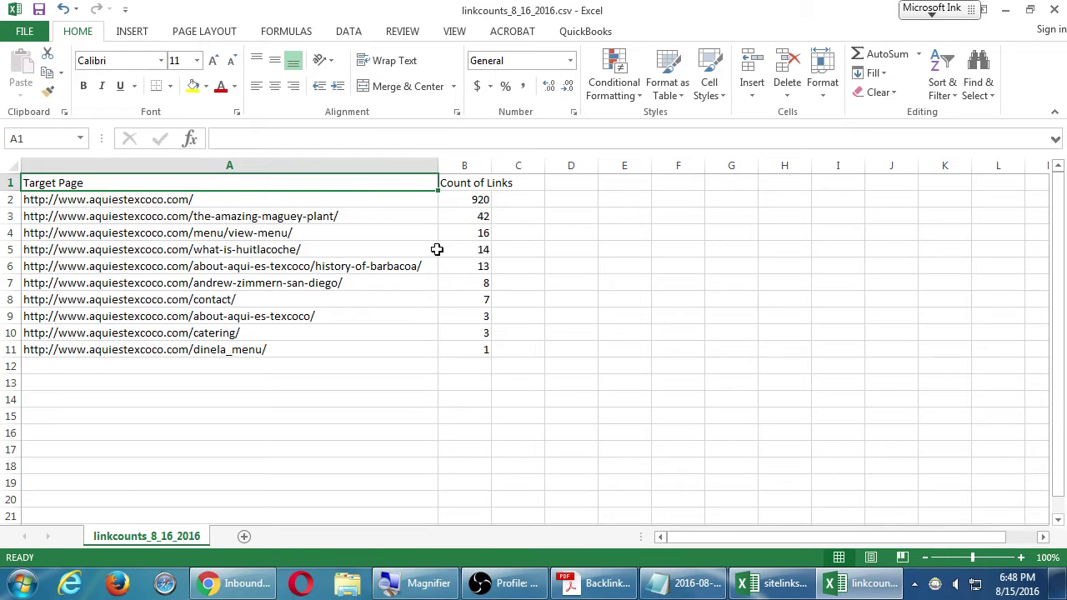
left_click(144, 204)
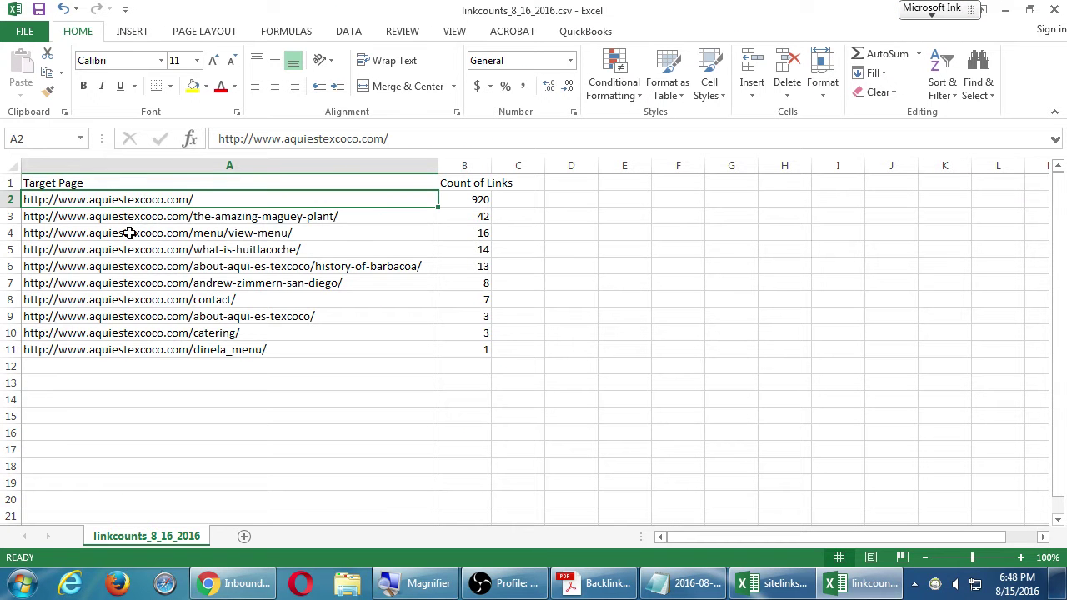
left_click(124, 300)
left_click(468, 200)
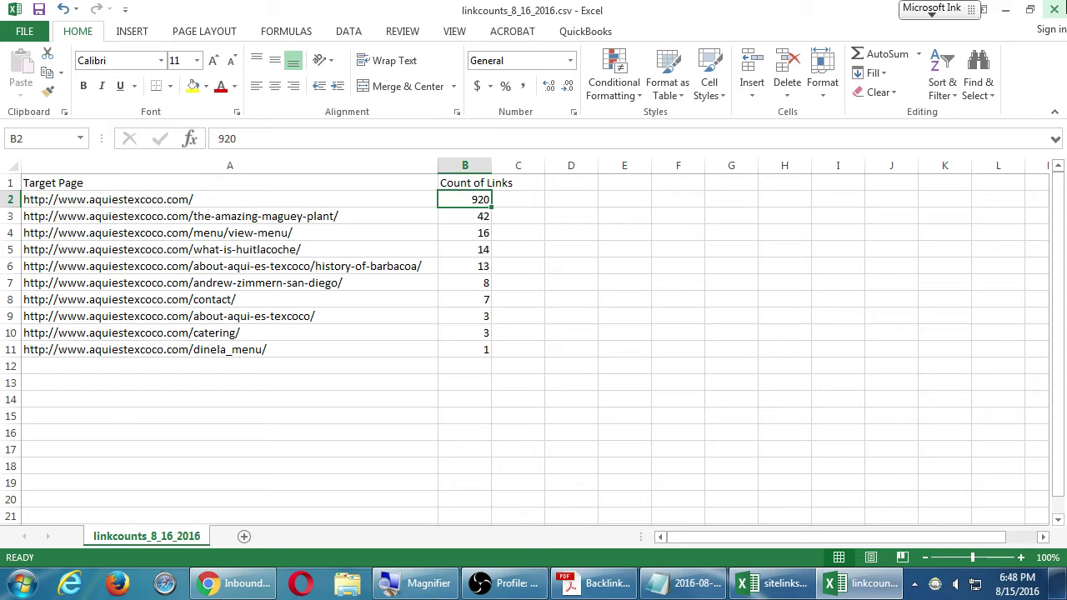
left_click(1055, 9)
left_click(533, 313)
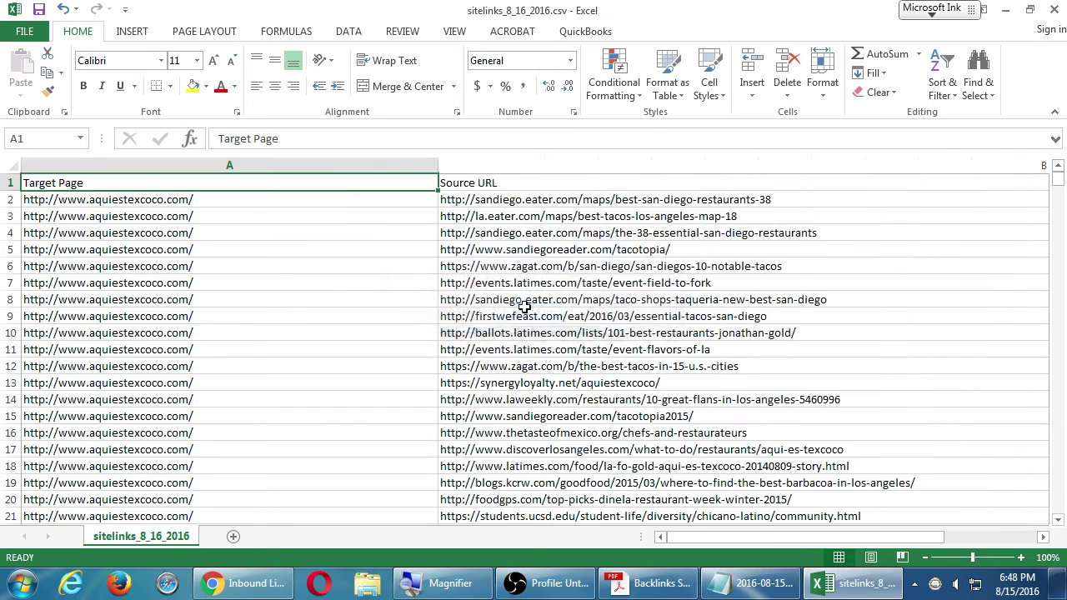
Step: Compare sitelinks_8_16_2016.csv with the Inbound Links report and examine its list of source URLs, ending on the report in Chrome
left_click(1005, 9)
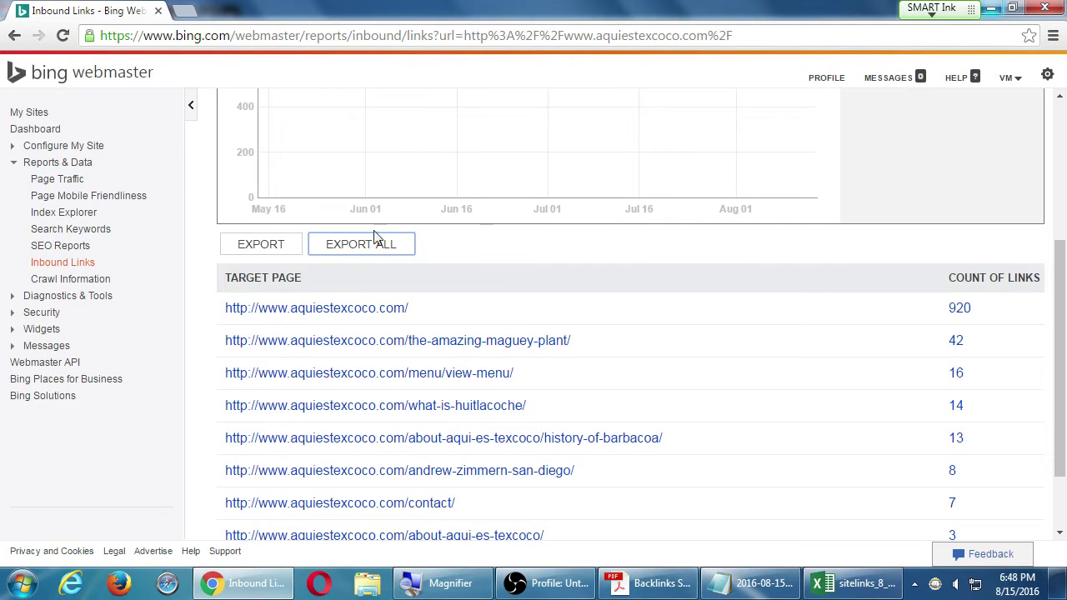
left_click(840, 588)
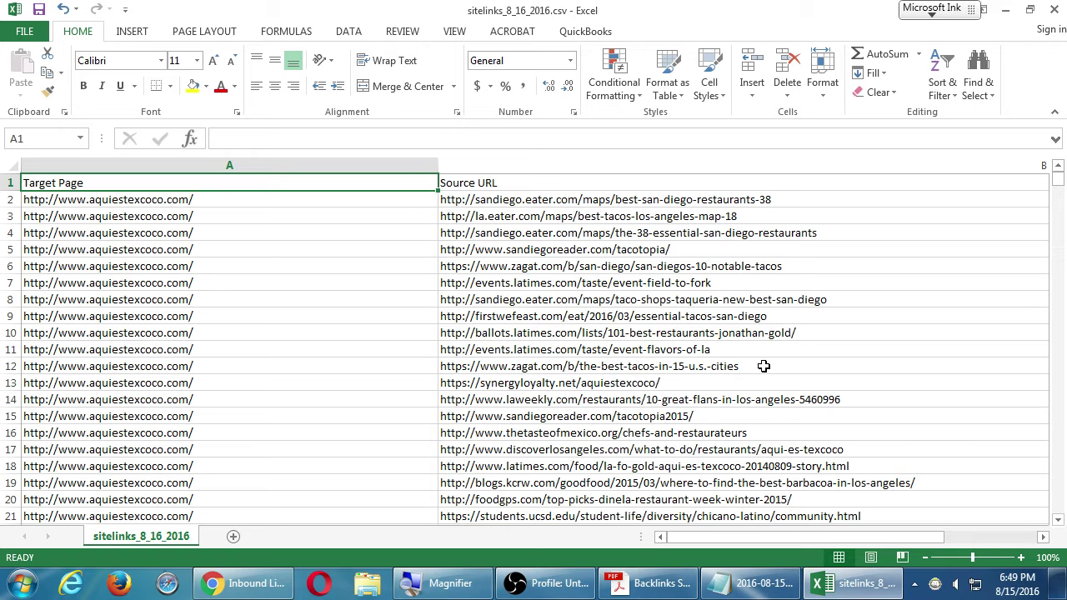
key("alt+Tab")
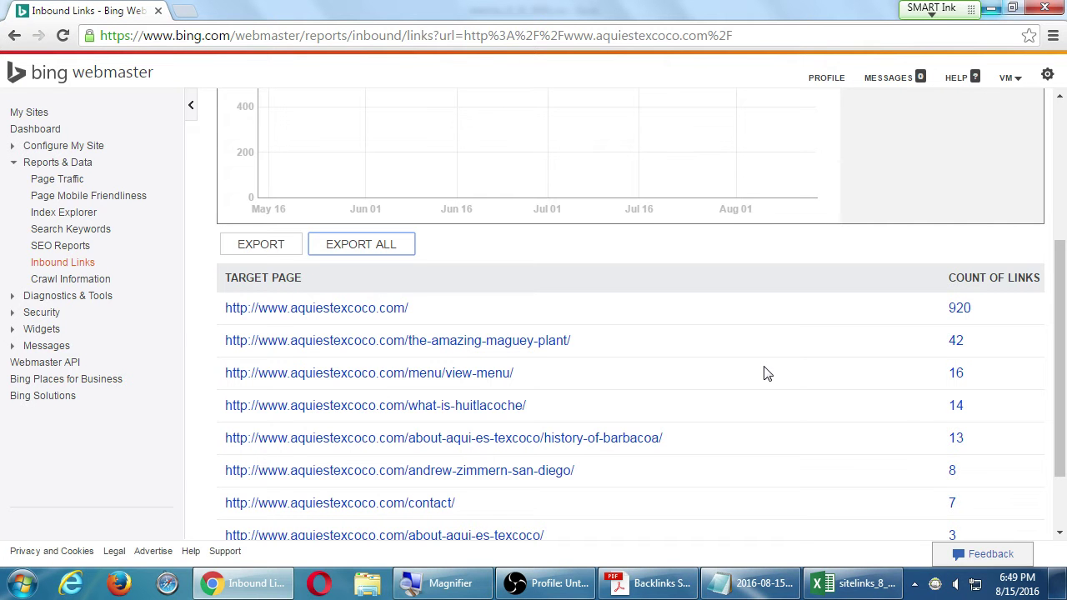
key("alt+Tab")
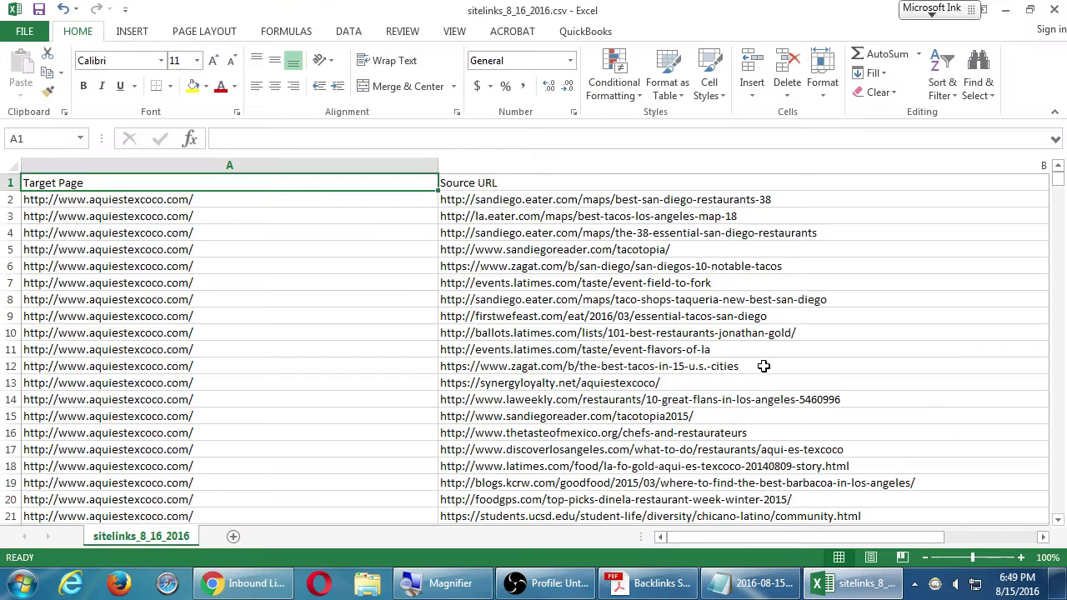
left_click(752, 400)
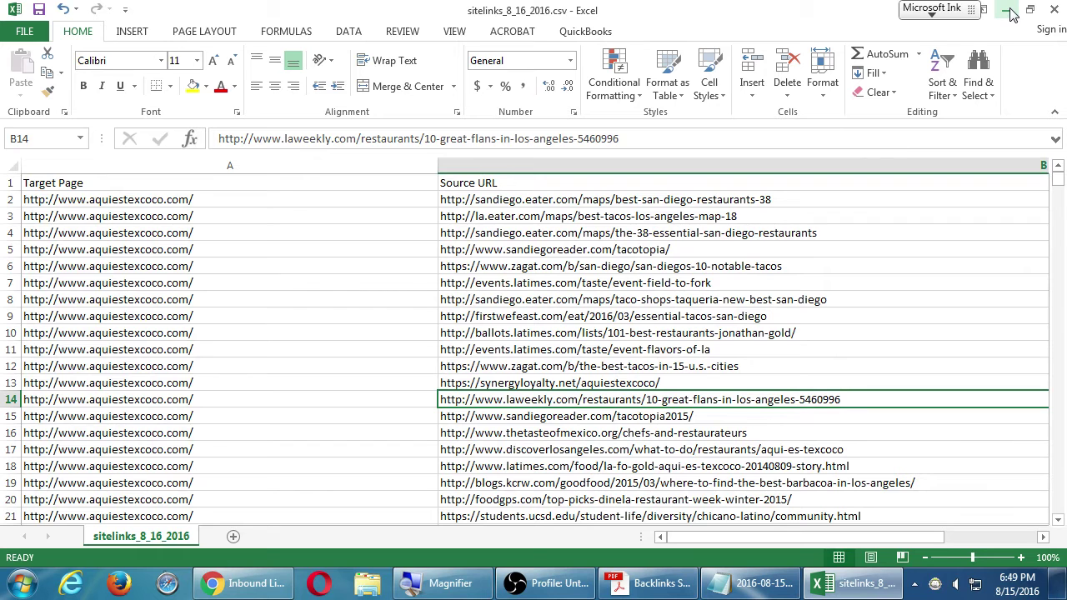
scroll(641, 451, "down", 9)
scroll(621, 471, "up", 9)
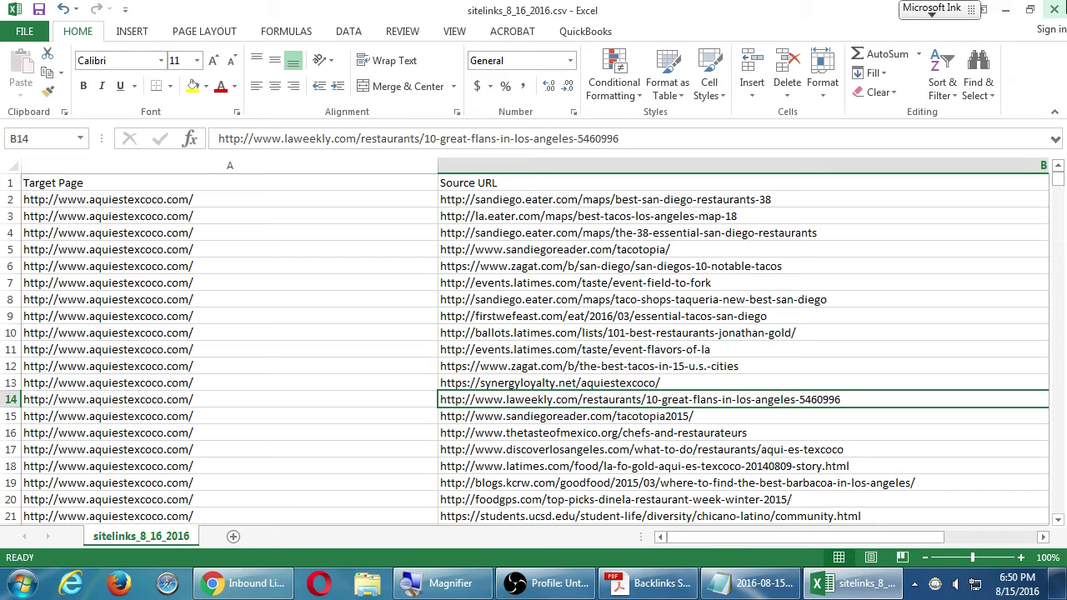
left_click(1005, 10)
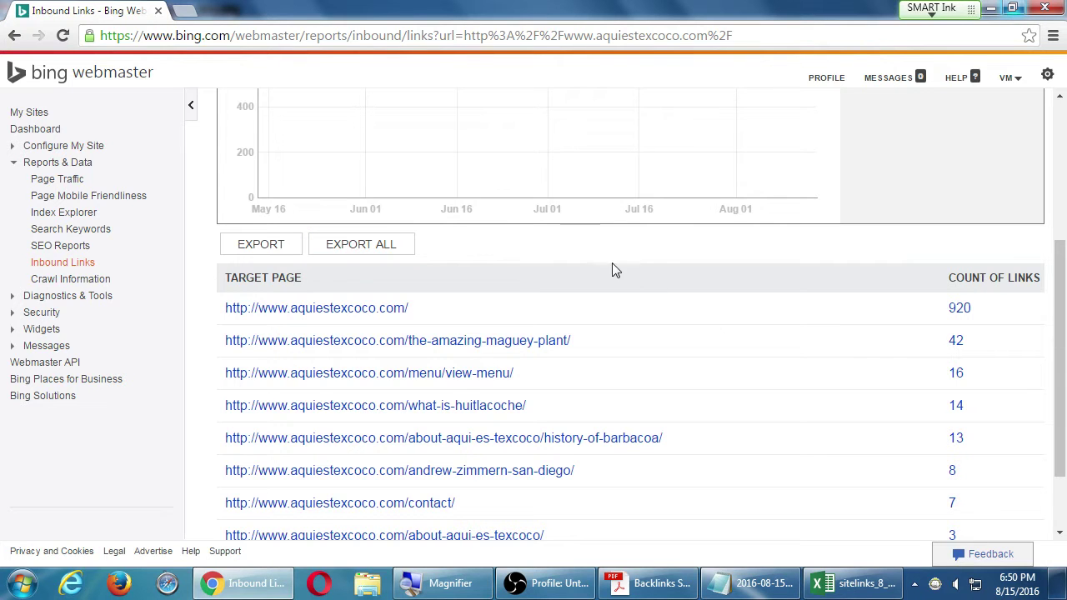
Step: Open the link details for the the-amazing-maguey-plant page and look through sitelinks_8_16_2016.csv down to its last rows for comparison
left_click(364, 348)
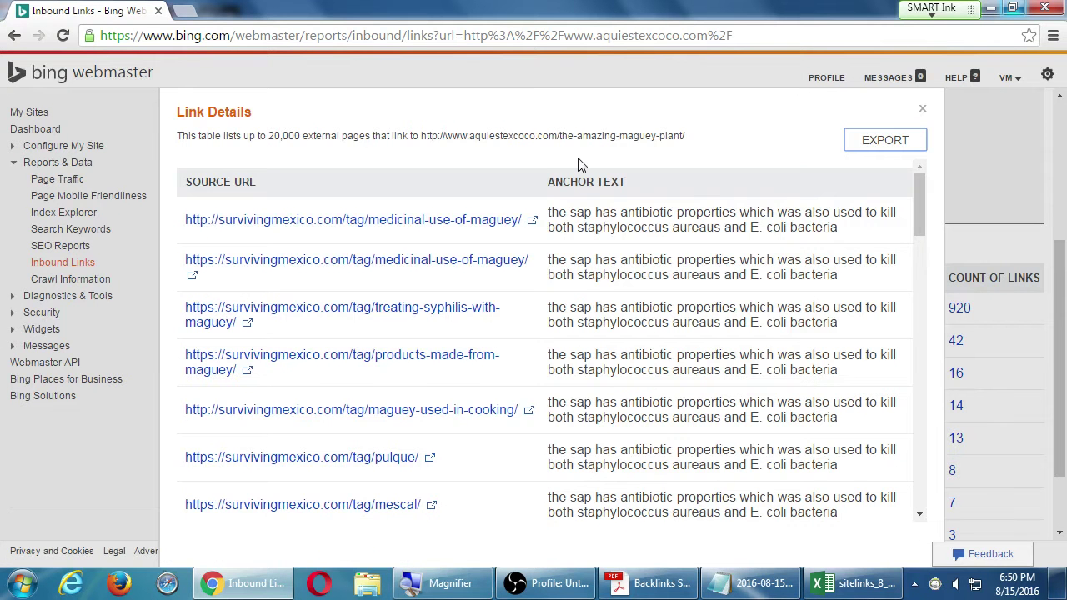
left_click(854, 583)
scroll(513, 325, "down", 3)
scroll(513, 325, "down", 7)
left_click_drag(1058, 193, 1054, 542)
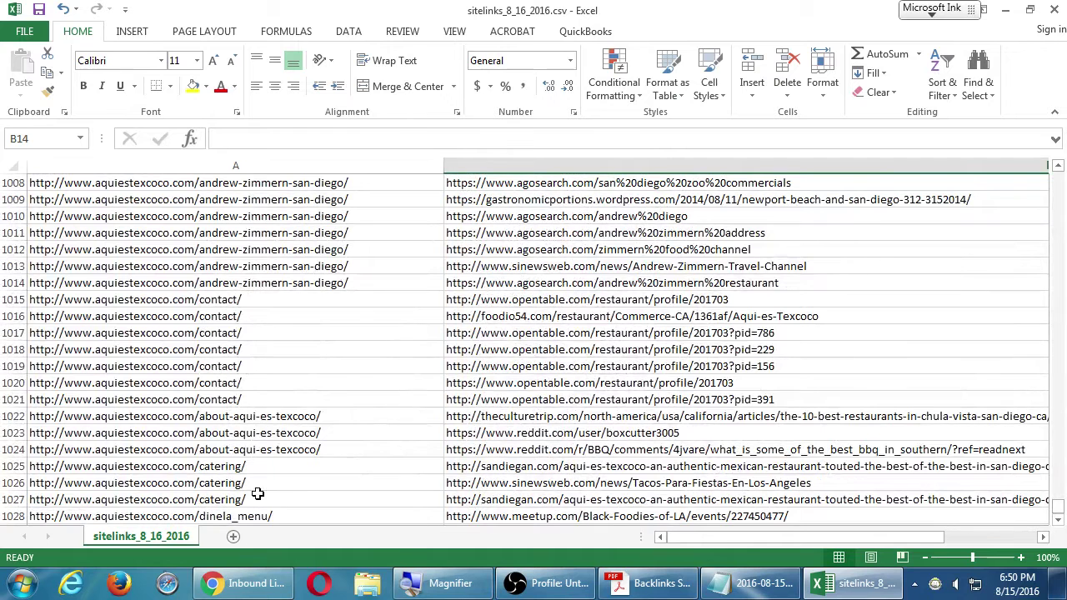
left_click(1006, 9)
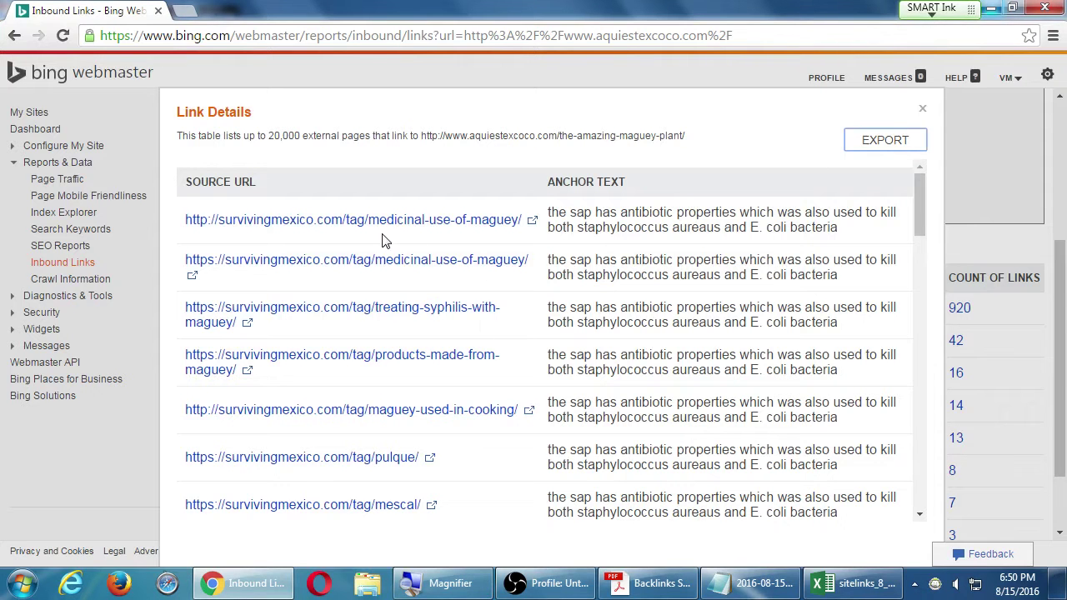
Step: Export the maguey plant page's link details, open urllinks_8_16_2016.csv in Excel, and narrow the Source URL column beside Anchor Text
left_click(872, 142)
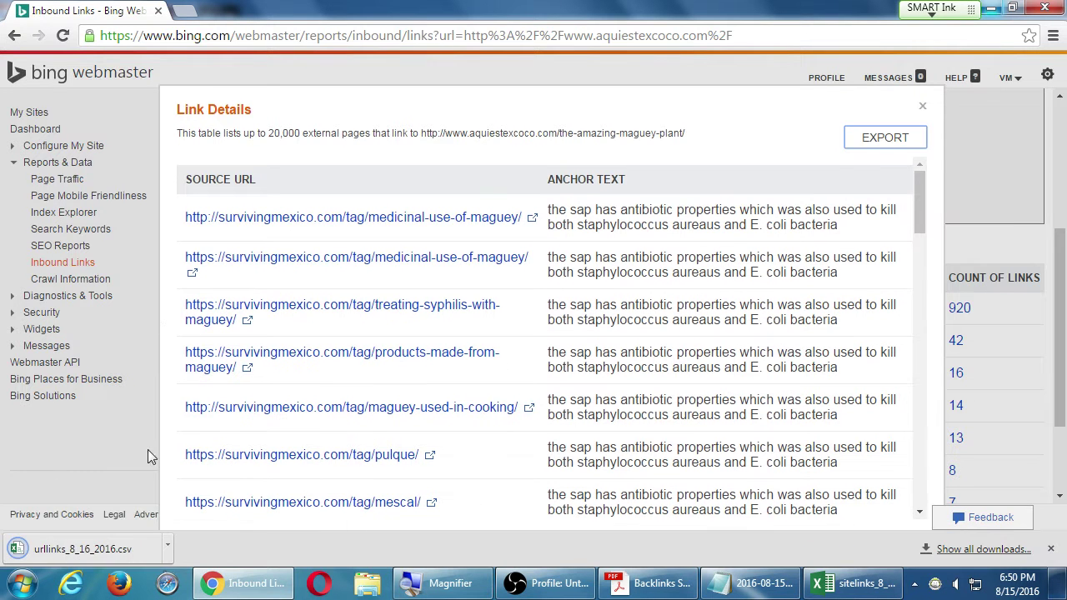
left_click(122, 550)
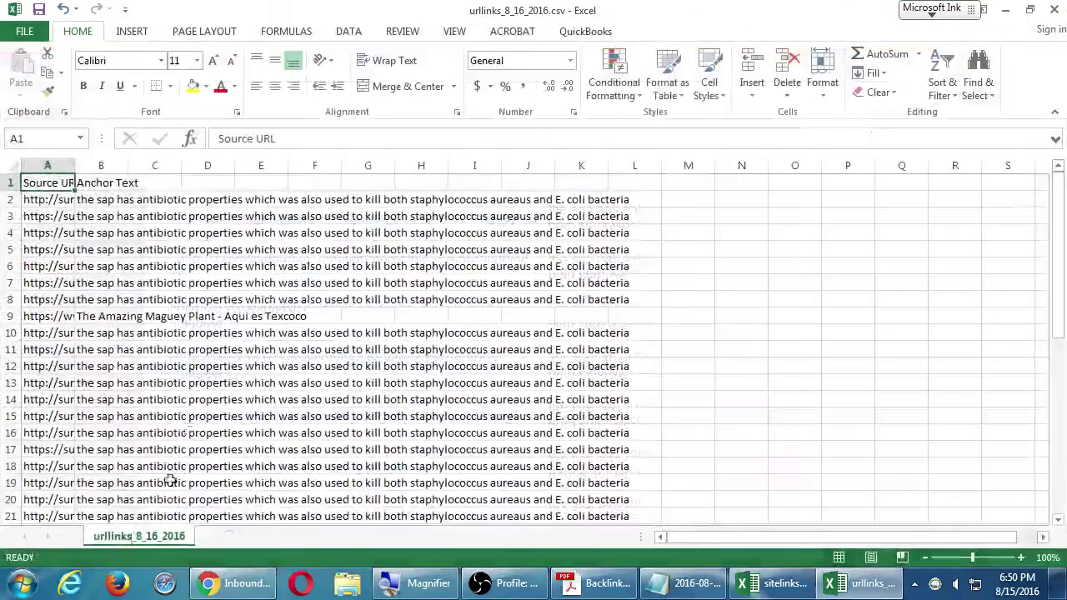
double_click(75, 166)
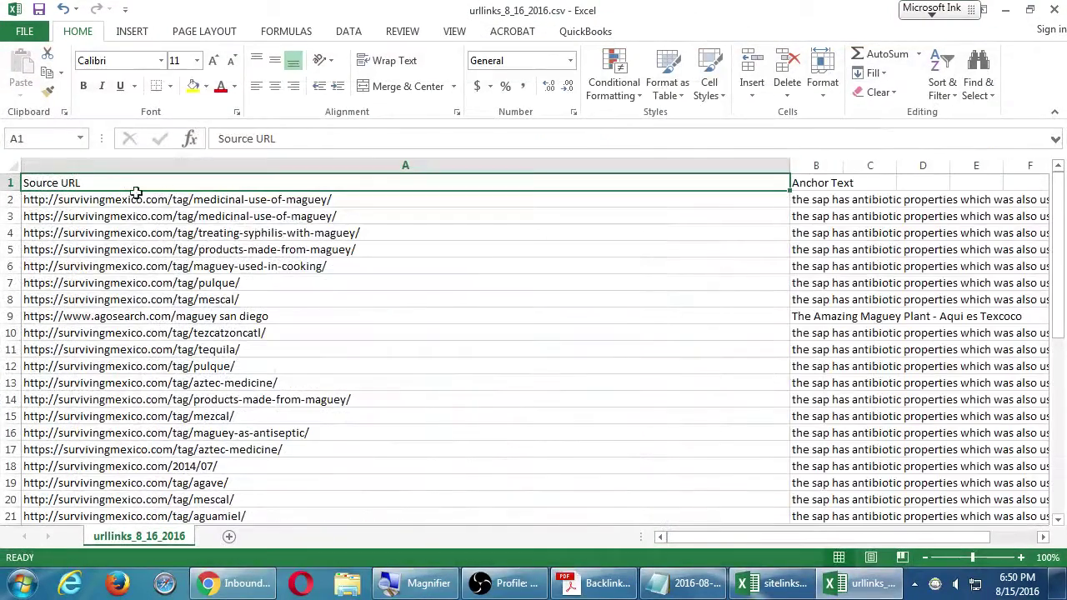
left_click(170, 211)
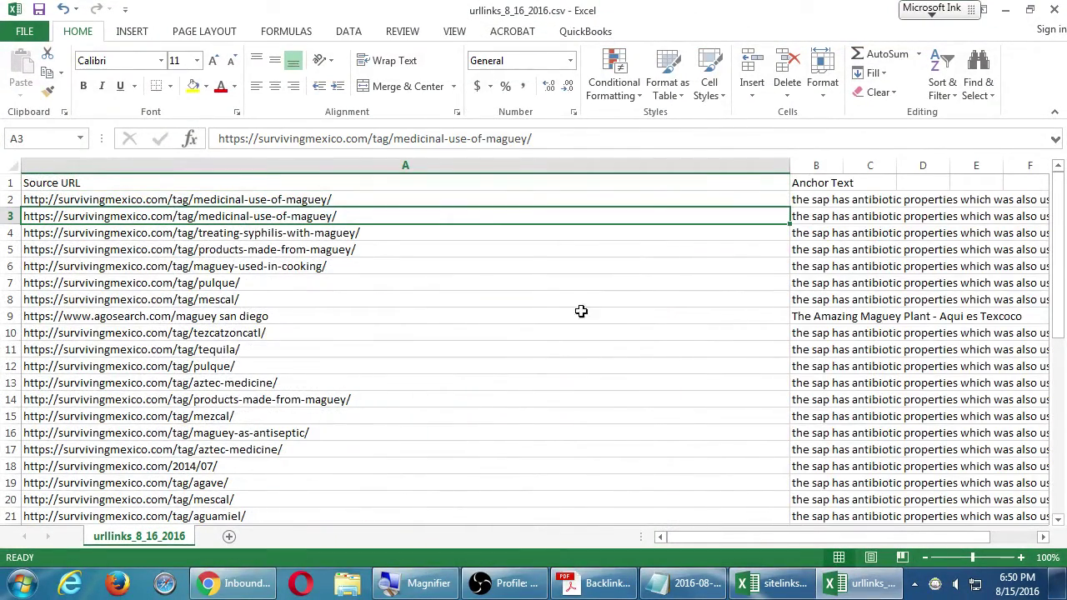
left_click_drag(788, 165, 219, 165)
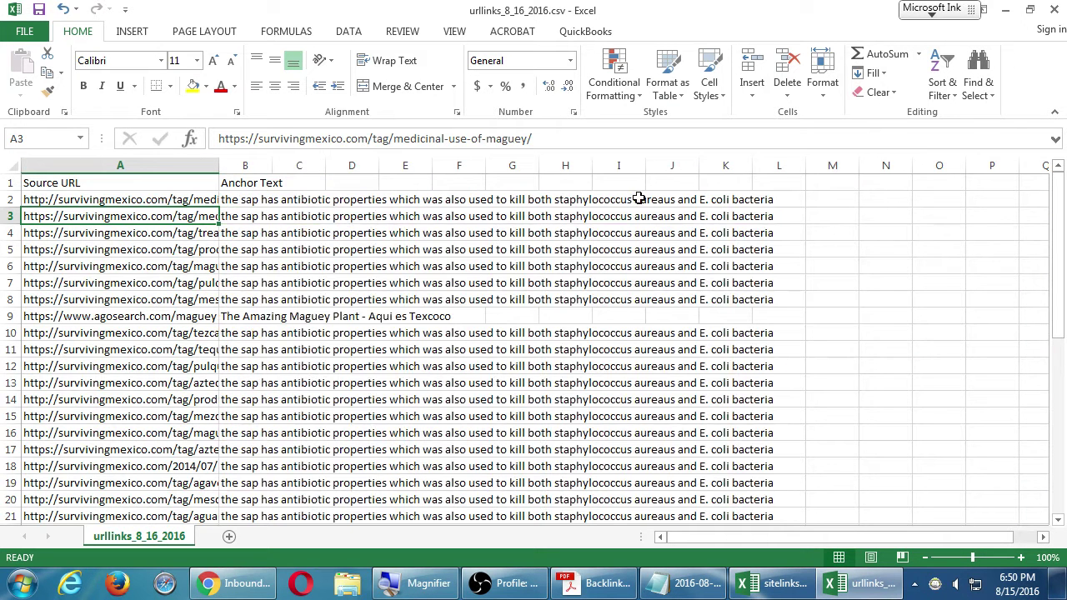
Step: Close urllinks_8_16_2016.csv and return from the sitelinks workbook to the Link Details in Chrome
left_click(1054, 9)
left_click(542, 312)
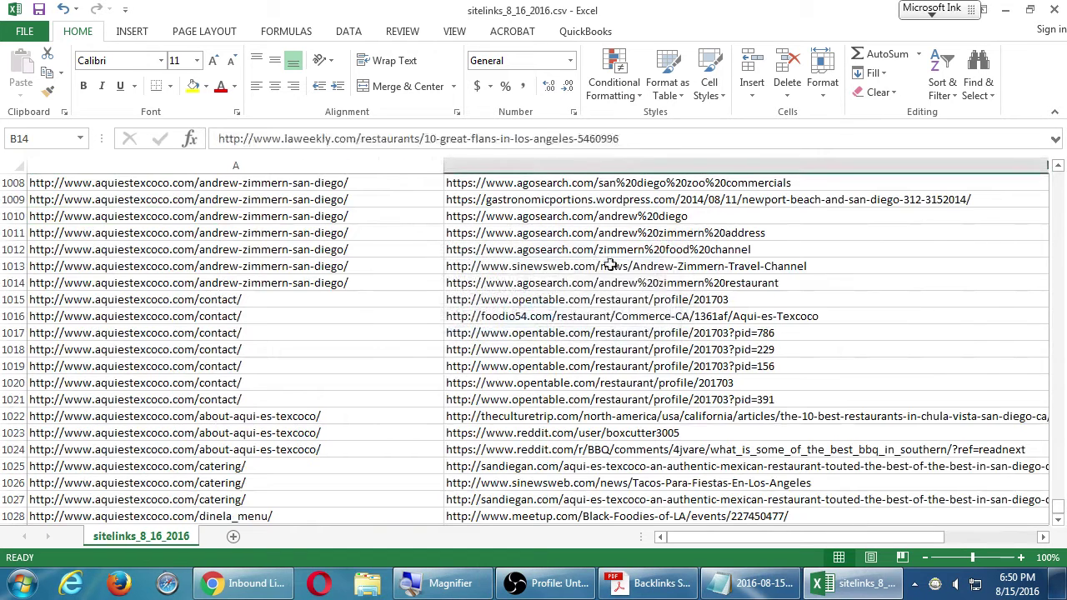
left_click(646, 277)
left_click(242, 583)
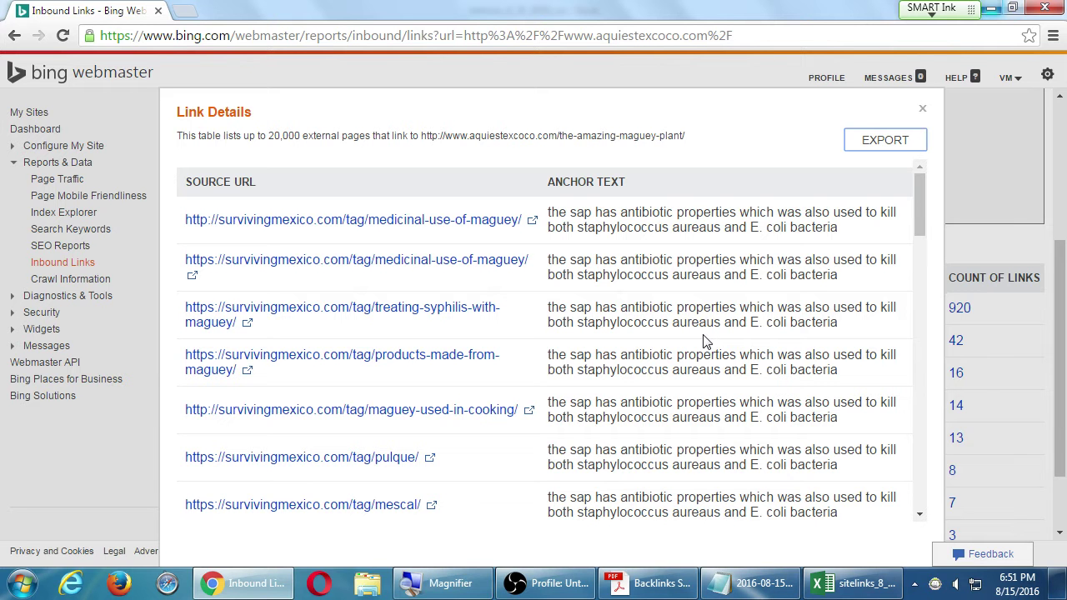
Step: Look through the maguey plant page's link details, open the dnainfo.com beer gardens article, and dismiss its newsletter pop-up
left_click_drag(917, 210, 871, 459)
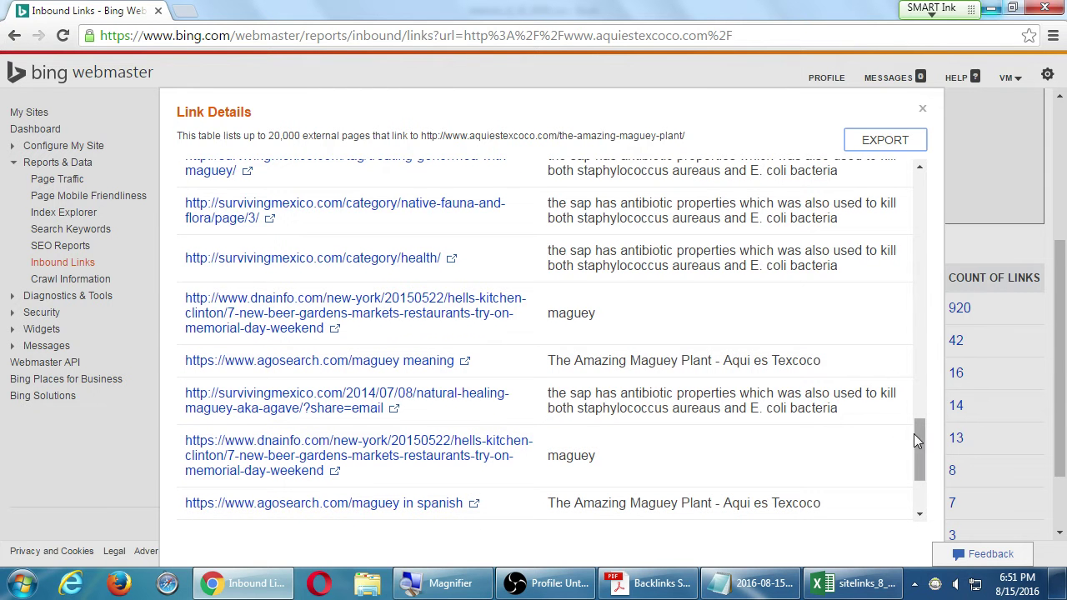
left_click_drag(919, 433, 914, 448)
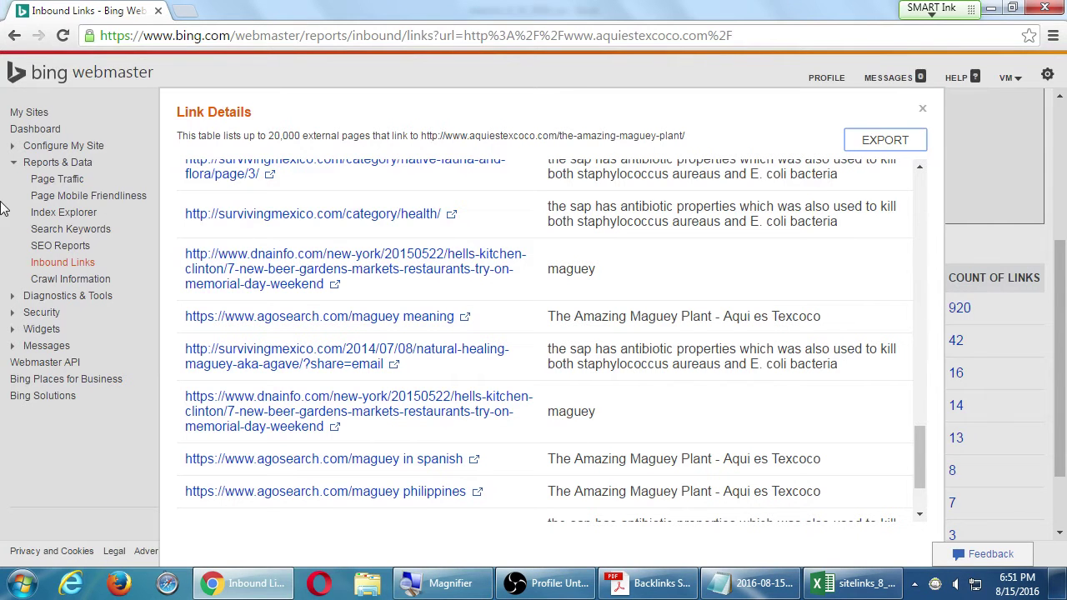
left_click(306, 269)
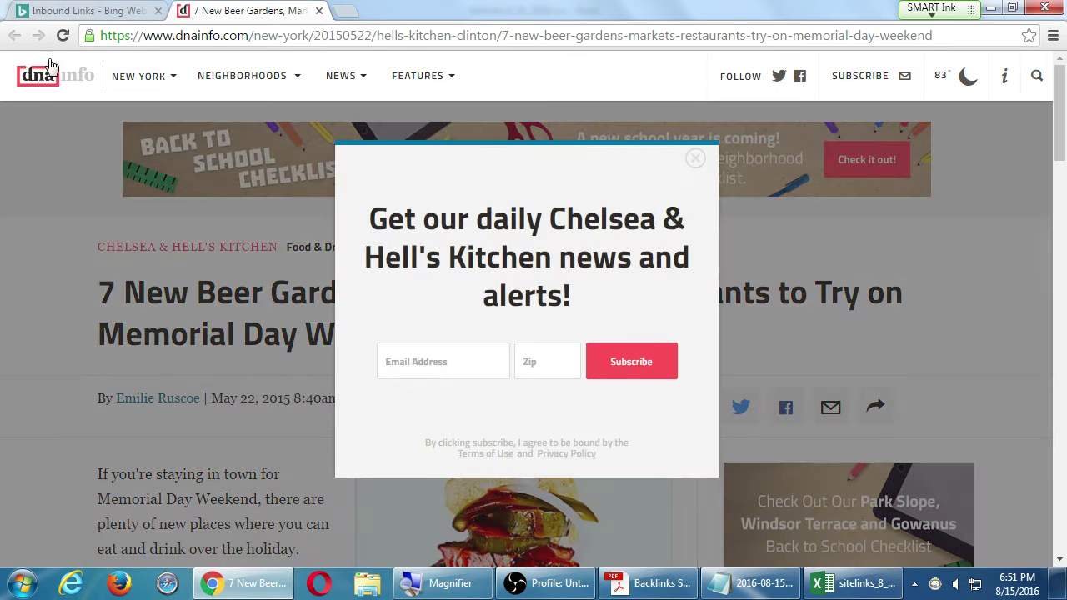
left_click(695, 159)
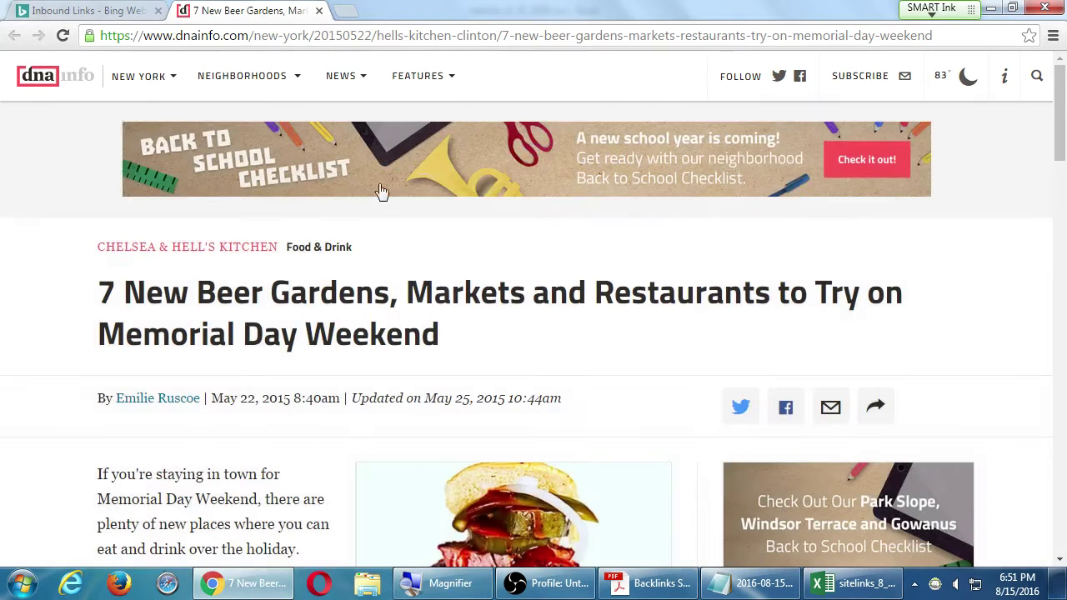
Step: View the DNAinfo New York home page in a separate tab and close that tab
middle_click(71, 82)
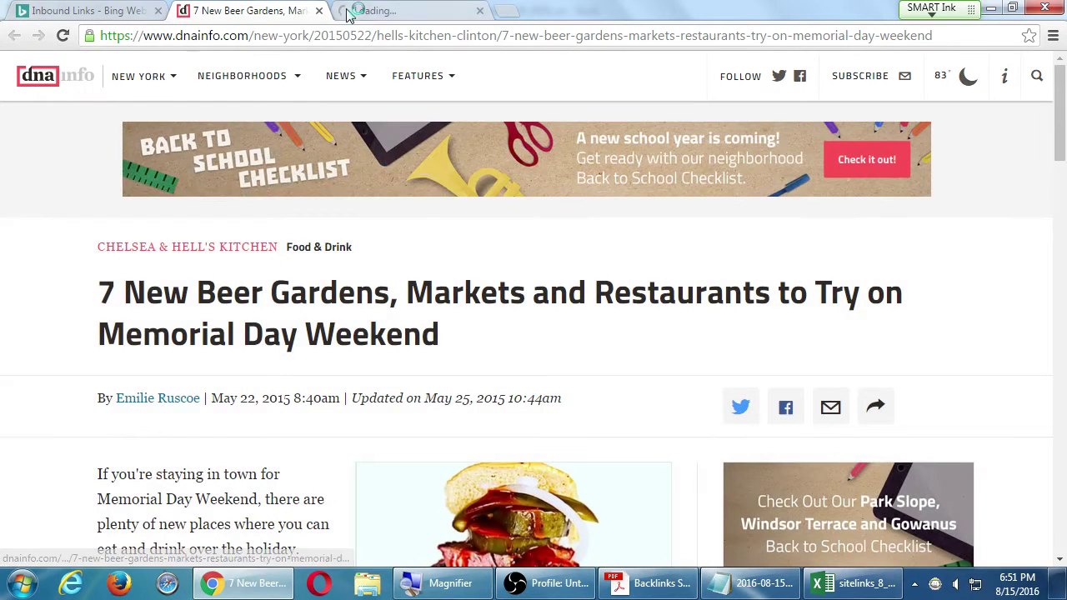
key("ctrl+Tab")
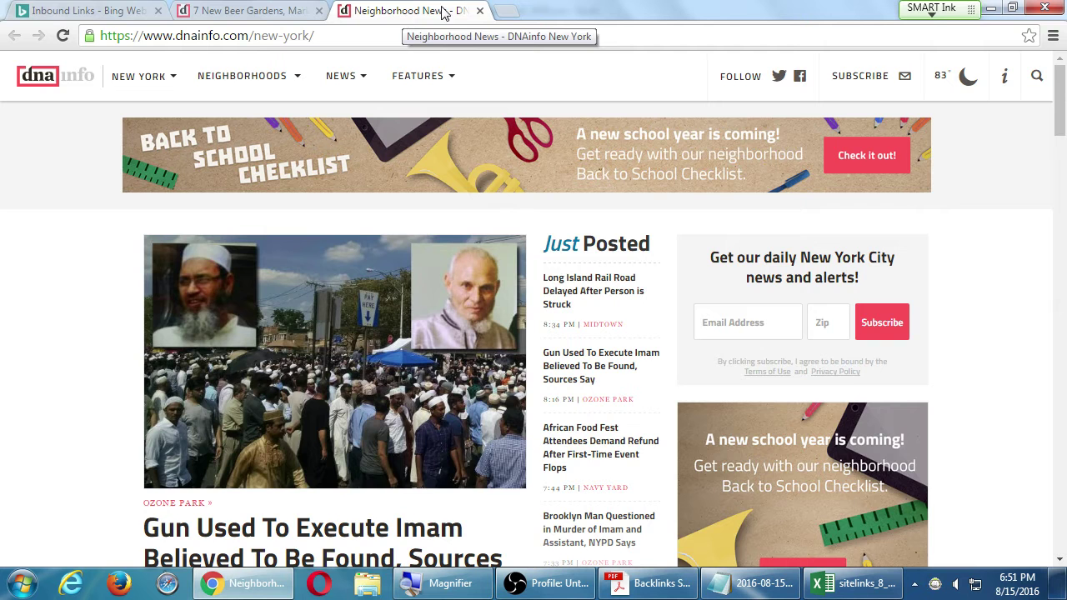
left_click(479, 10)
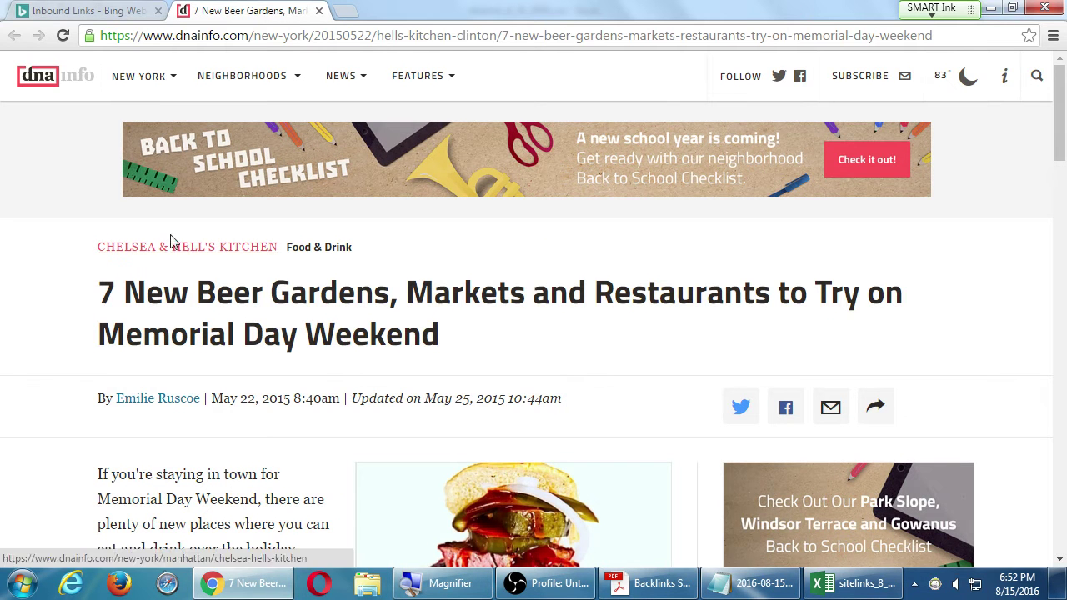
Step: Search the beer gardens article for "mag" to locate the linked word, and close the search
scroll(168, 271, "down", 1)
scroll(120, 333, "down", 8)
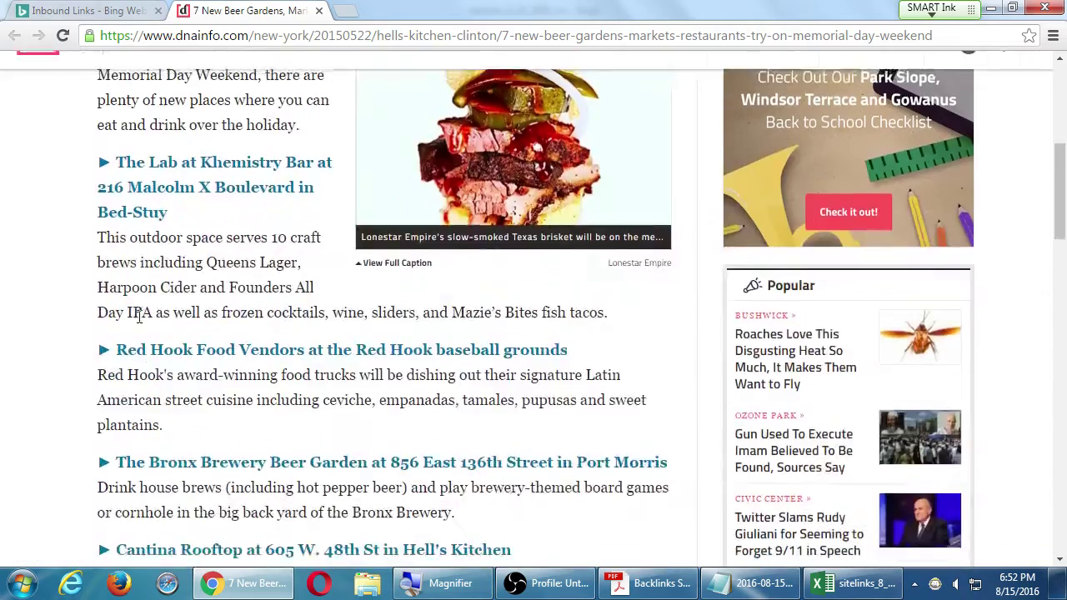
key("ctrl+f")
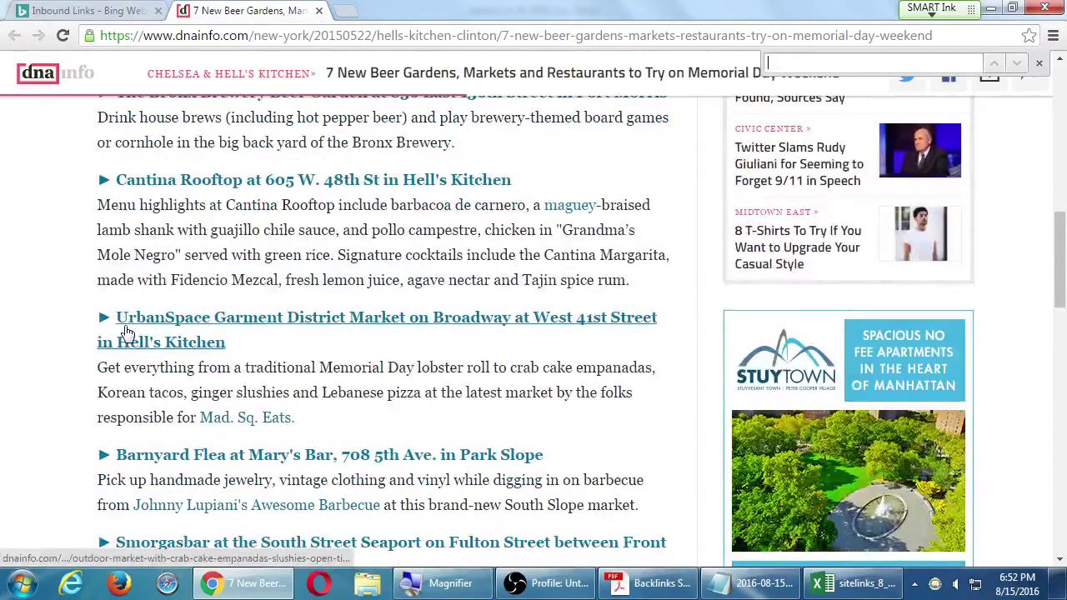
type("mag")
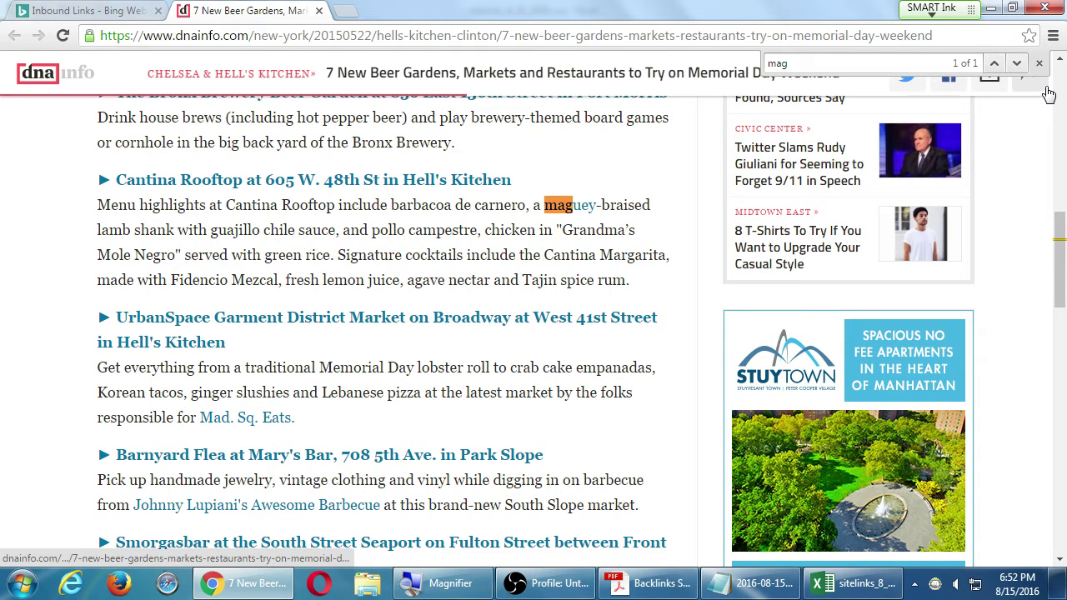
left_click(1038, 62)
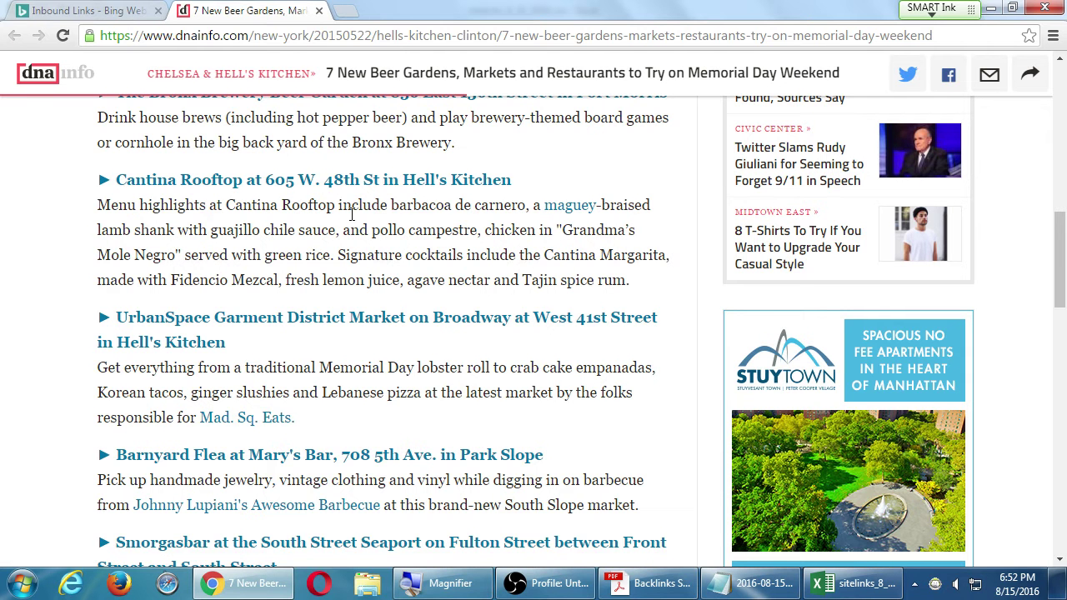
Step: Search sitelinks_8_16_2016.csv for "maguey" and select the http dnainfo.com beer gardens URL in cell B955
left_click(850, 583)
left_click(596, 379)
left_click_drag(596, 377, 590, 383)
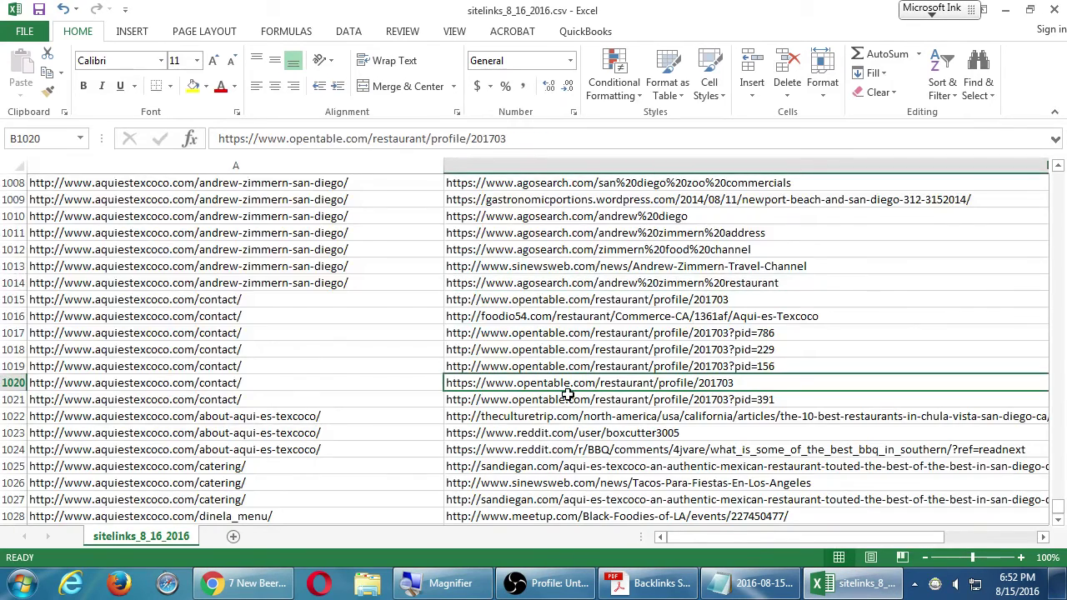
scroll(569, 392, "down", 9)
scroll(571, 395, "up", 9)
scroll(572, 398, "up", 1)
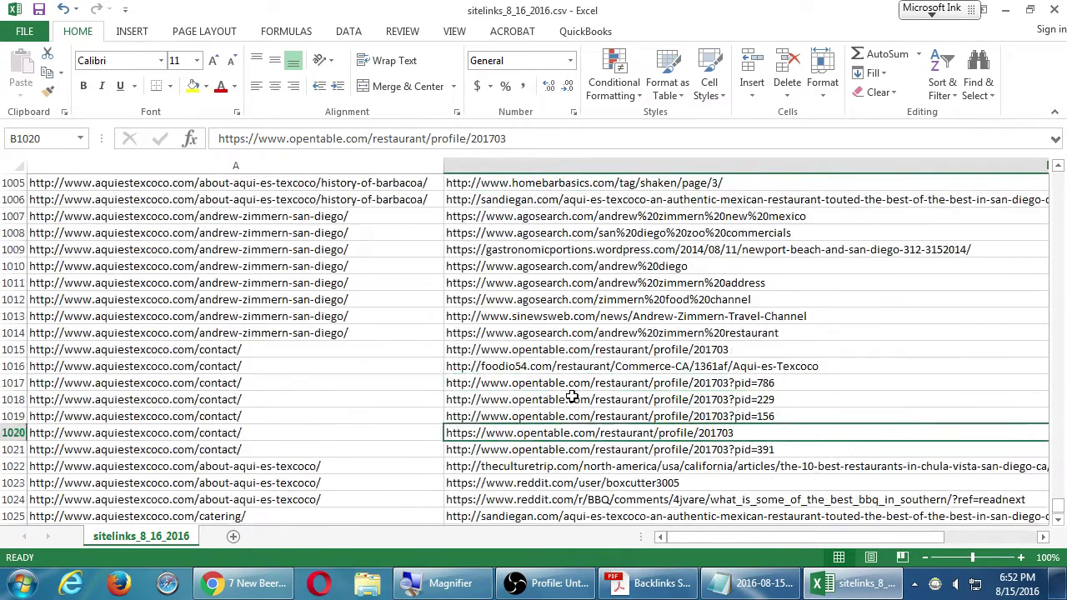
key("ctrl+Home")
key("ctrl+f")
type("maguey")
key("Return")
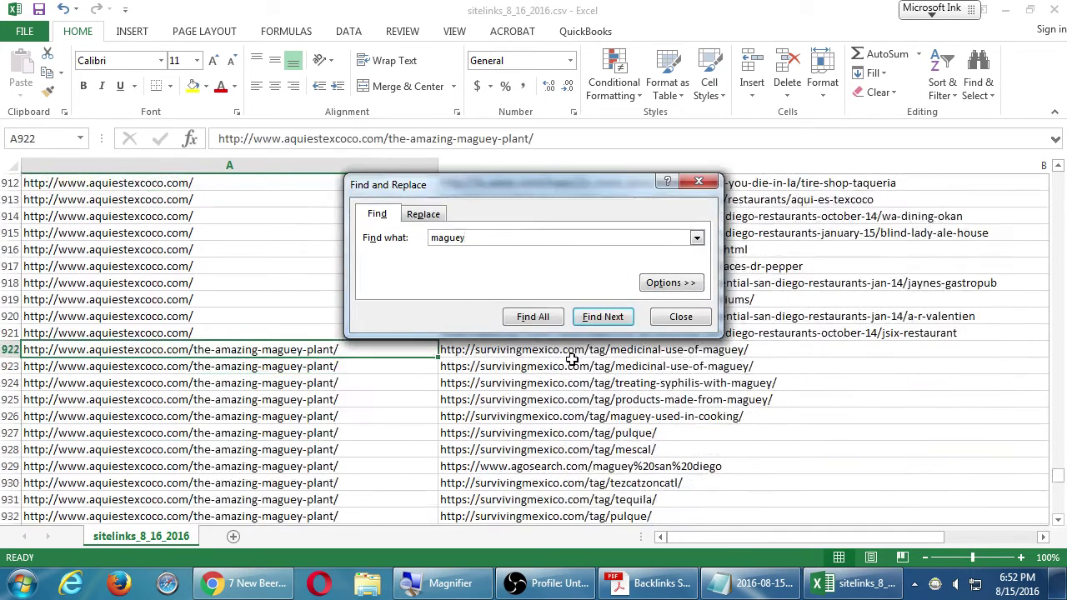
key("Escape")
scroll(572, 359, "down", 10)
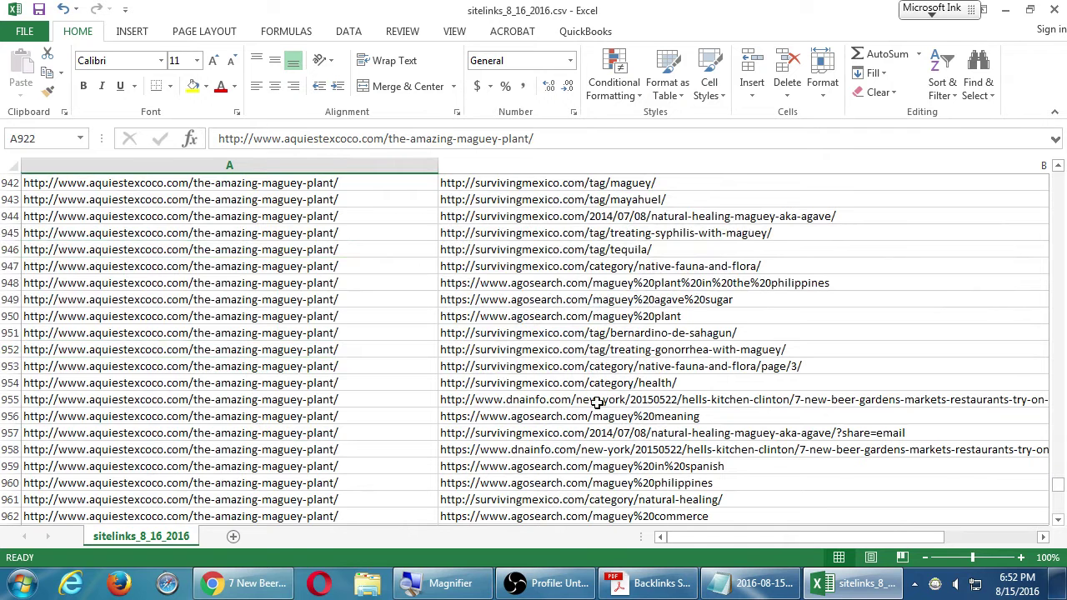
left_click(588, 404)
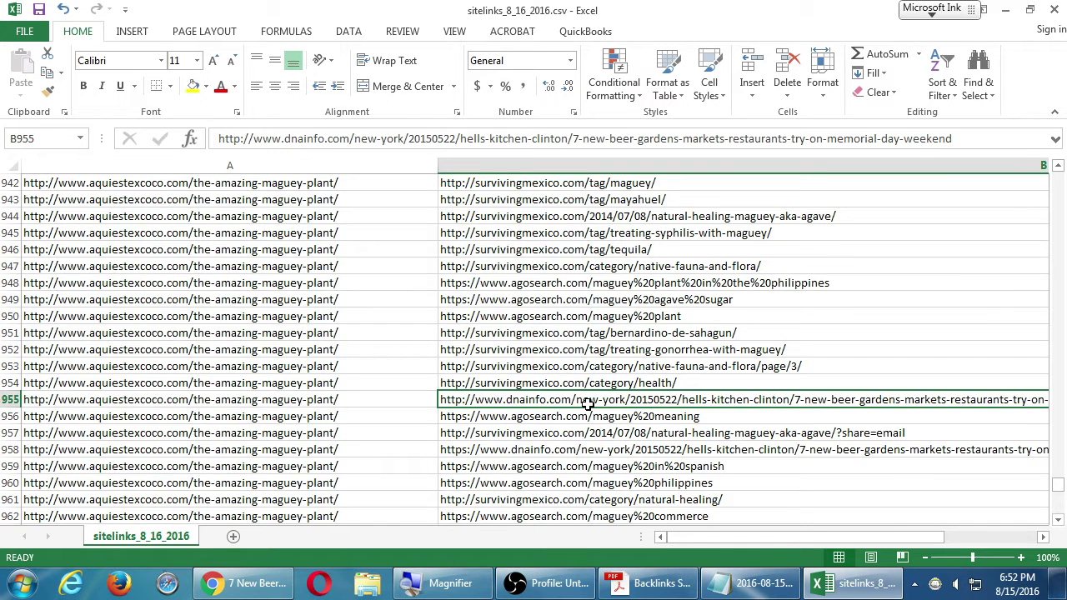
Step: Check the anchor text of the dnainfo.com link in the Bing Link Details and return to sitelinks_8_16_2016.csv
key("alt+Tab")
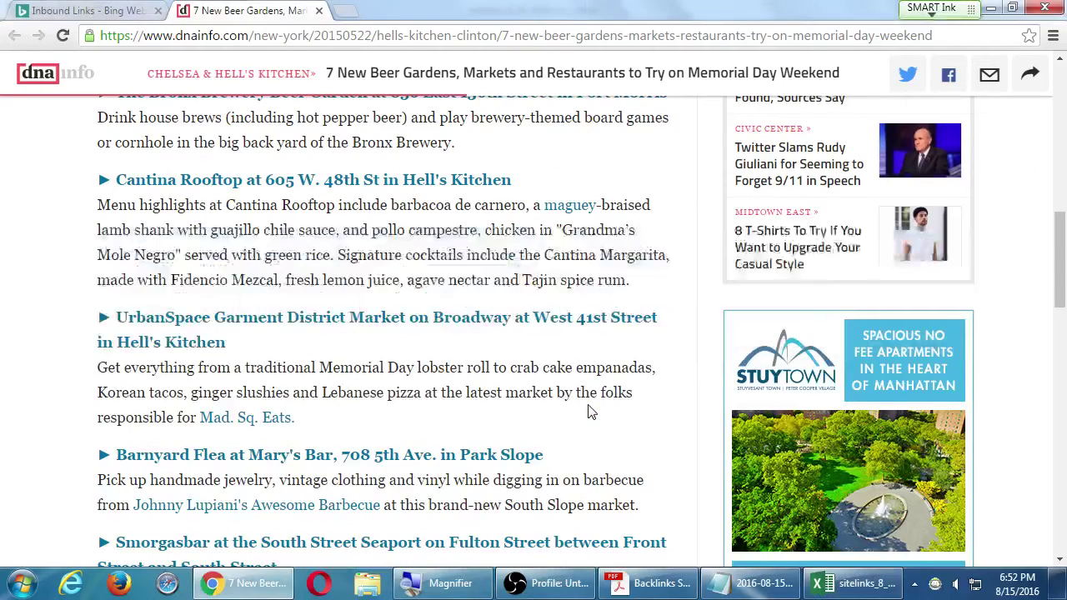
left_click(151, 8)
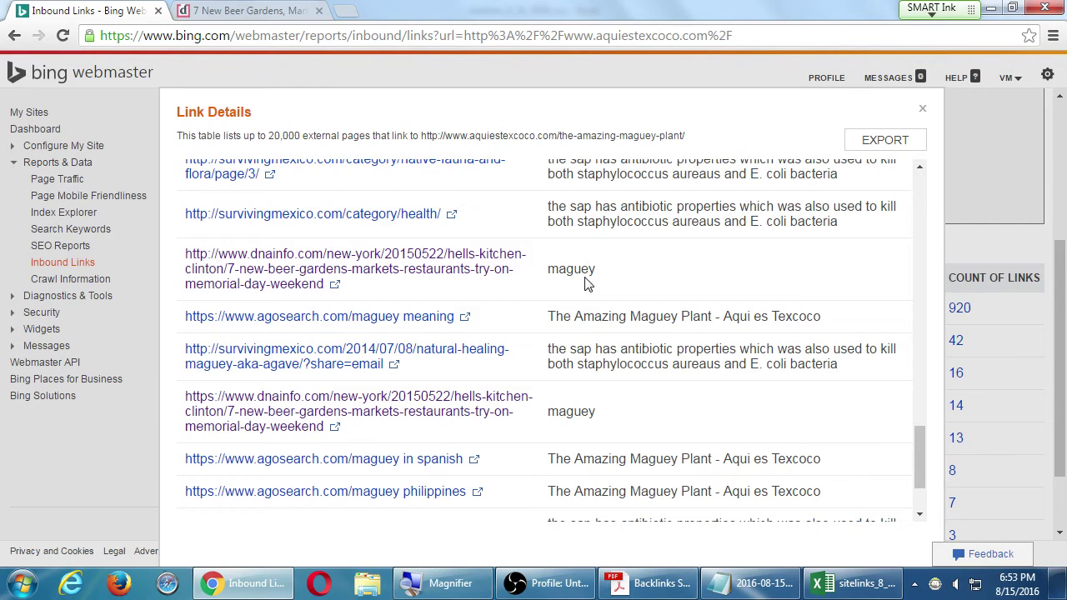
key("alt+Tab")
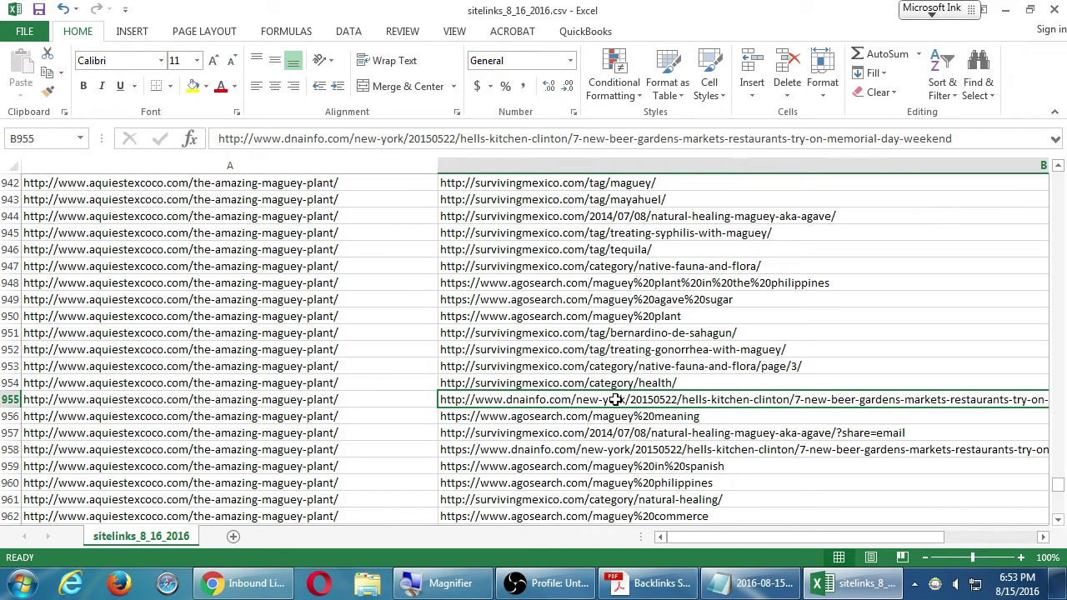
Step: Highlight the dnainfo.com source URL in cell B955 with a light blue fill
left_click(193, 87)
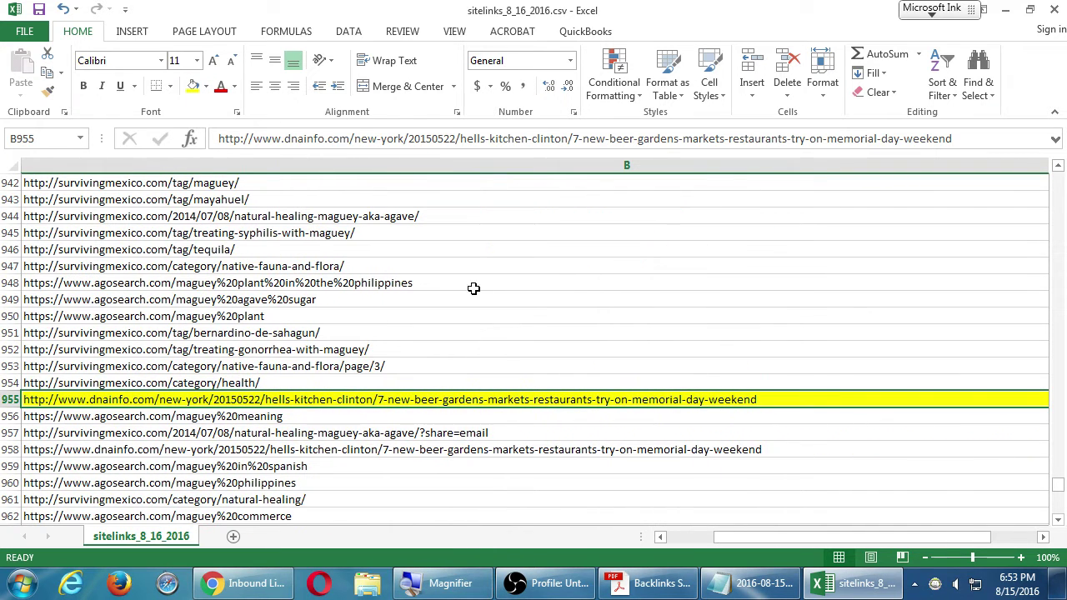
left_click(206, 87)
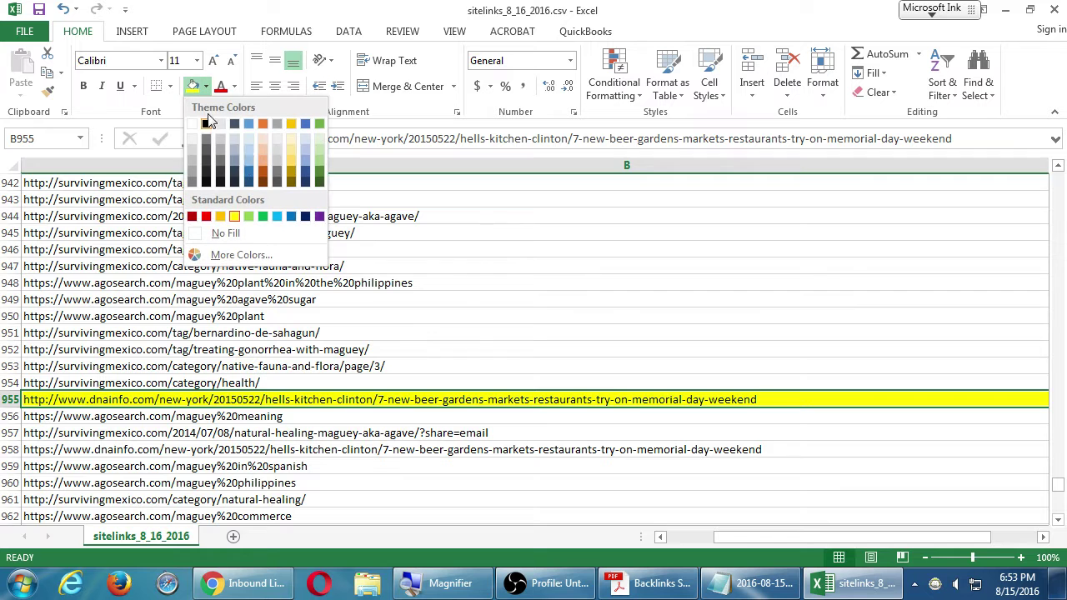
left_click(247, 146)
left_click(390, 281)
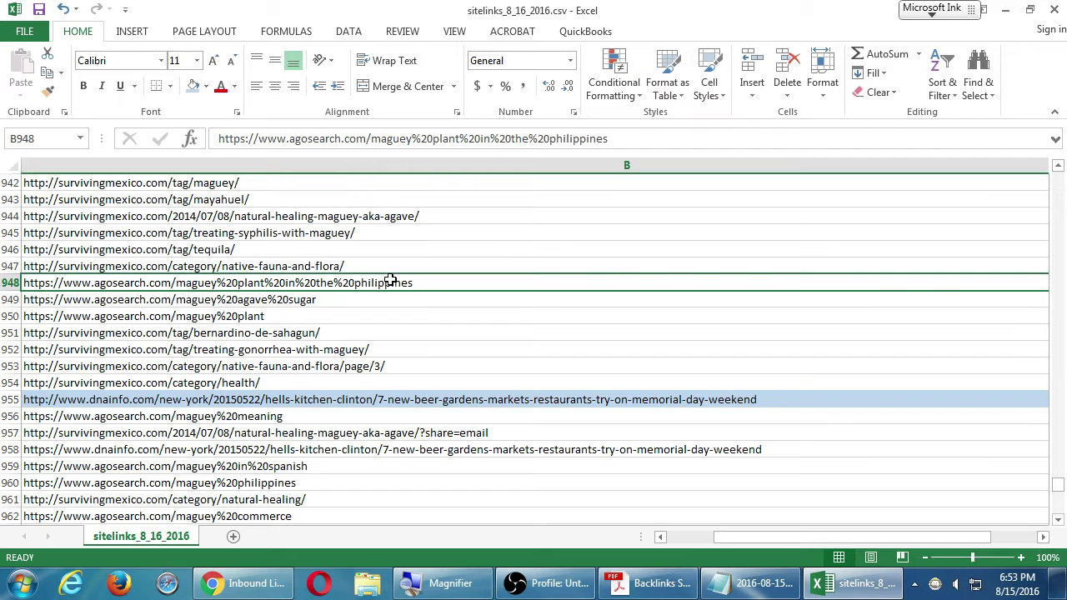
Step: Highlight the survivingmexico.com treating-syphilis-with-maguey URL in cell B945 with a red fill
left_click(281, 233)
left_click(206, 87)
left_click(215, 219)
left_click(324, 302)
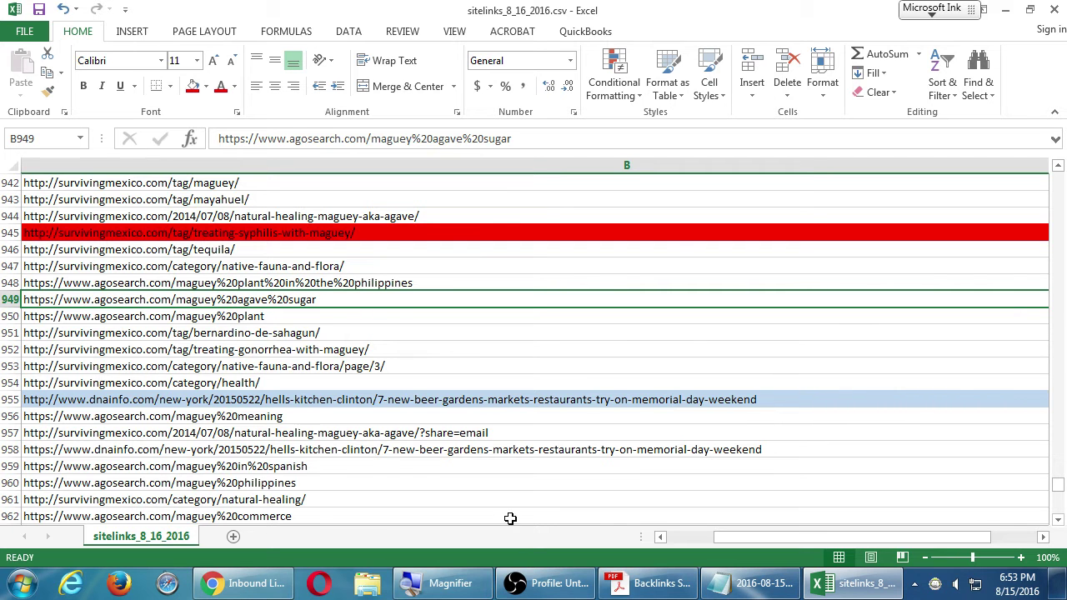
Step: Return to the Link Details in Chrome and review the last source URLs and anchor texts for the maguey plant page
left_click(252, 587)
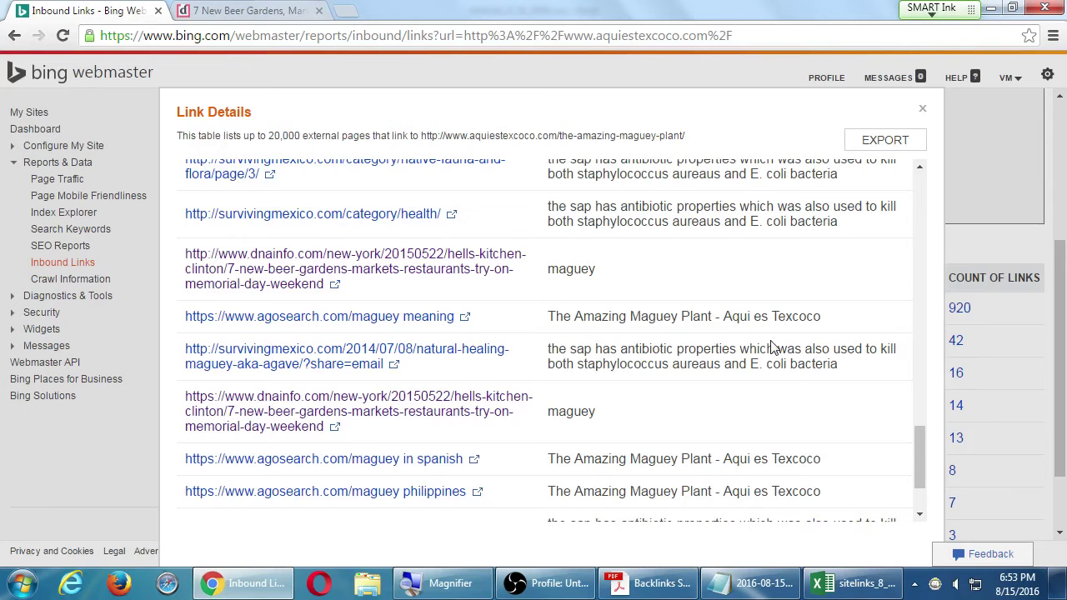
scroll(762, 333, "down", 2)
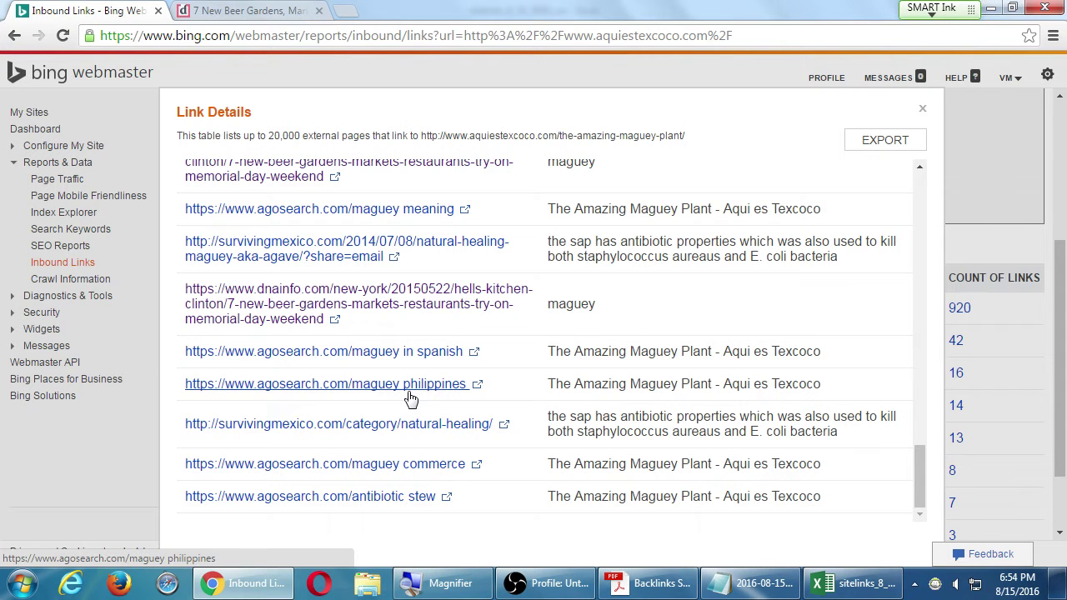
Step: Open the agosearch.com "maguey philippines" source page from the Link Details and examine its listing of the maguey plant page
left_click(308, 388)
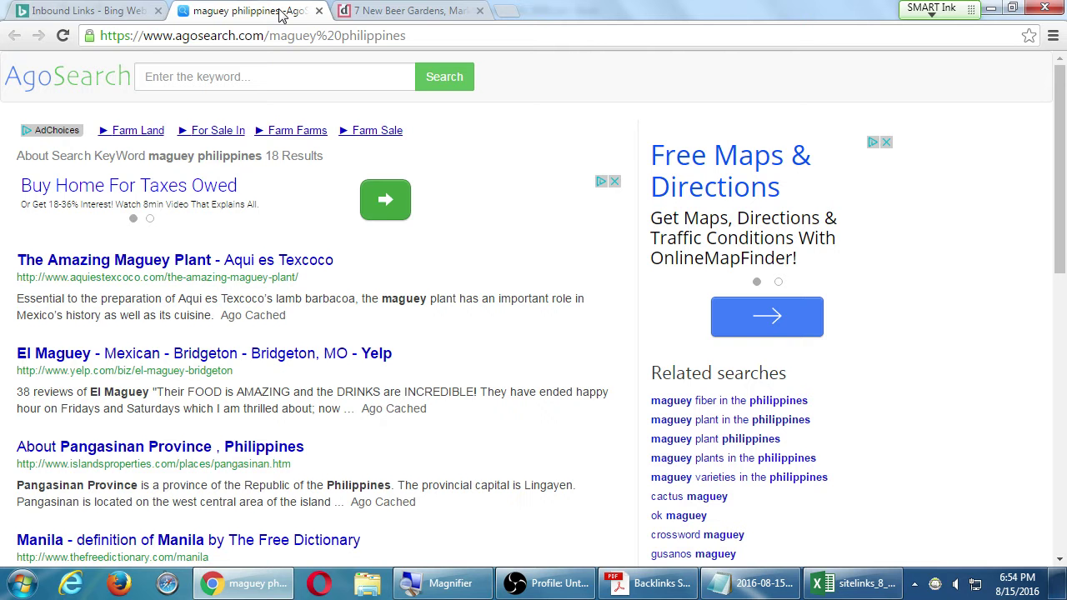
left_click(83, 12)
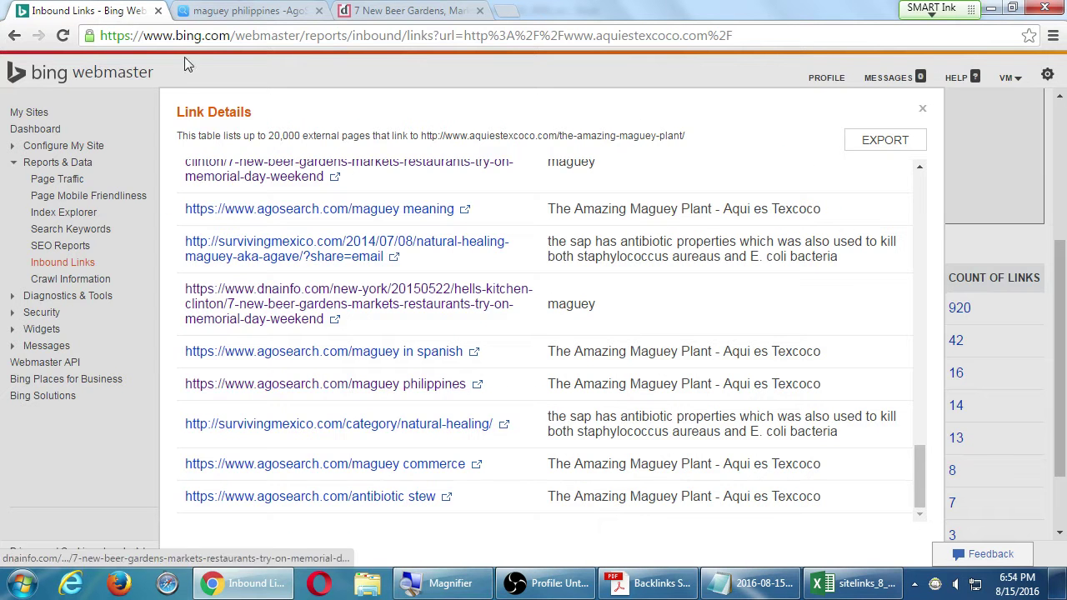
left_click(197, 11)
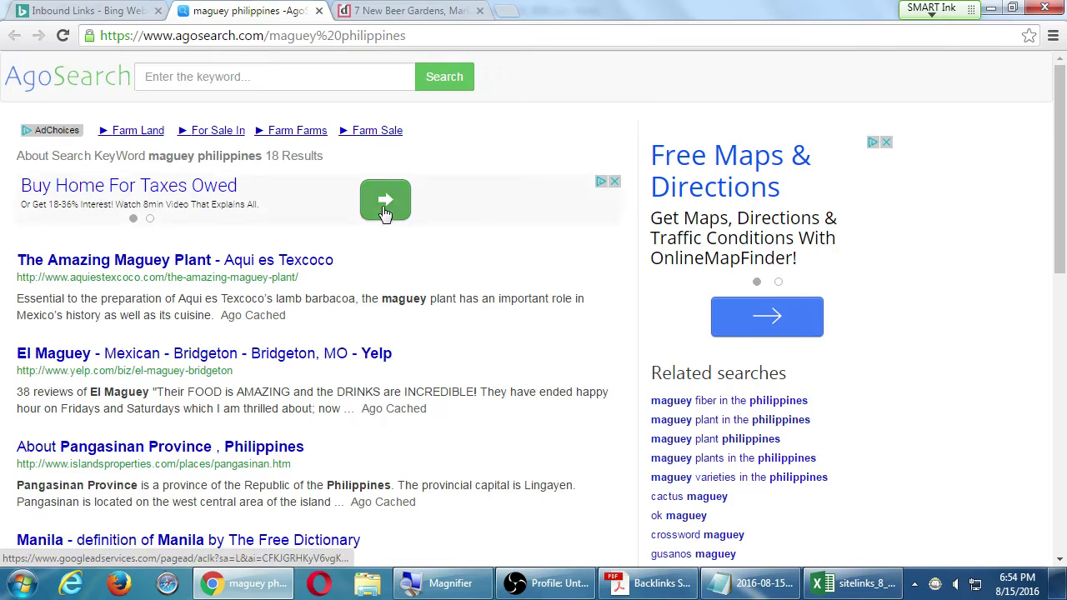
scroll(541, 187, "down", 8)
scroll(459, 334, "up", 10)
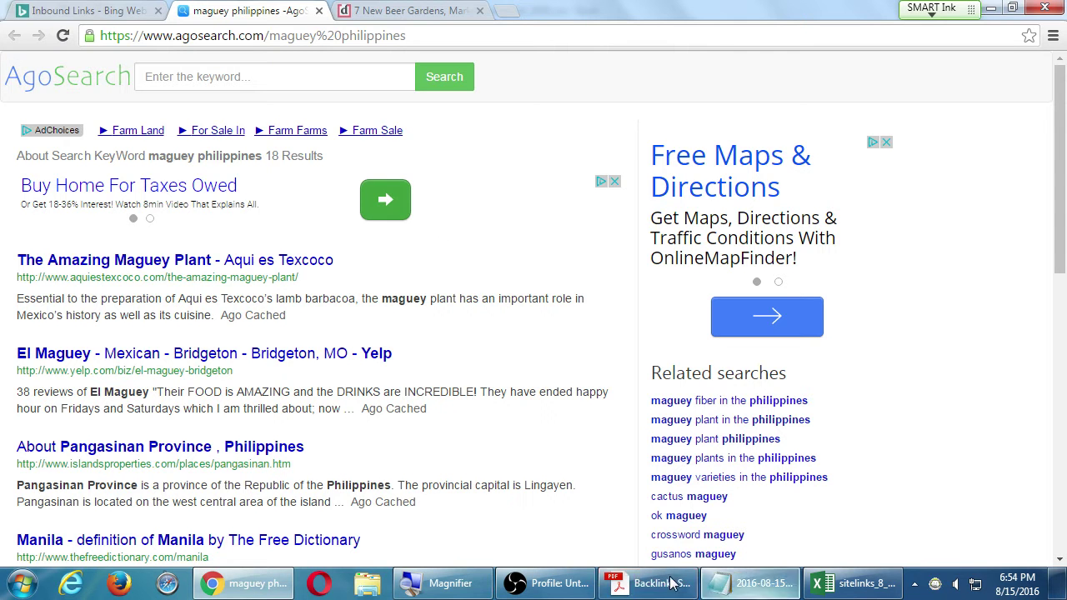
Step: Switch to sitelinks_8_16_2016.csv in Excel and highlight the agosearch.com maguey commerce and antibiotic stew URLs in B962:B963 with a red fill
left_click(867, 585)
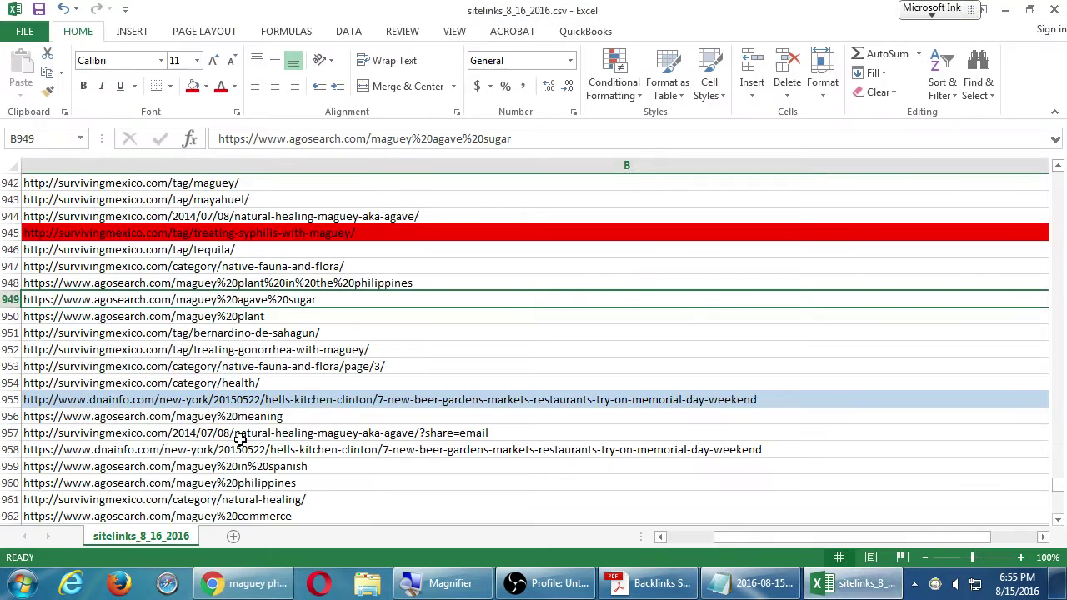
left_click_drag(636, 535, 273, 536)
left_click_drag(410, 540, 311, 542)
scroll(677, 360, "down", 2)
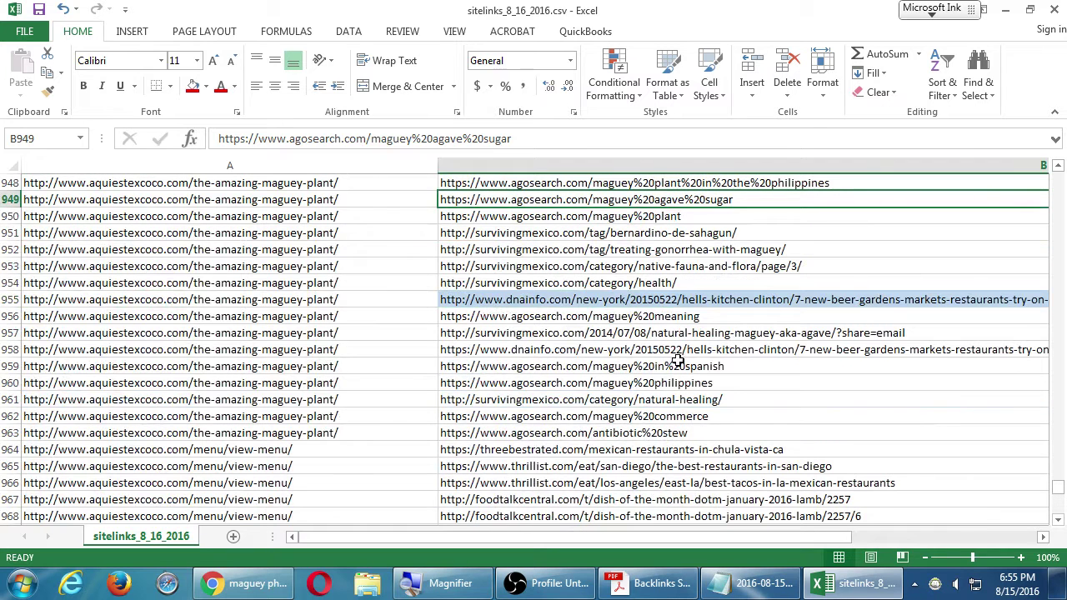
left_click(552, 416)
left_click(551, 433, "shift")
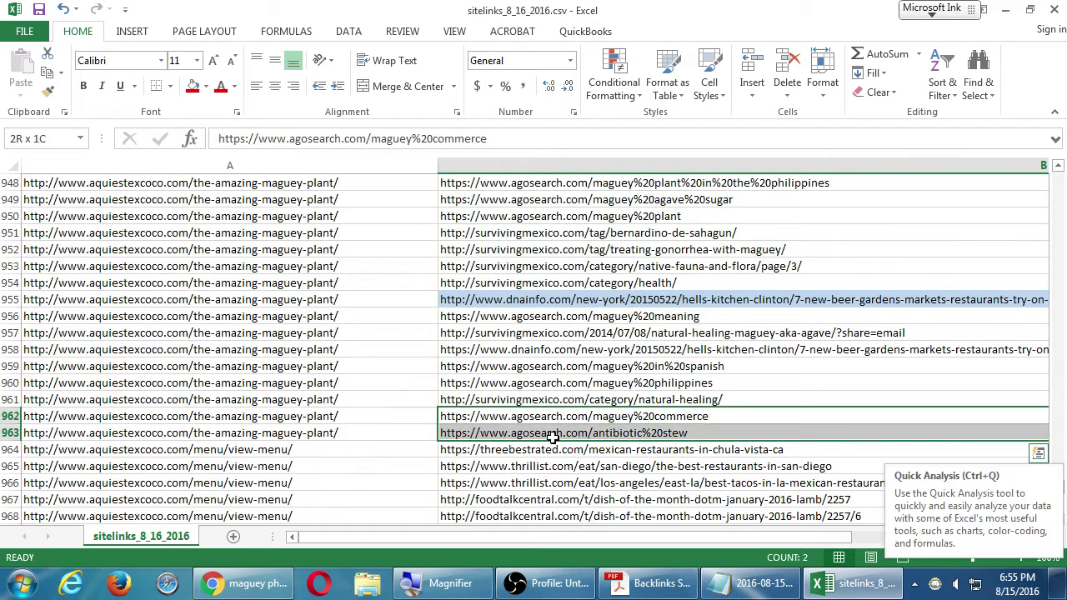
left_click(191, 87)
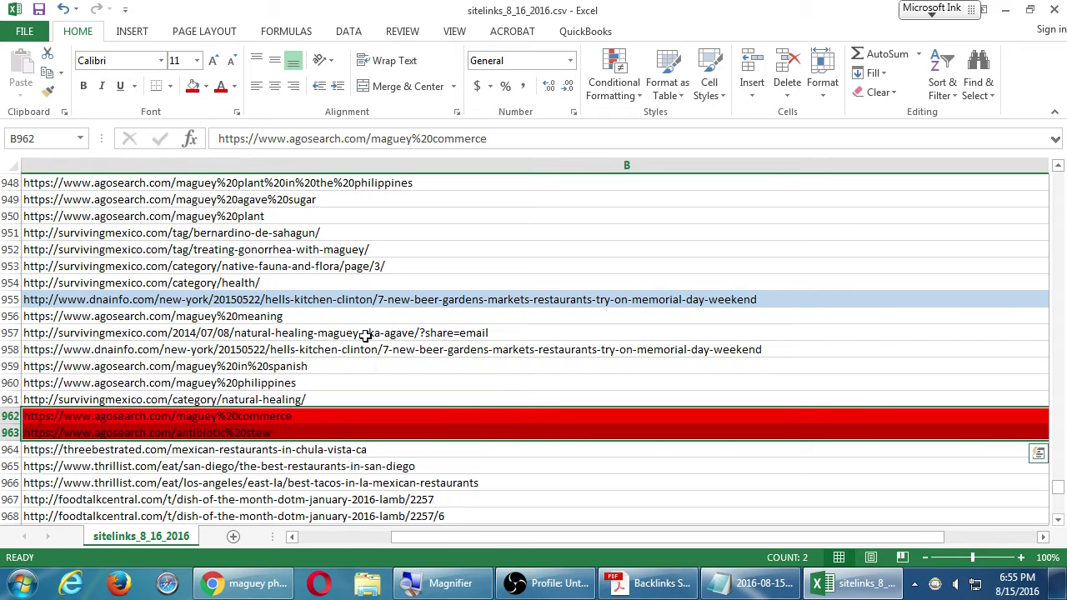
left_click(371, 382)
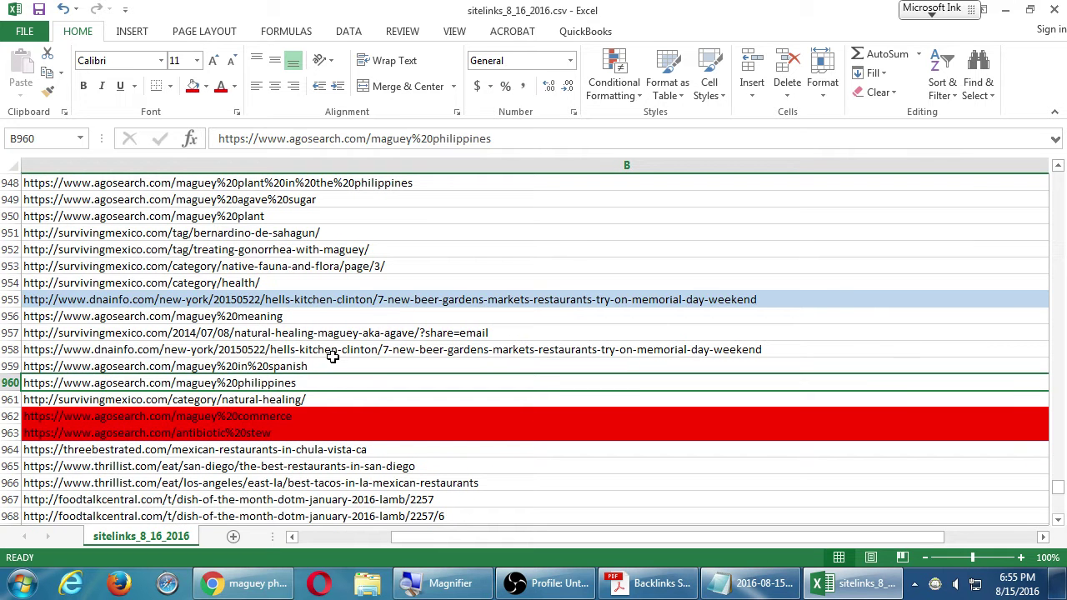
Step: Copy the assets5.thrillist.com nose-to-tail-dining-in-san-diego URL from cell B975 and load it in Chrome in place of the agosearch.com page
left_click(213, 451)
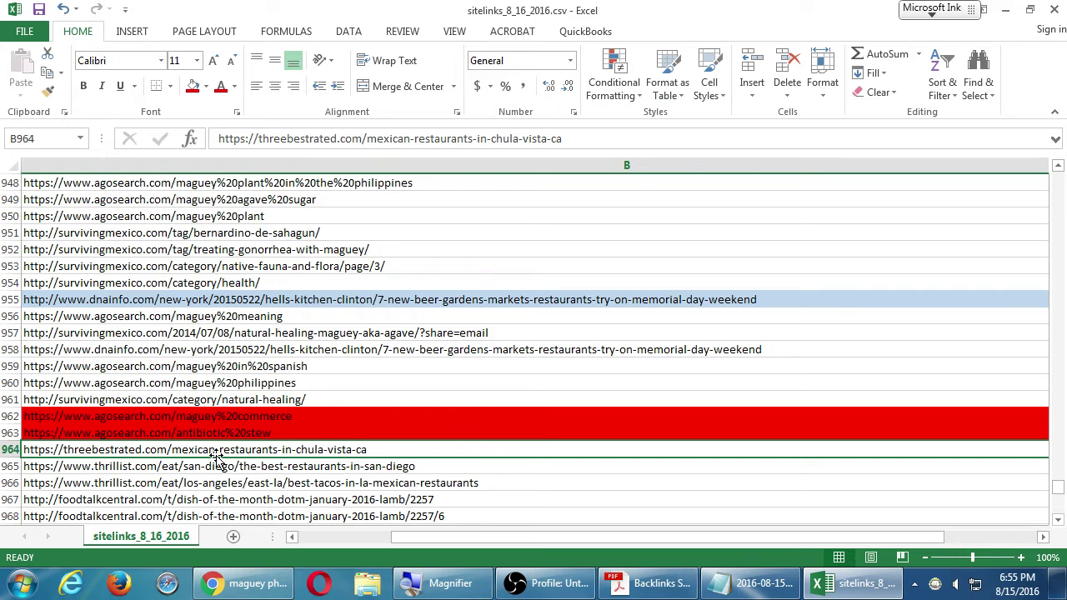
scroll(512, 439, "down", 5)
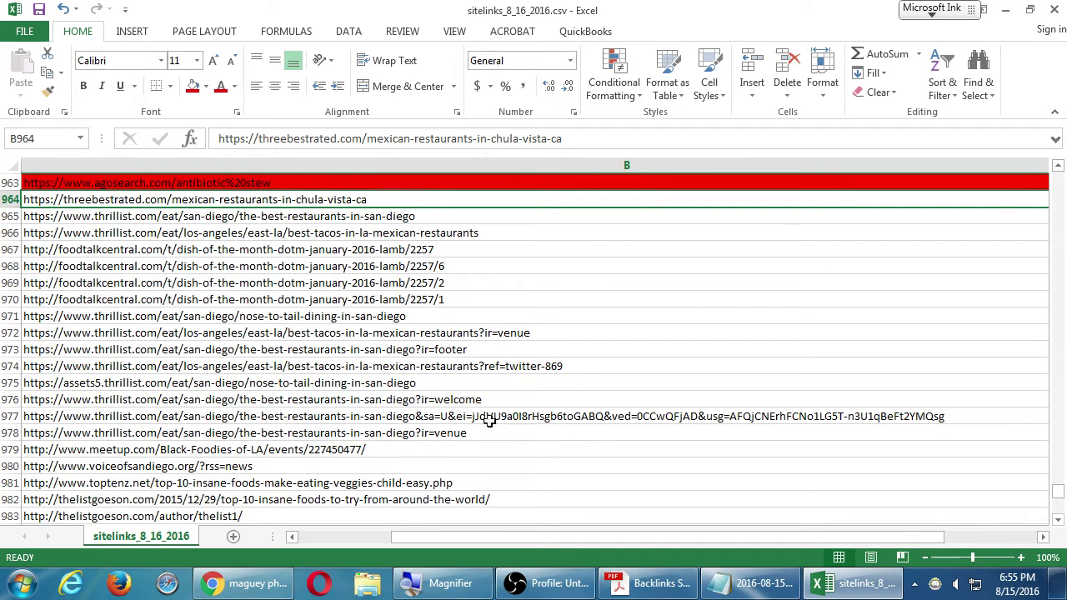
left_click(379, 386)
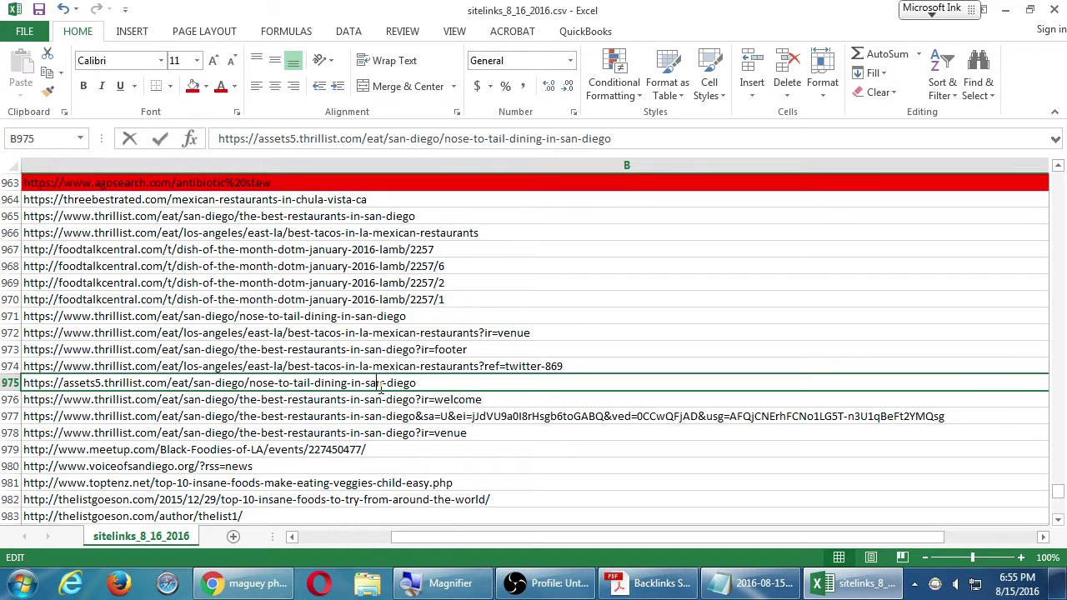
double_click(379, 386)
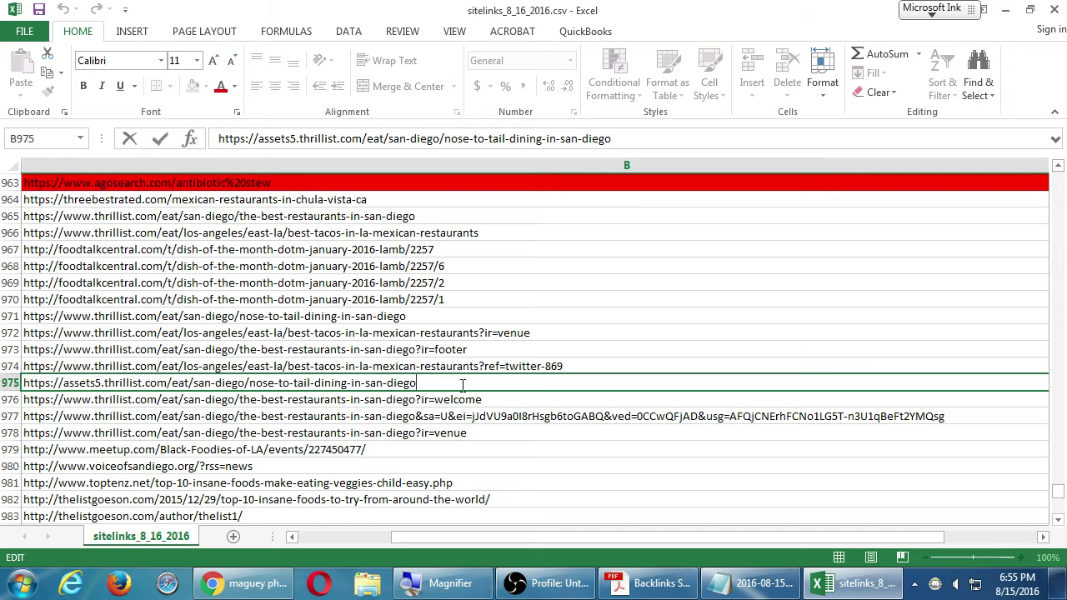
left_click_drag(429, 385, 23, 383)
key("ctrl+c")
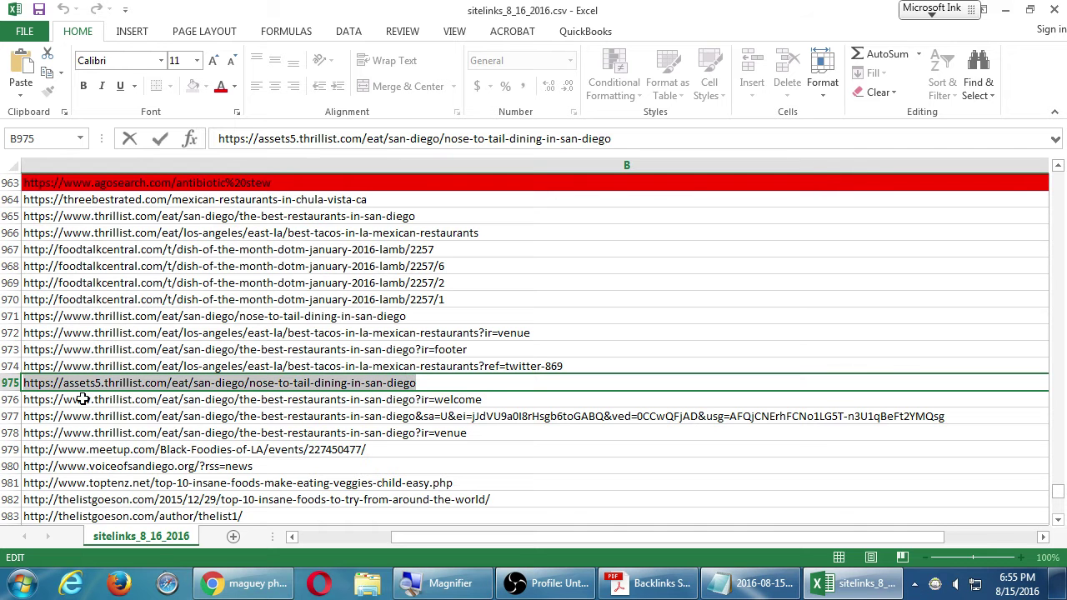
left_click(223, 588)
right_click(354, 30)
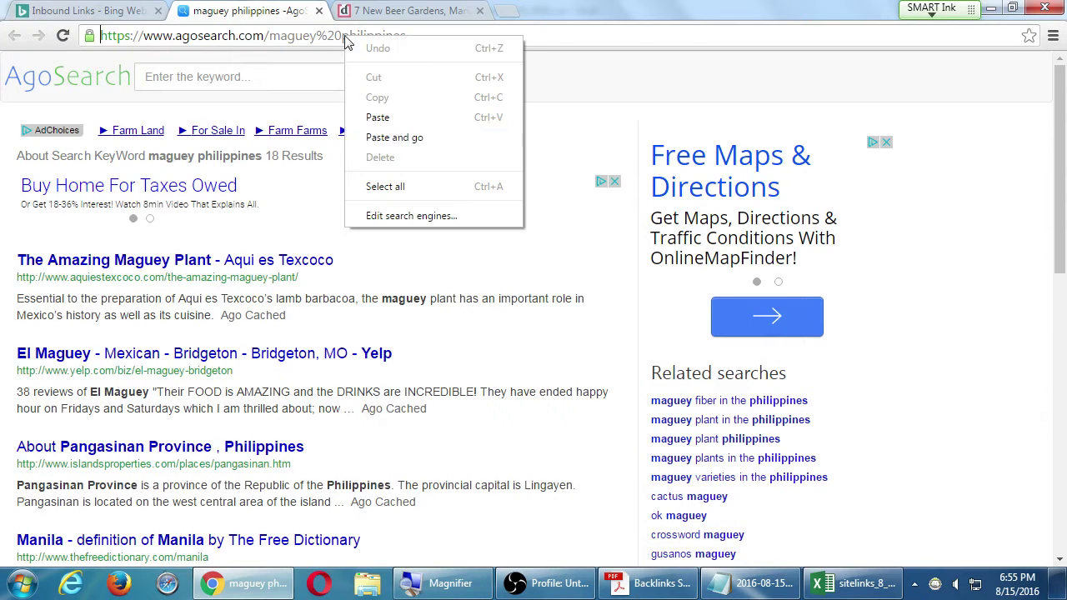
left_click(404, 136)
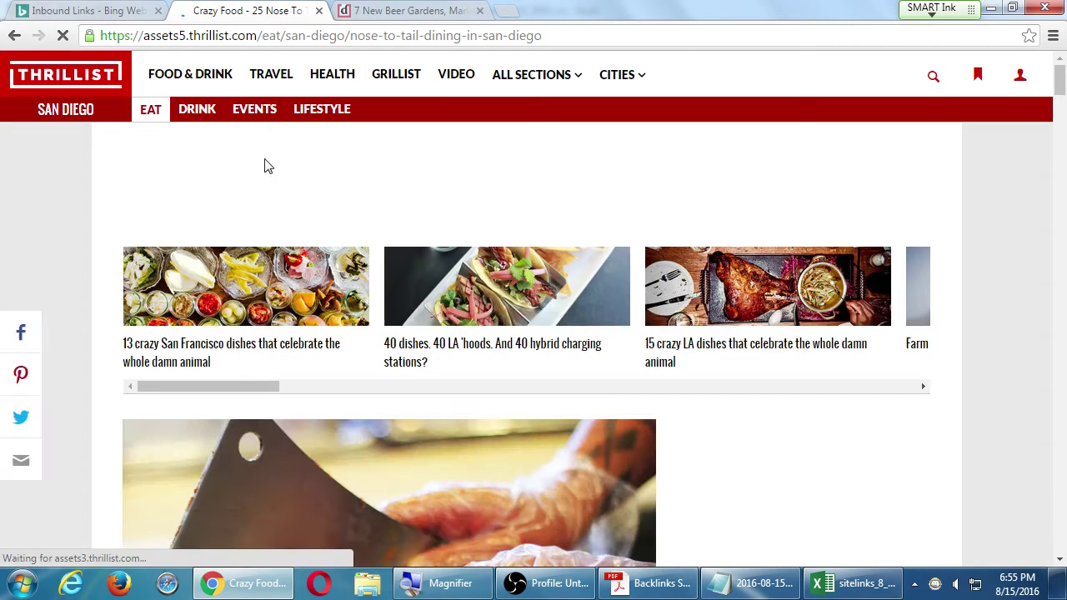
Step: Review the Thrillist article's Aqui es Texcoco entries and return to the Bing inbound Link Details
mouse_move(531, 74)
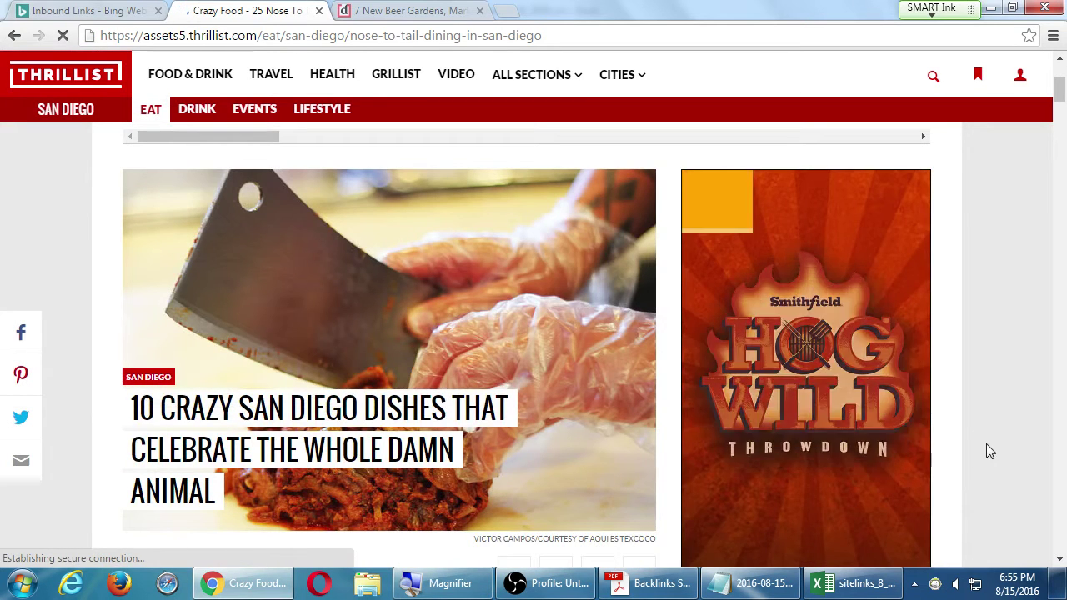
scroll(981, 424, "down", 6)
scroll(982, 423, "down", 6)
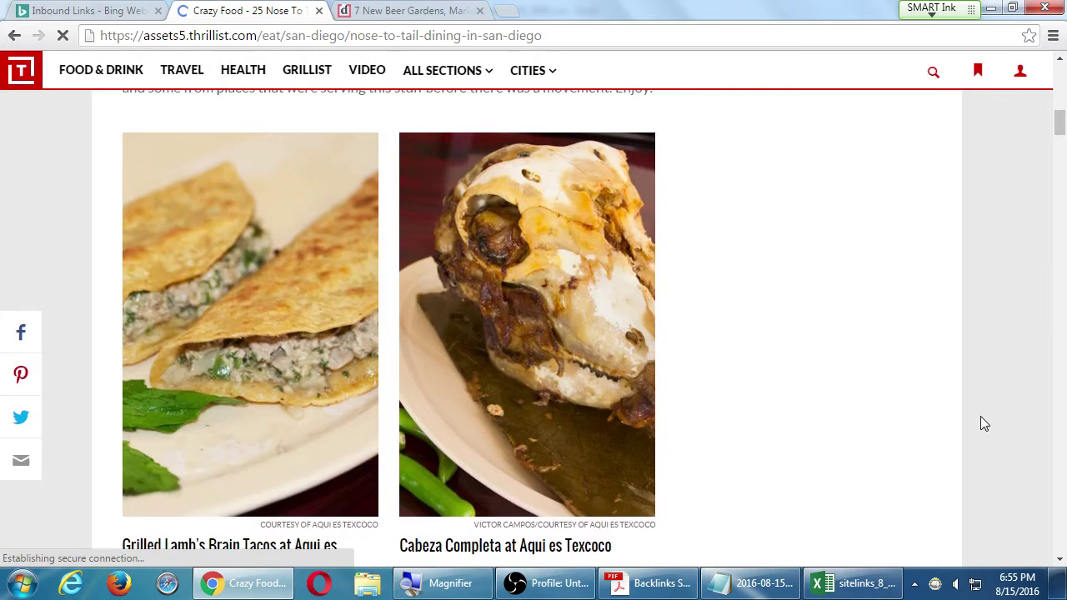
scroll(980, 423, "down", 10)
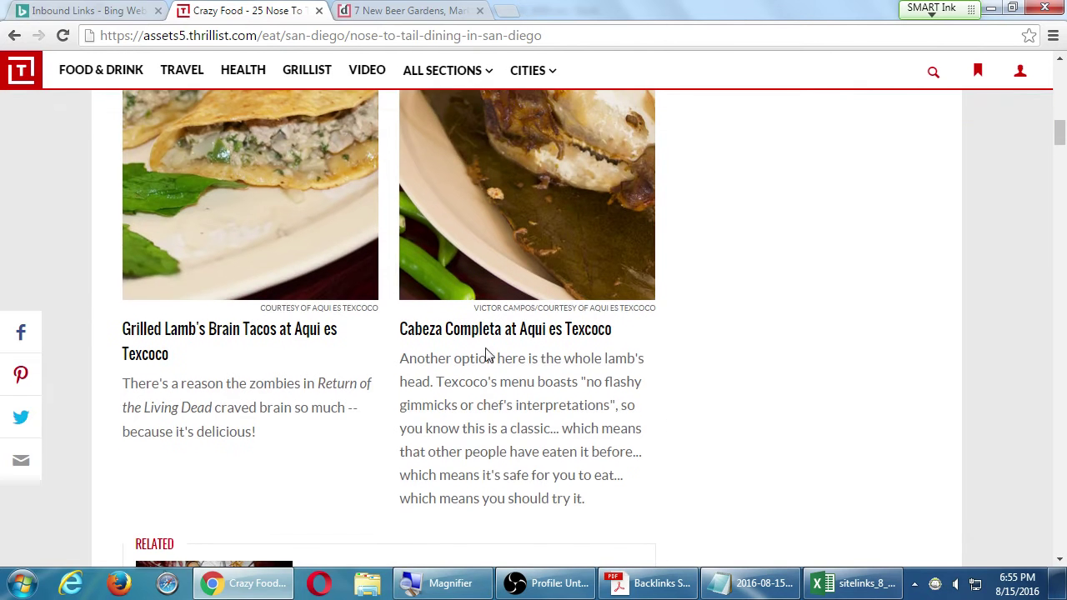
scroll(702, 417, "down", 2)
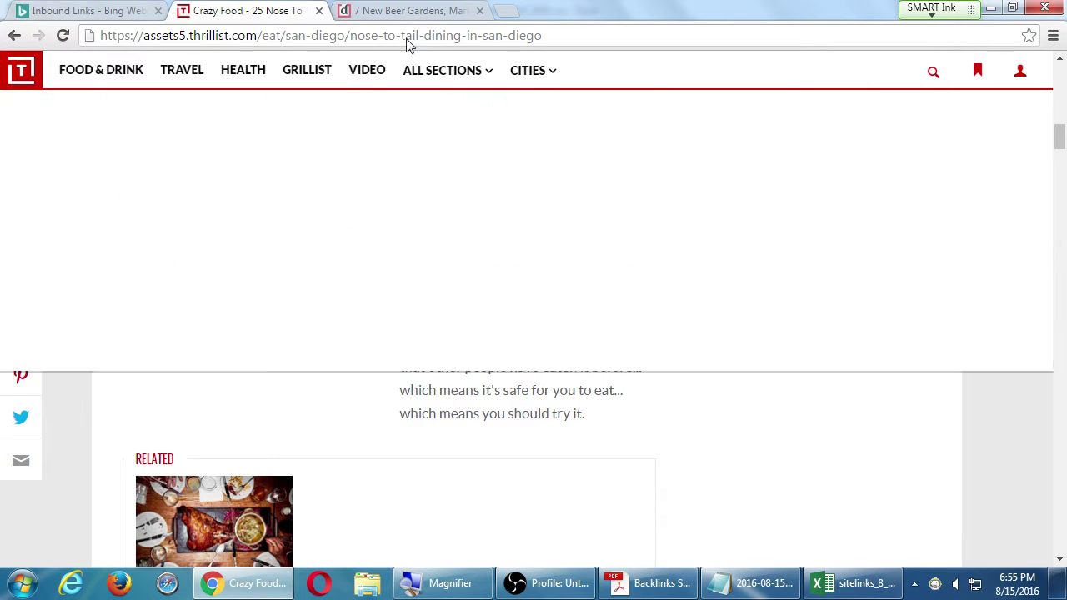
left_click(142, 11)
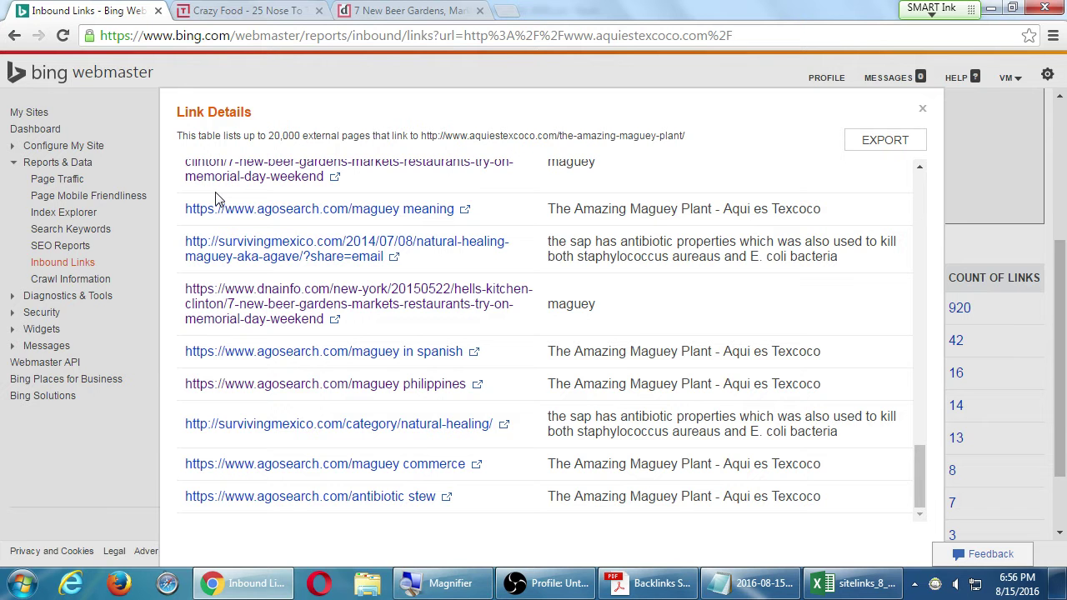
Step: Open twitter.com in a new browser tab and recheck the Aqui es Texcoco entries in the Thrillist article
left_click(507, 13)
type("twitt")
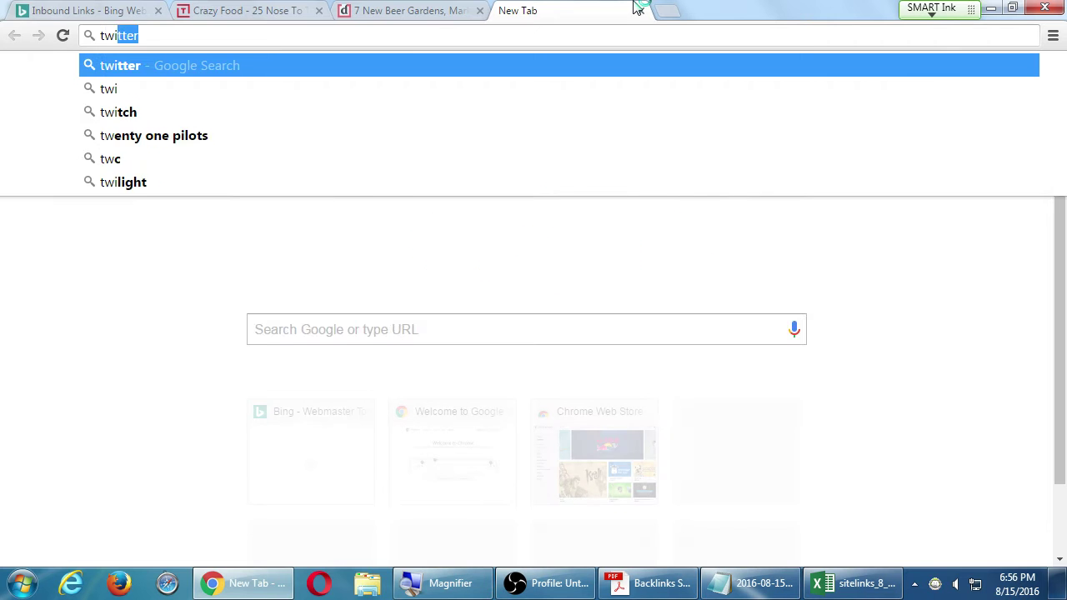
type("er.com")
key("Return")
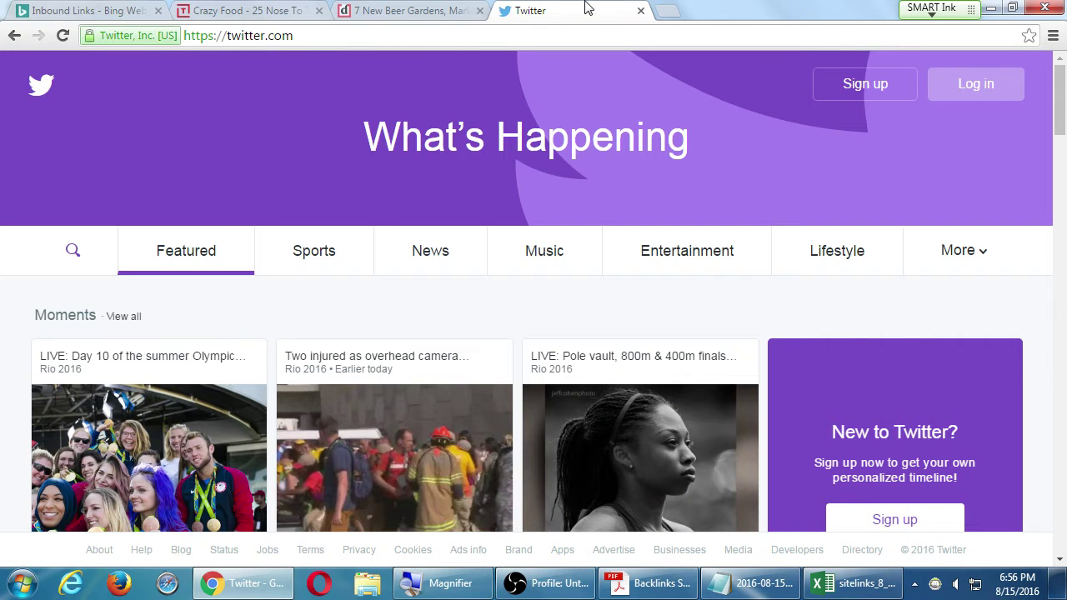
left_click(370, 13)
left_click(259, 15)
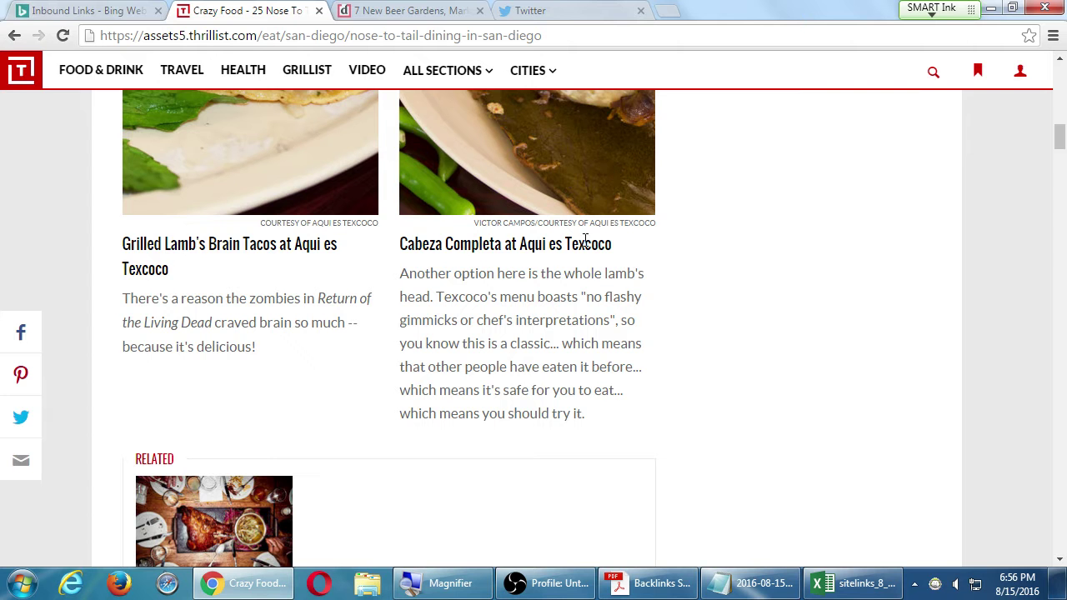
left_click(521, 10)
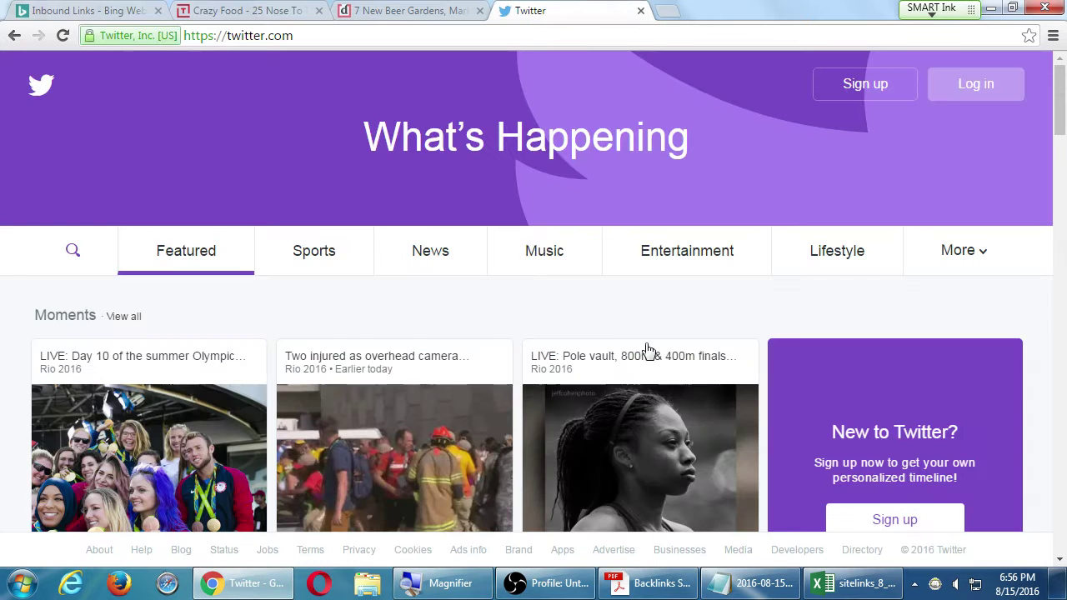
Step: Try to open the restaurant's Twitter profile directly at twitter.com/aquiestexcoco
left_click(401, 34)
left_click(401, 34)
type("/aqui")
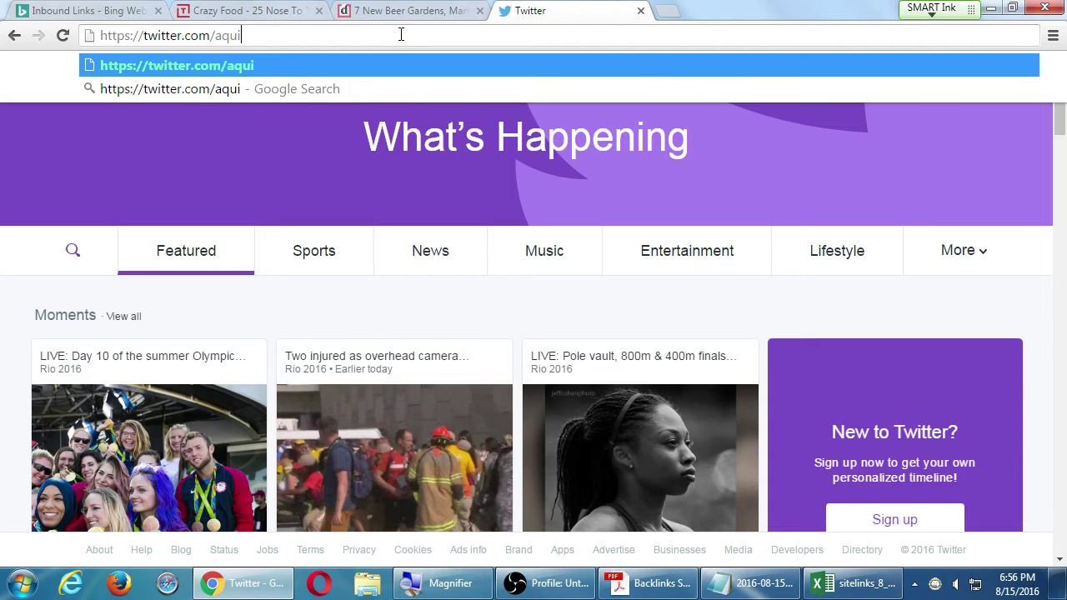
type("estexcoco")
key("Return")
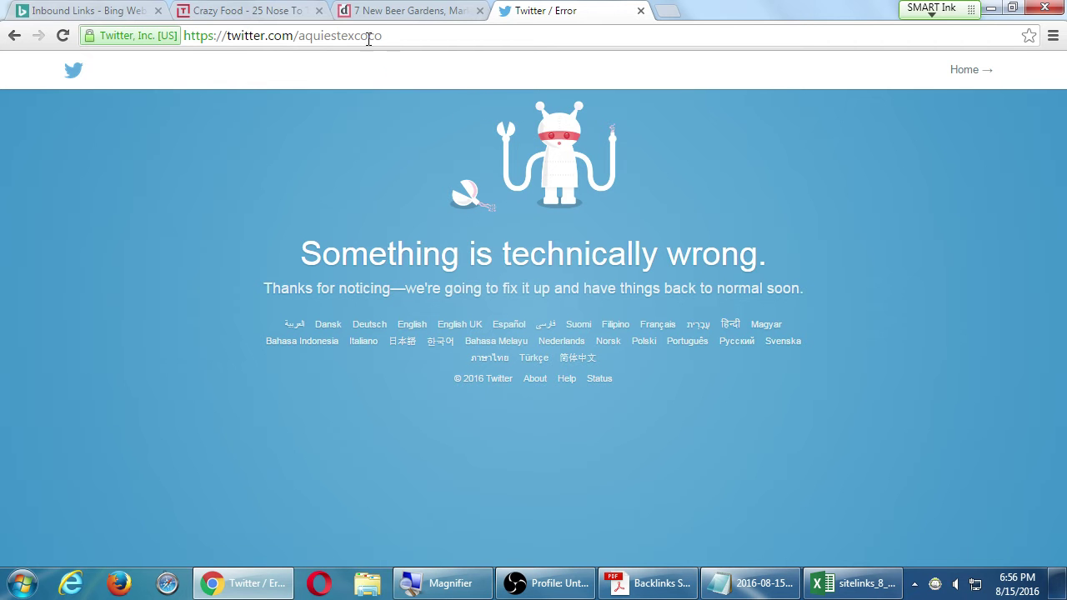
double_click(368, 37)
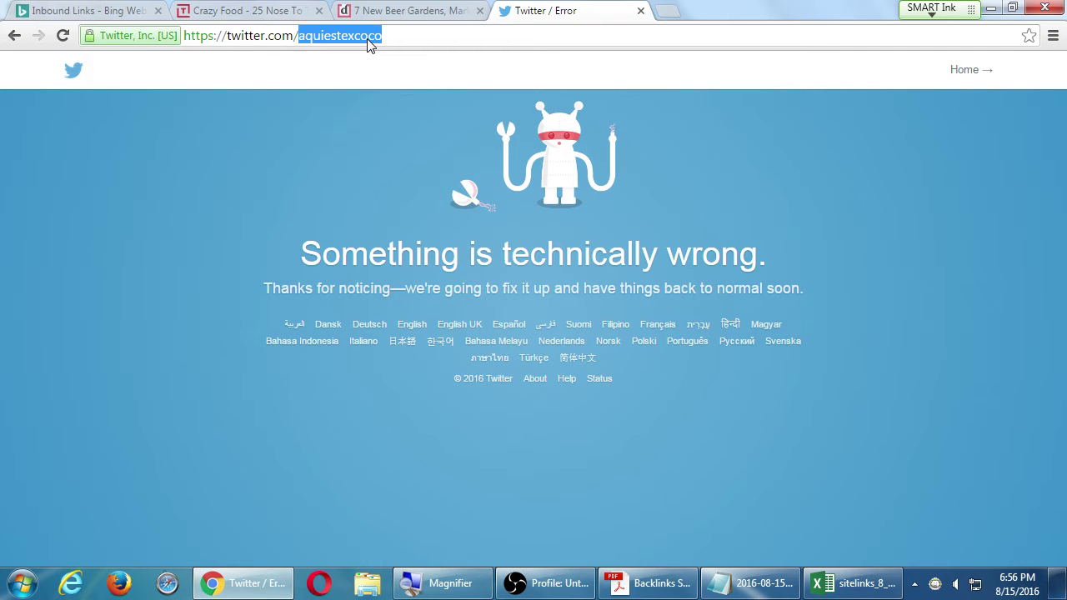
type("aquiestexcoco")
key("Return")
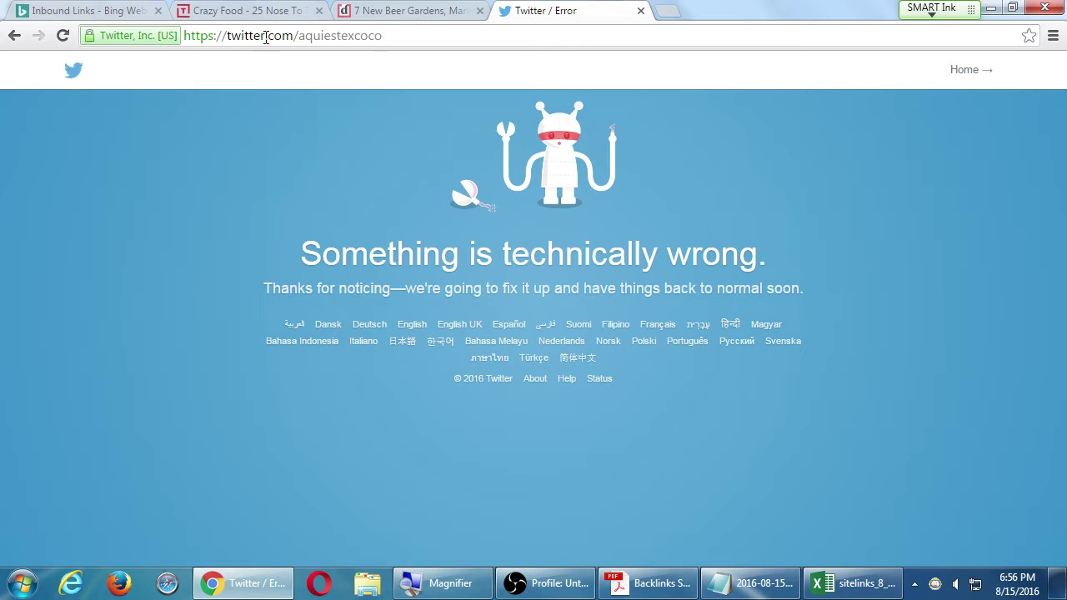
left_click(13, 36)
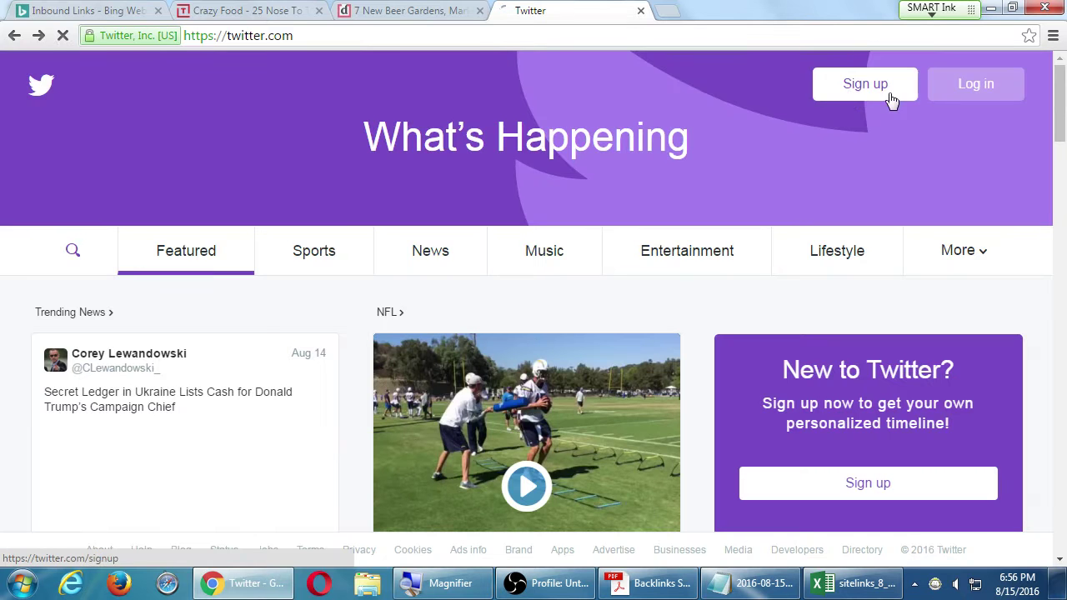
left_click(98, 260)
type("aqu")
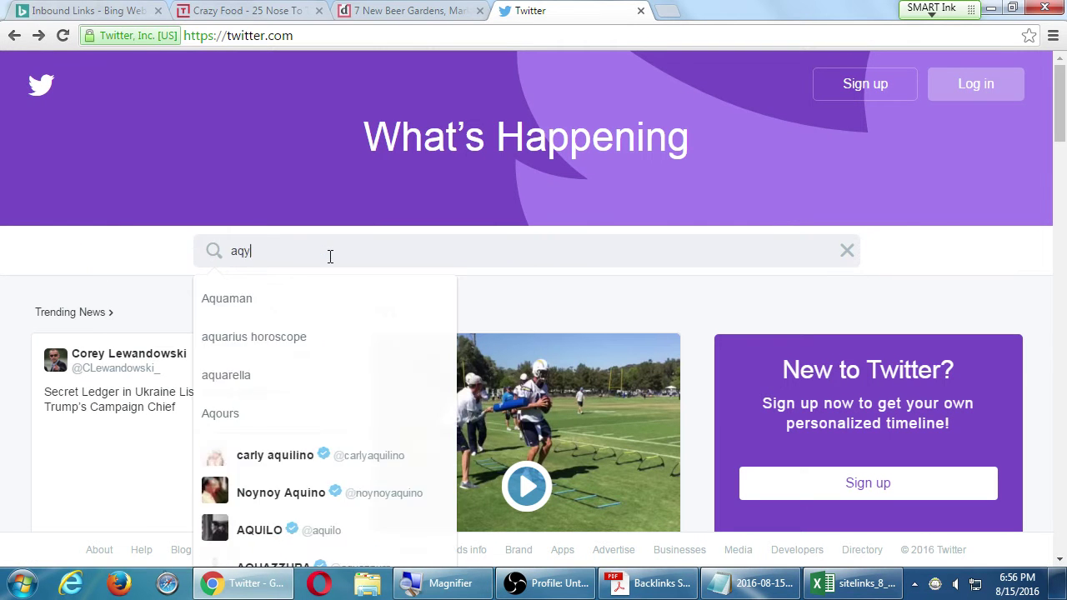
type("yu")
key("BackSpace")
key("BackSpace")
type("ui es texcoco")
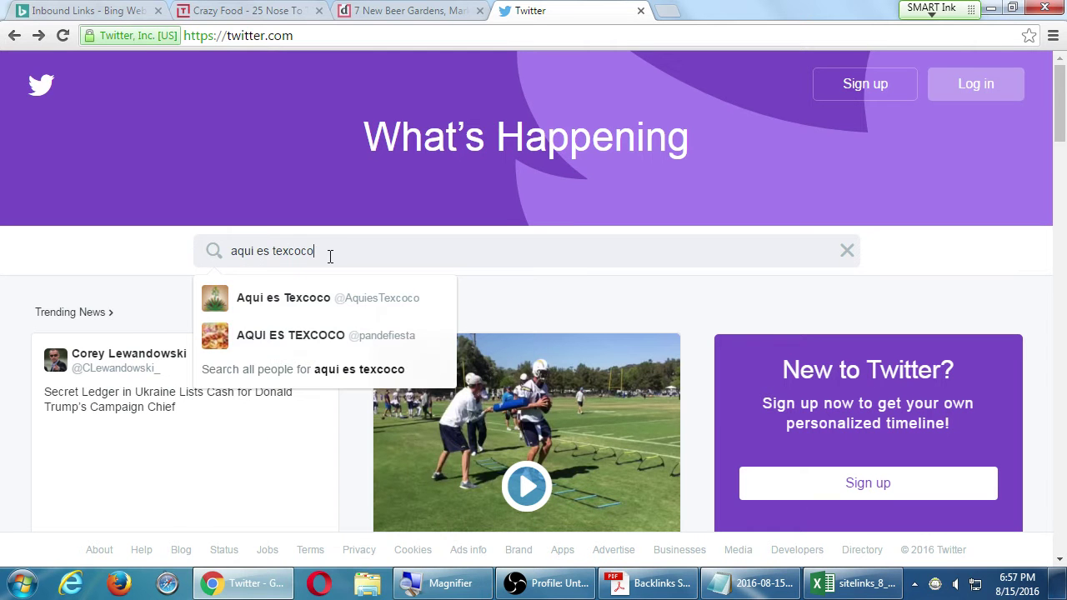
key("Down")
key("Return")
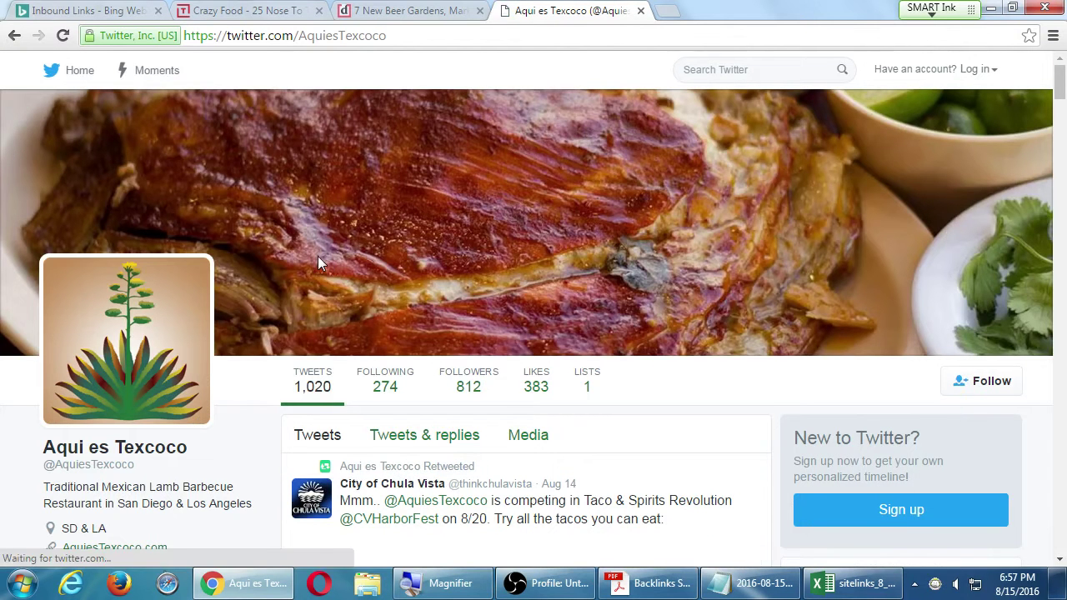
scroll(553, 464, "down", 2)
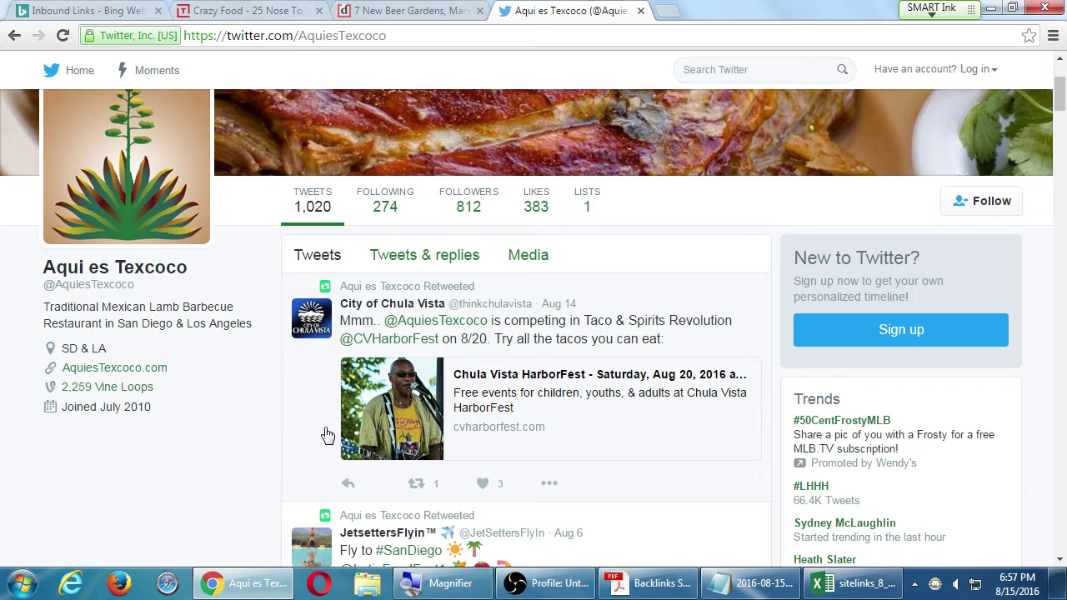
scroll(327, 435, "down", 3)
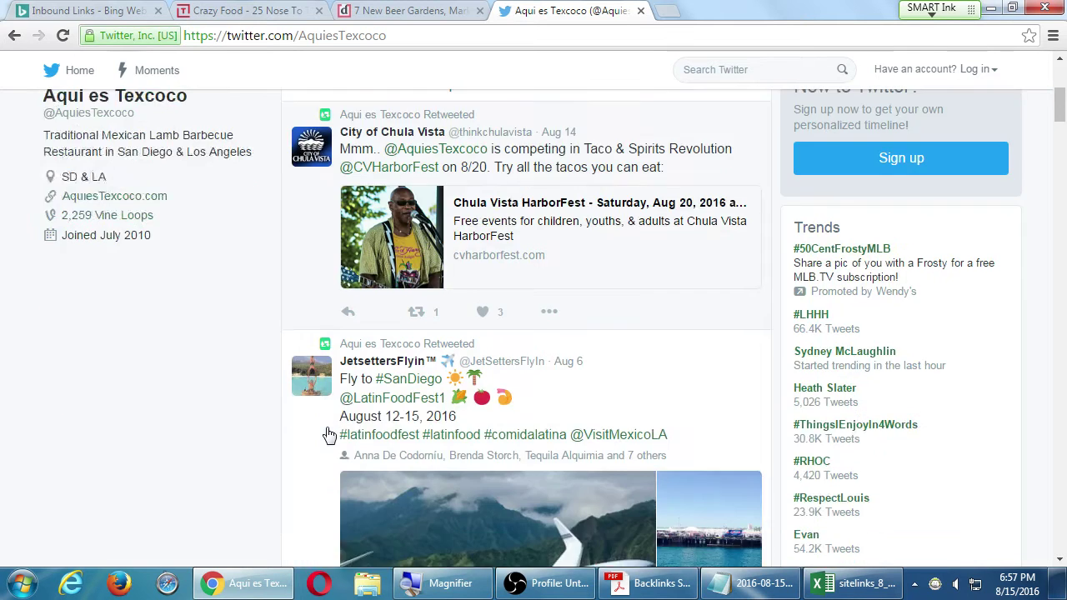
Step: Read through more of the Aqui es Texcoco tweets and retweets from August back to late July
mouse_move(321, 256)
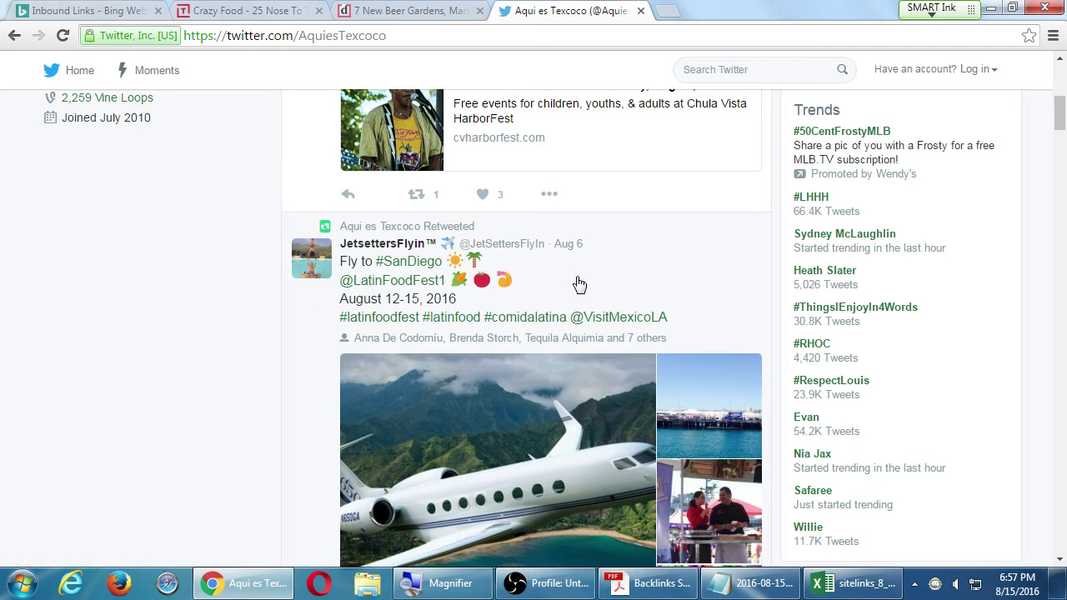
scroll(575, 286, "down", 2)
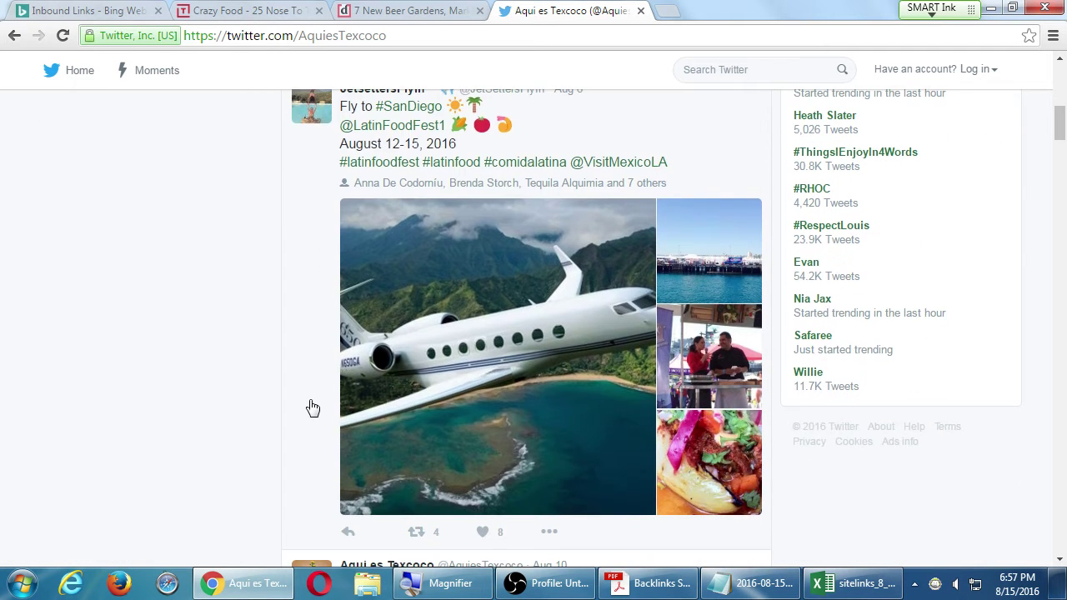
scroll(312, 408, "down", 1)
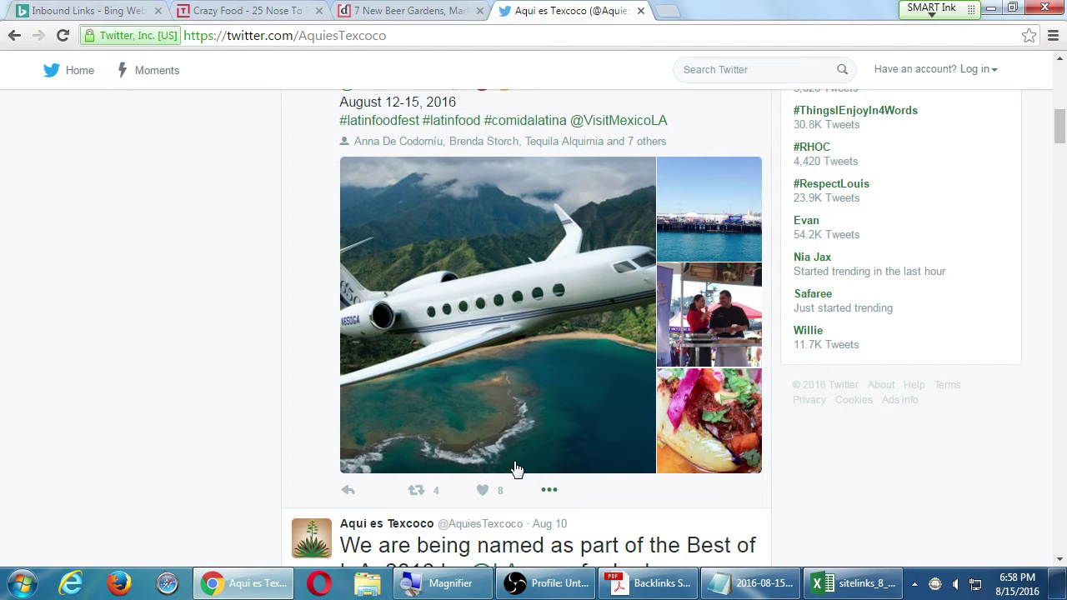
scroll(568, 497, "down", 4)
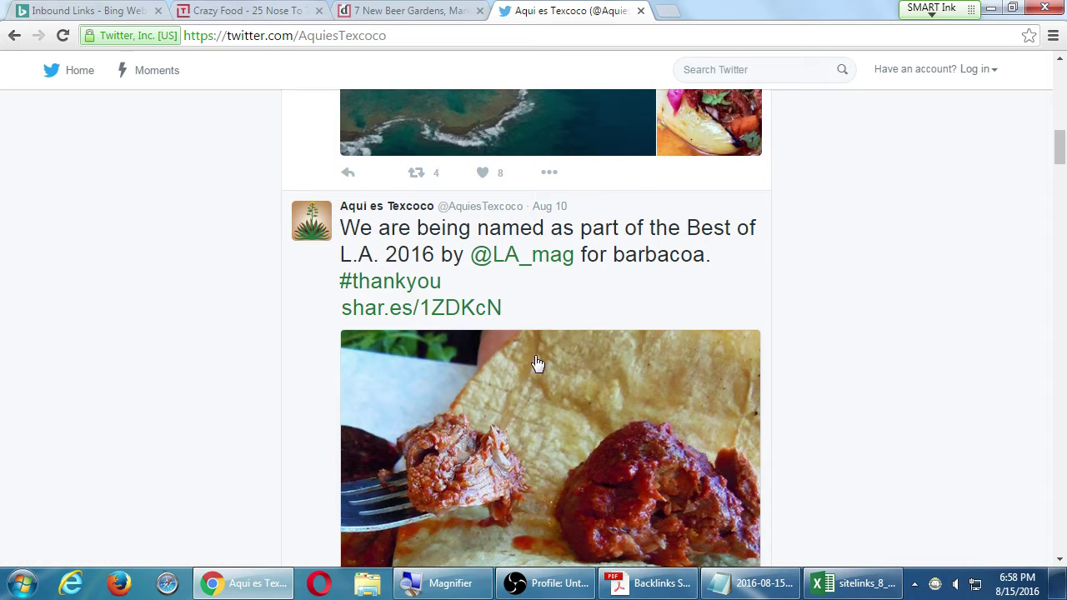
scroll(512, 284, "down", 1)
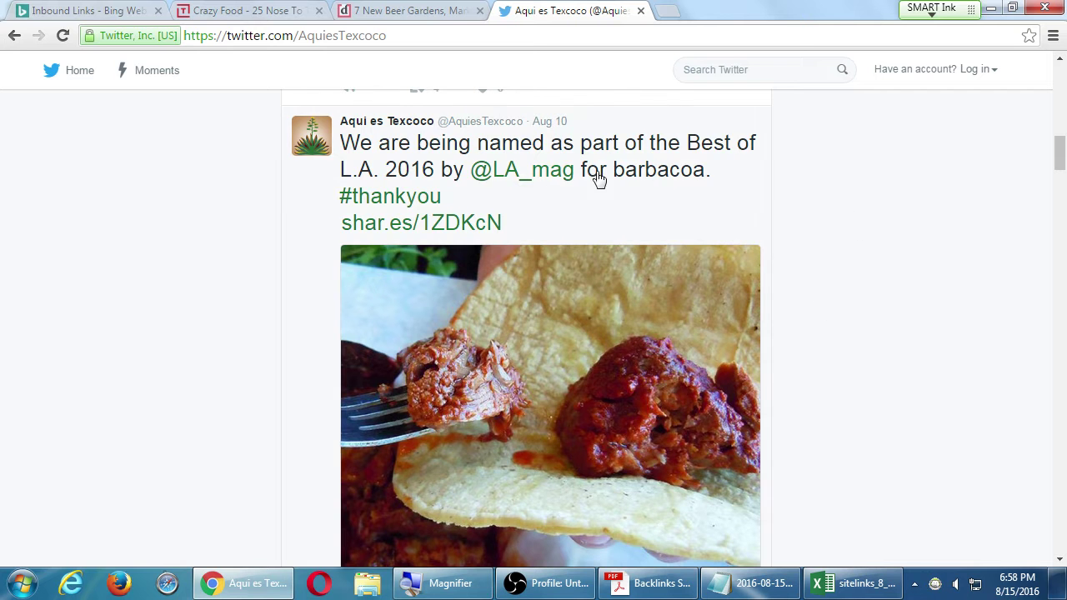
scroll(908, 362, "down", 3)
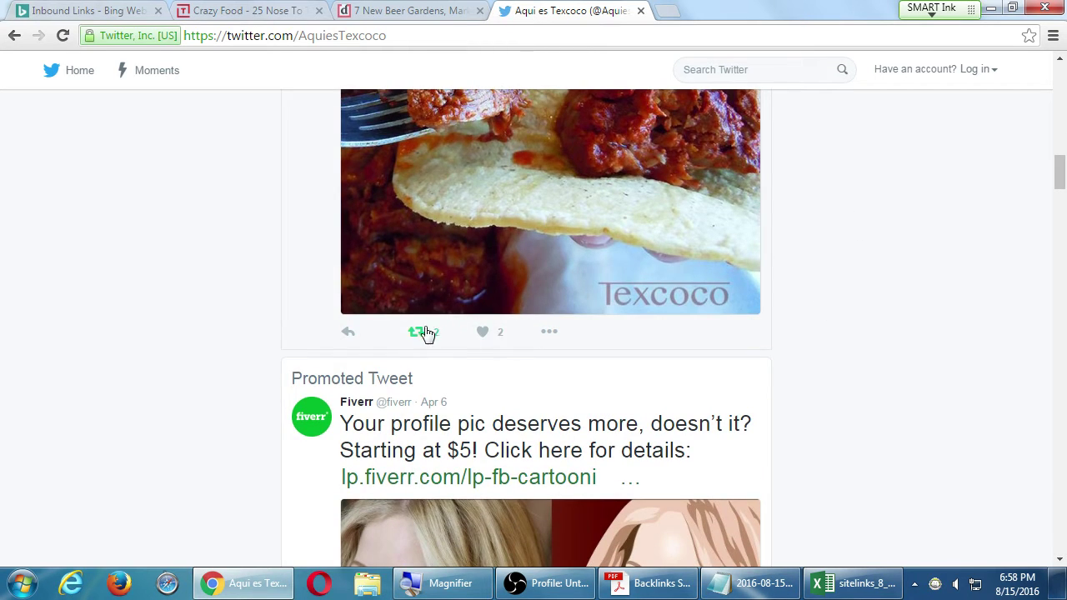
scroll(623, 352, "down", 6)
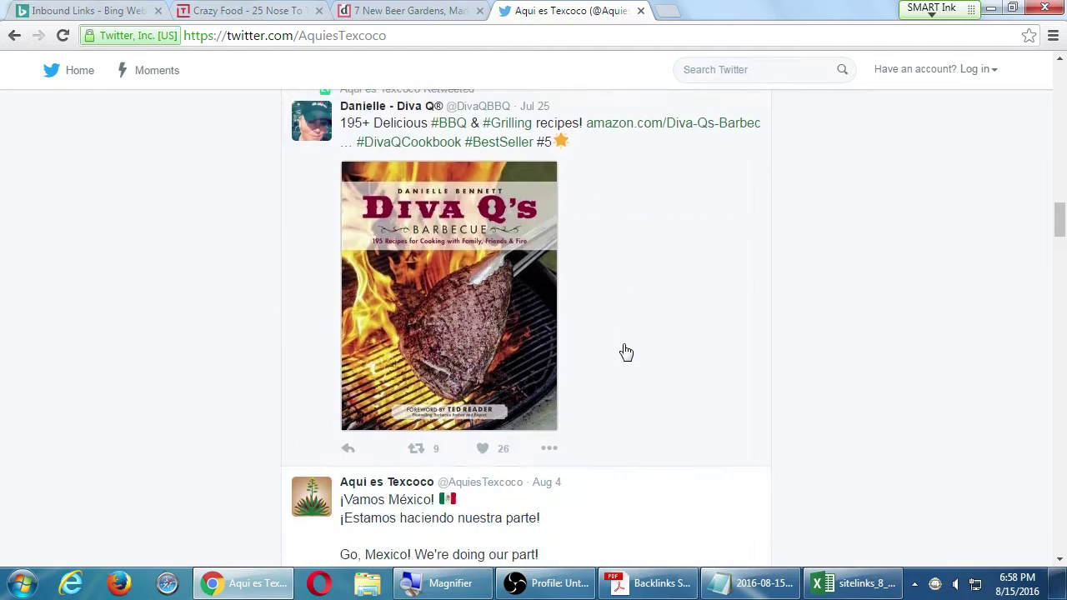
scroll(626, 351, "down", 4)
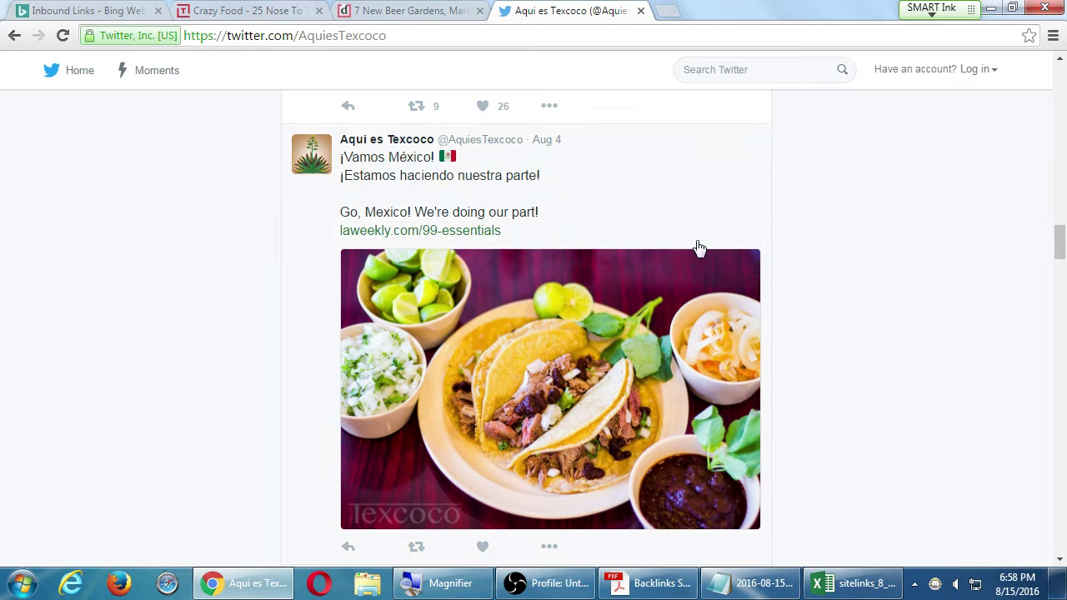
scroll(763, 261, "down", 3)
scroll(764, 261, "down", 6)
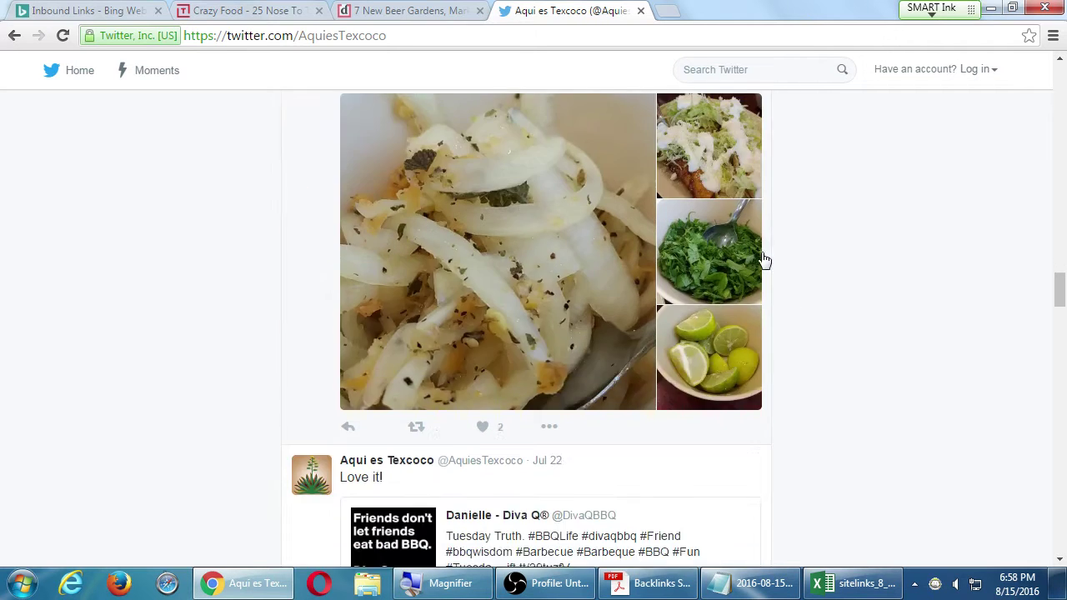
Step: Switch to the Excel backlink sheet, bring column A back into view and narrow it so it shows beside column B
left_click(992, 10)
left_click(140, 285)
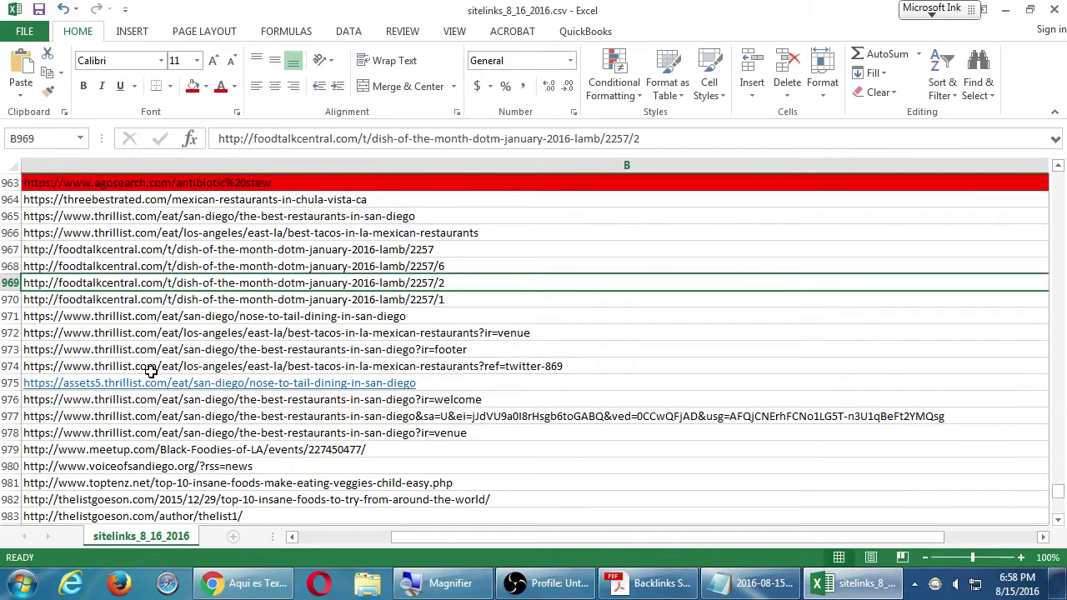
left_click_drag(397, 539, 304, 539)
left_click_drag(437, 165, 212, 175)
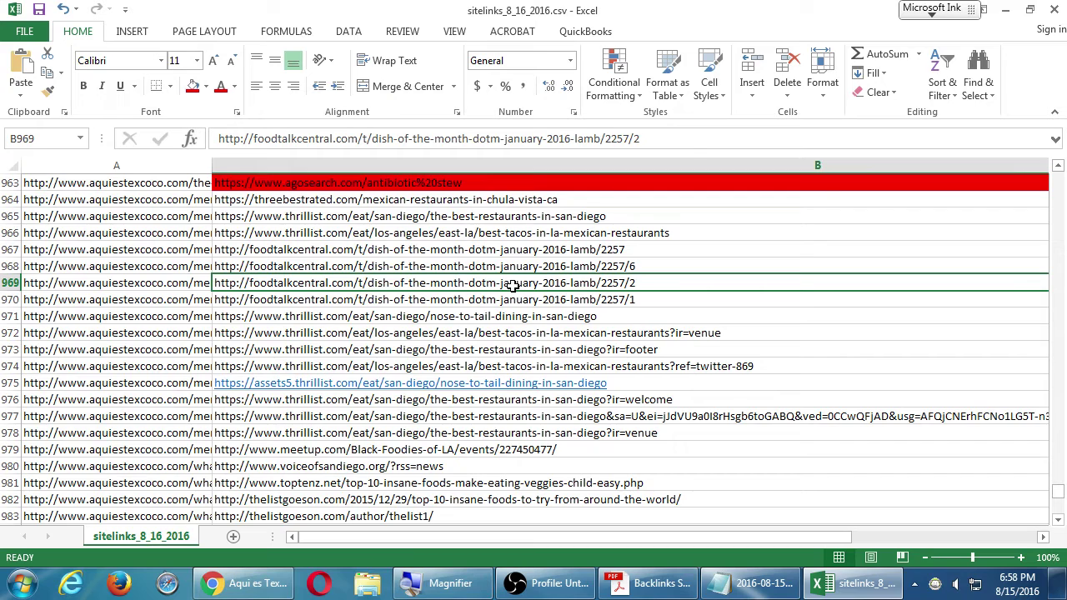
scroll(512, 285, "up", 20)
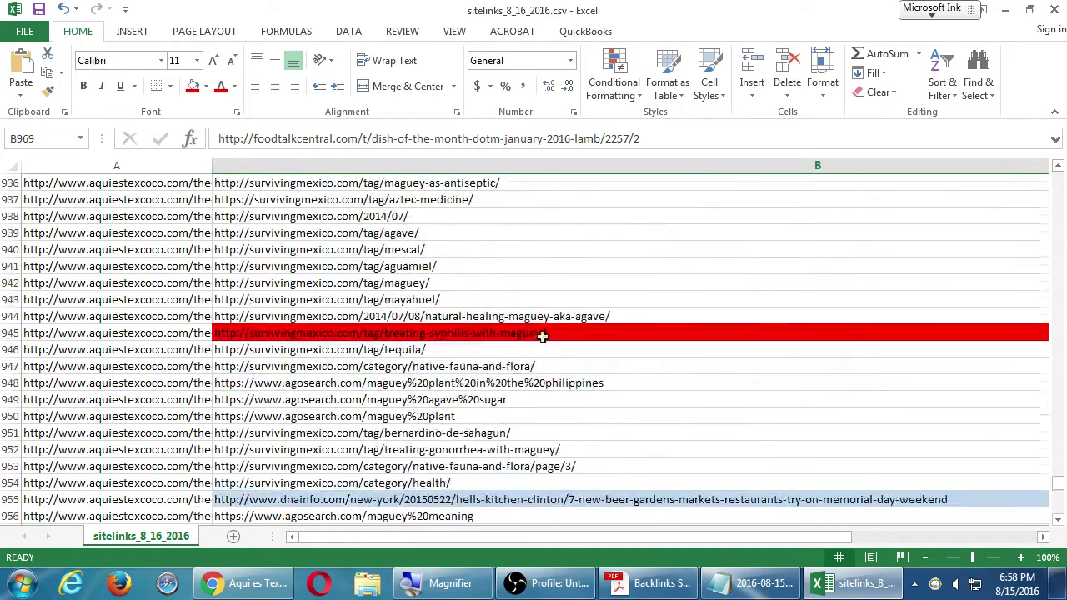
scroll(548, 326, "up", 18)
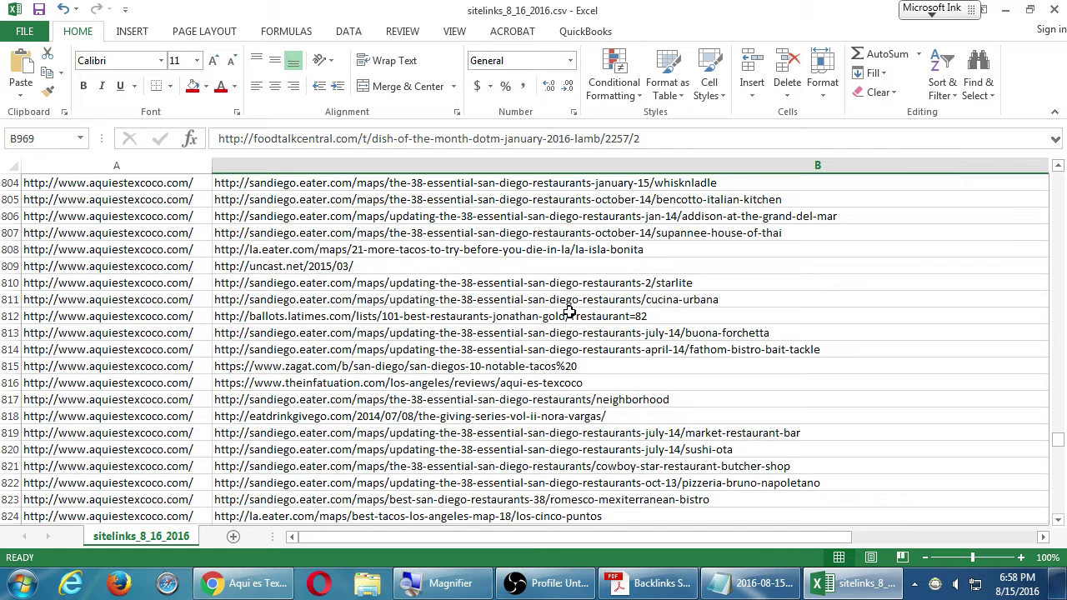
left_click(471, 249)
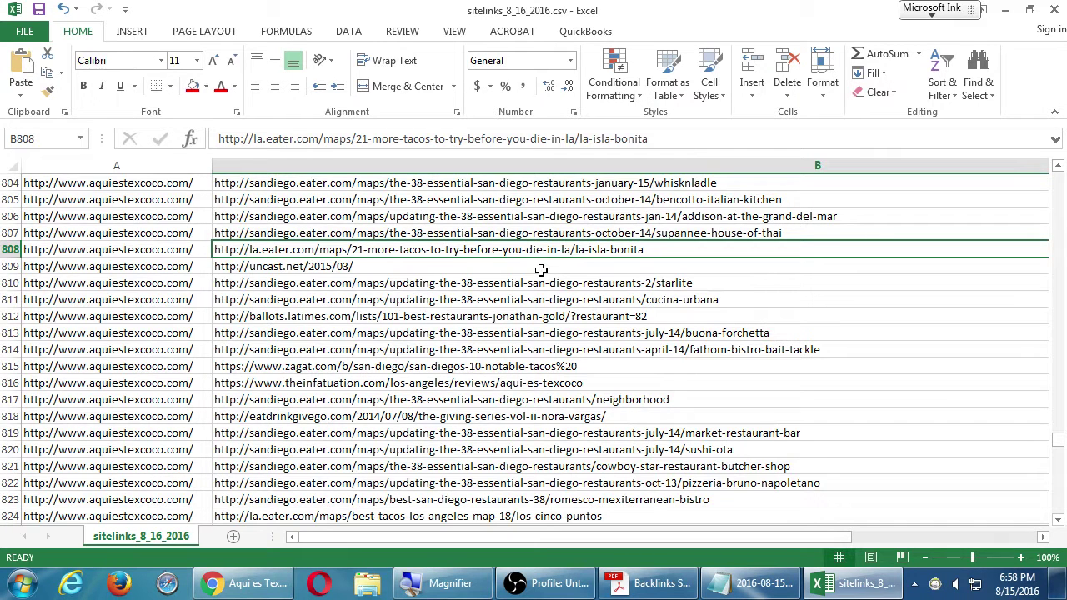
scroll(673, 364, "up", 17)
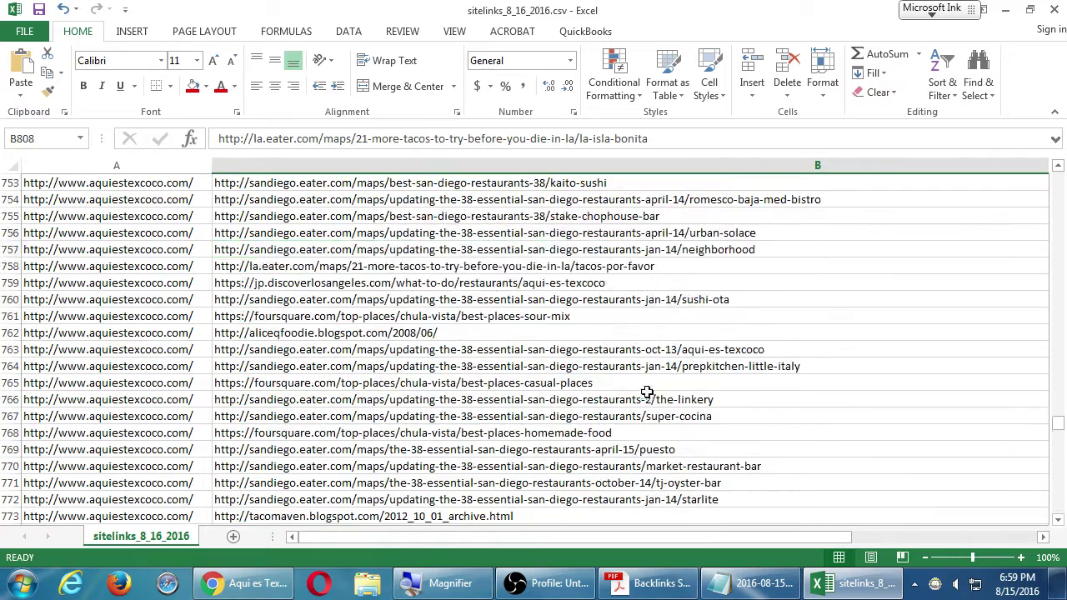
scroll(633, 334, "up", 20)
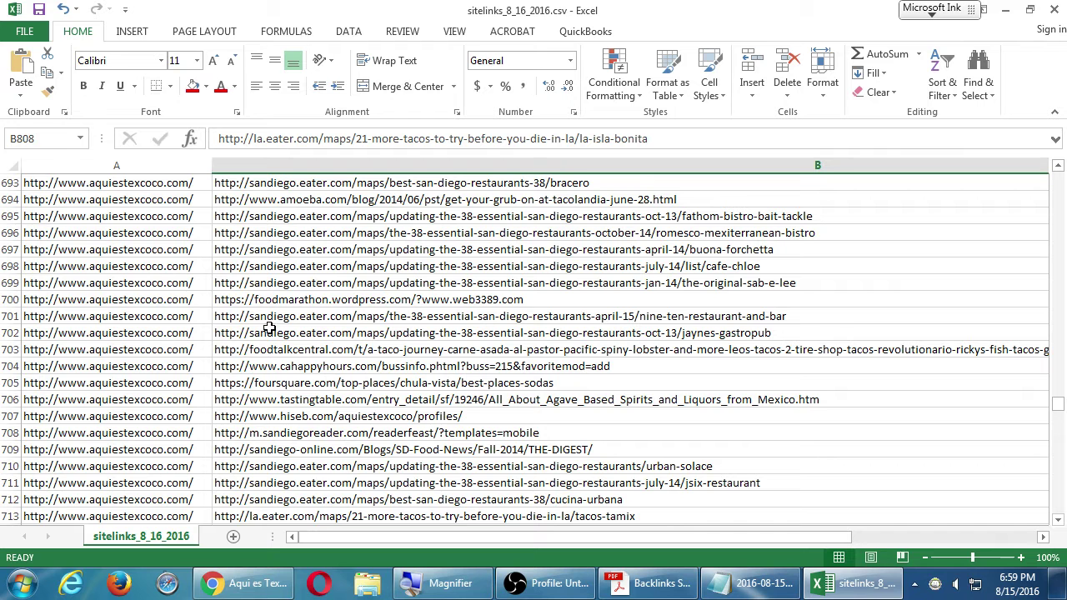
double_click(364, 382)
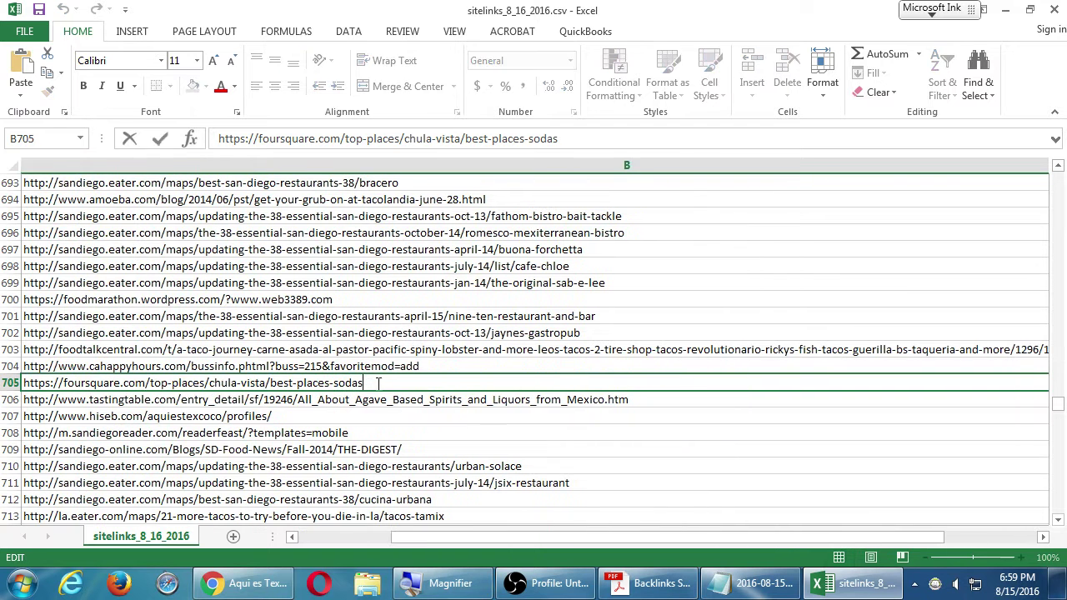
left_click_drag(365, 382, 4, 382)
key("ctrl+c")
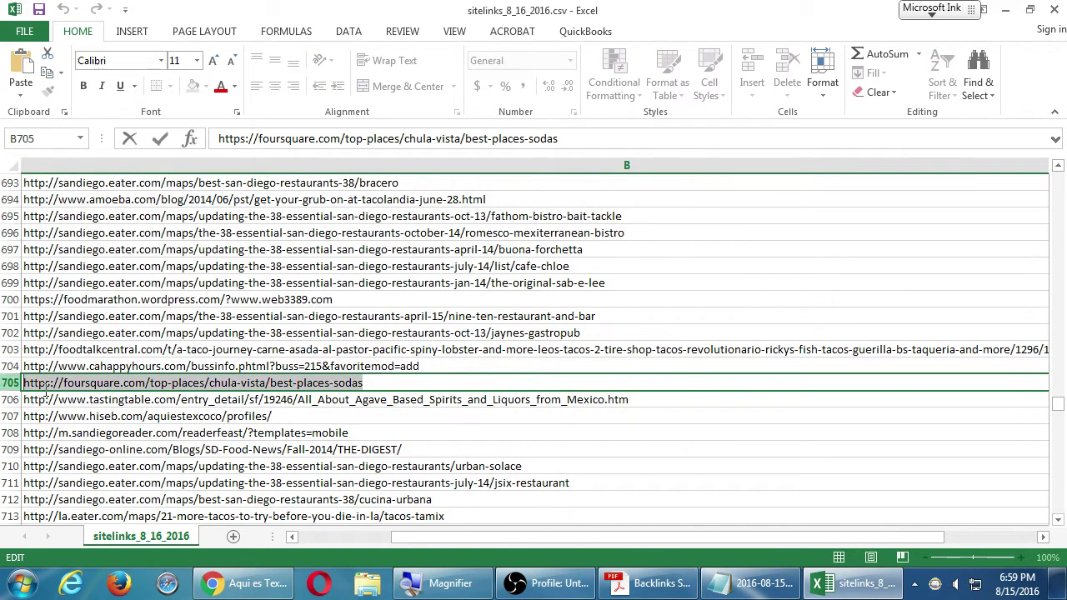
Step: Switch to Chrome and open the copied Foursquare URL in a new browser tab
left_click(243, 583)
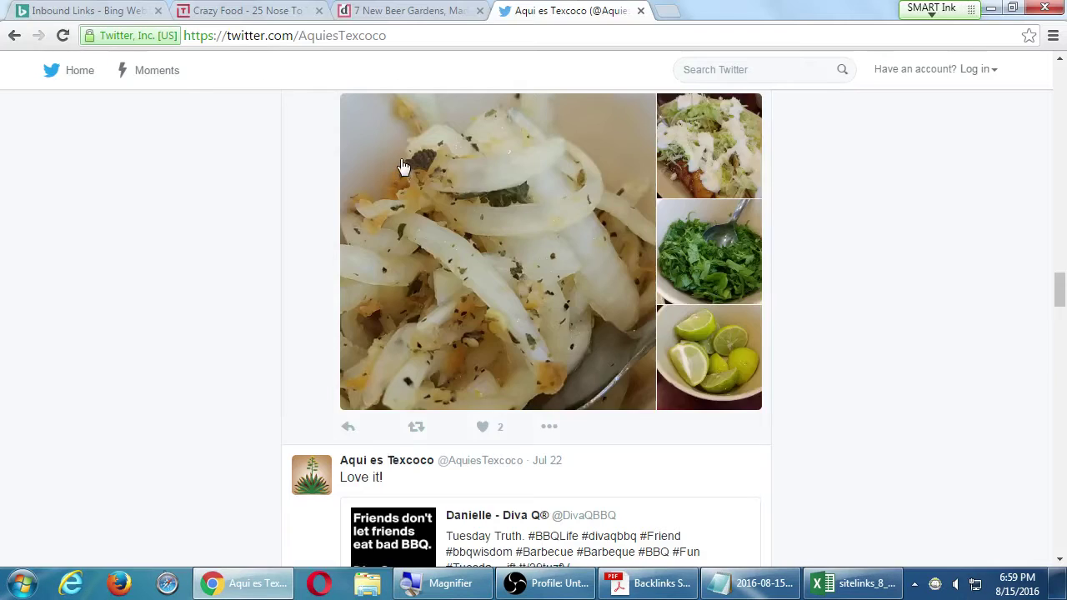
left_click(666, 11)
left_click(681, 139)
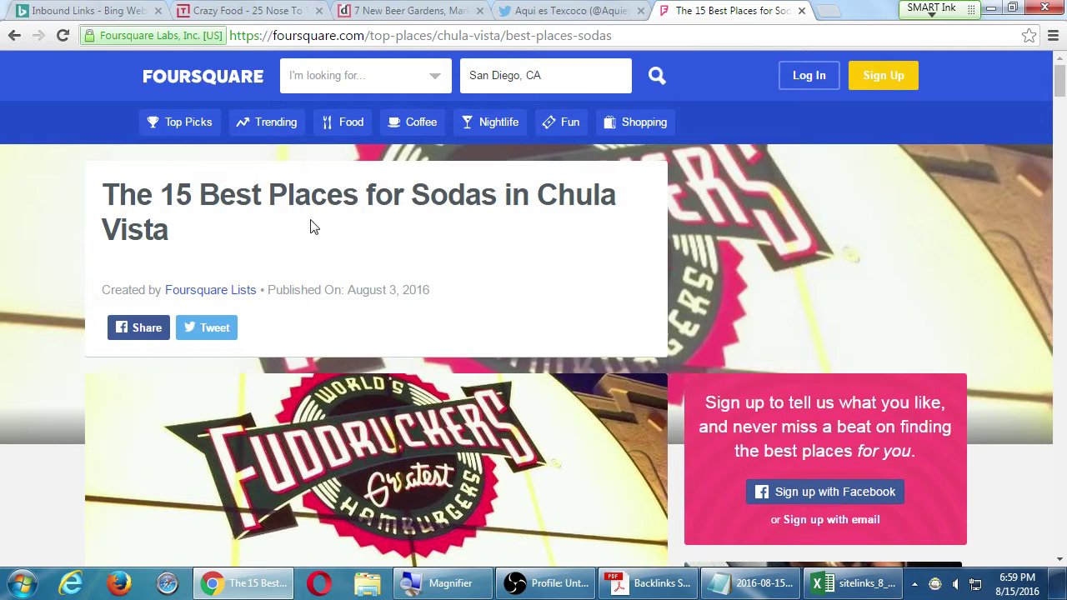
Step: Look through Foursquare's 15 best places for sodas in Chula Vista for the Aqui es Texcoco entry
scroll(405, 238, "down", 8)
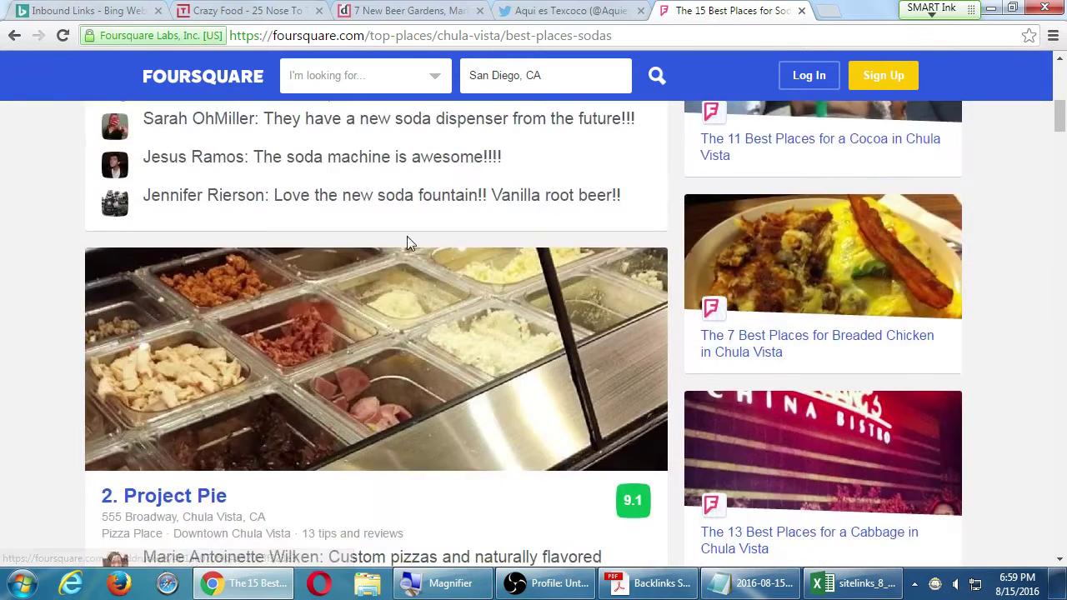
scroll(407, 240, "down", 4)
scroll(379, 318, "down", 6)
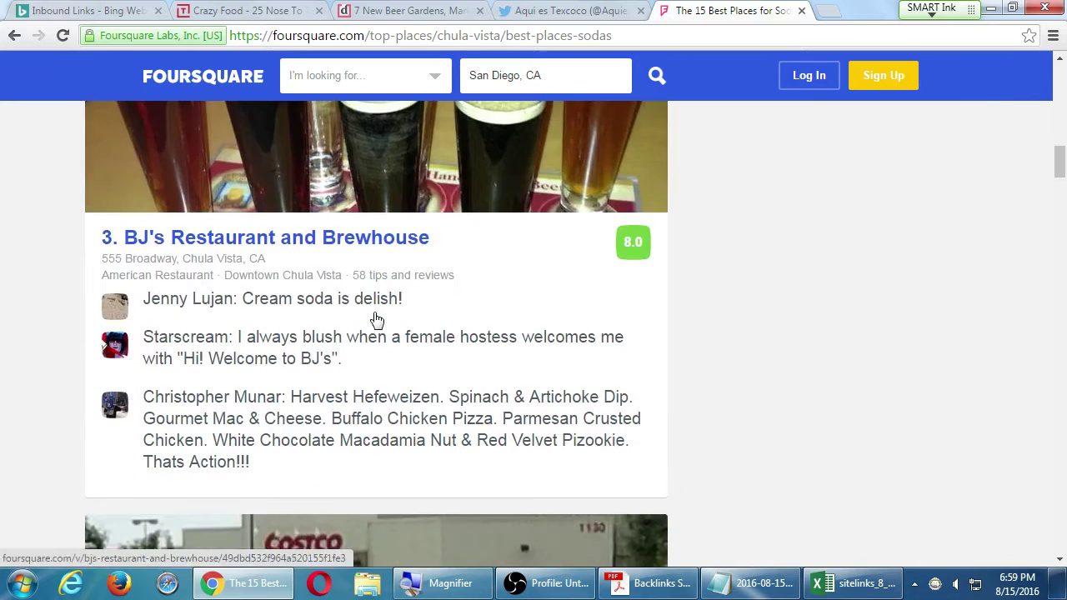
scroll(375, 319, "down", 7)
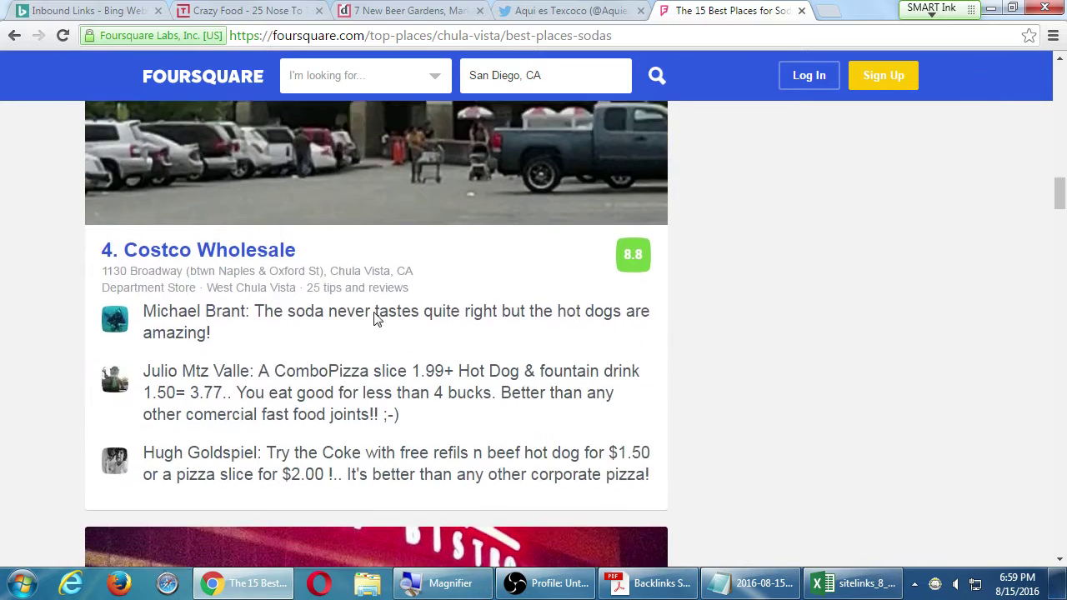
scroll(375, 317, "up", 1)
scroll(375, 317, "down", 7)
scroll(375, 313, "down", 6)
scroll(375, 312, "down", 9)
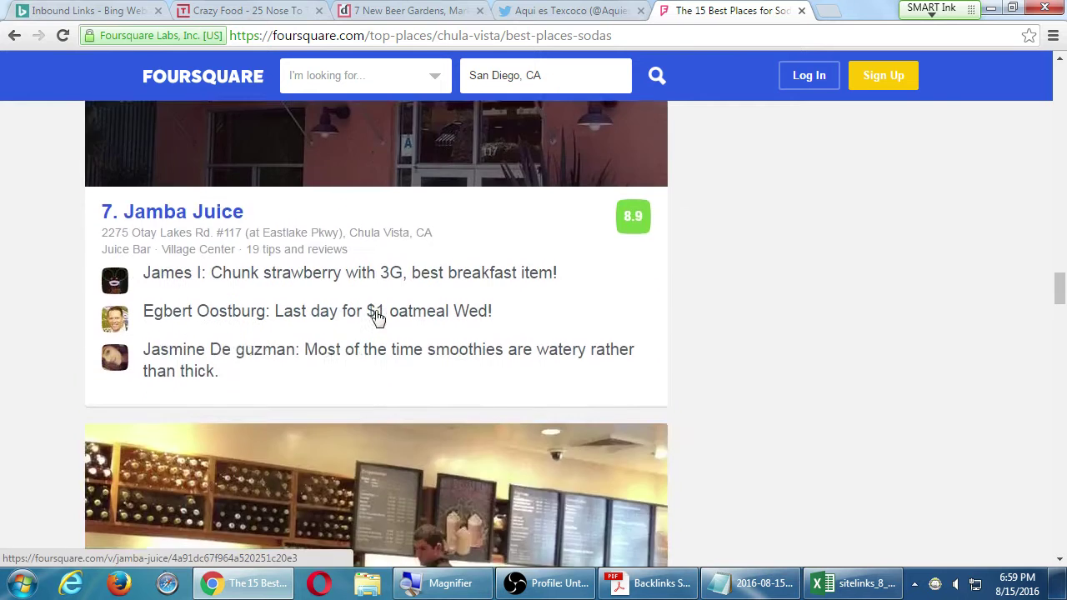
scroll(376, 312, "down", 5)
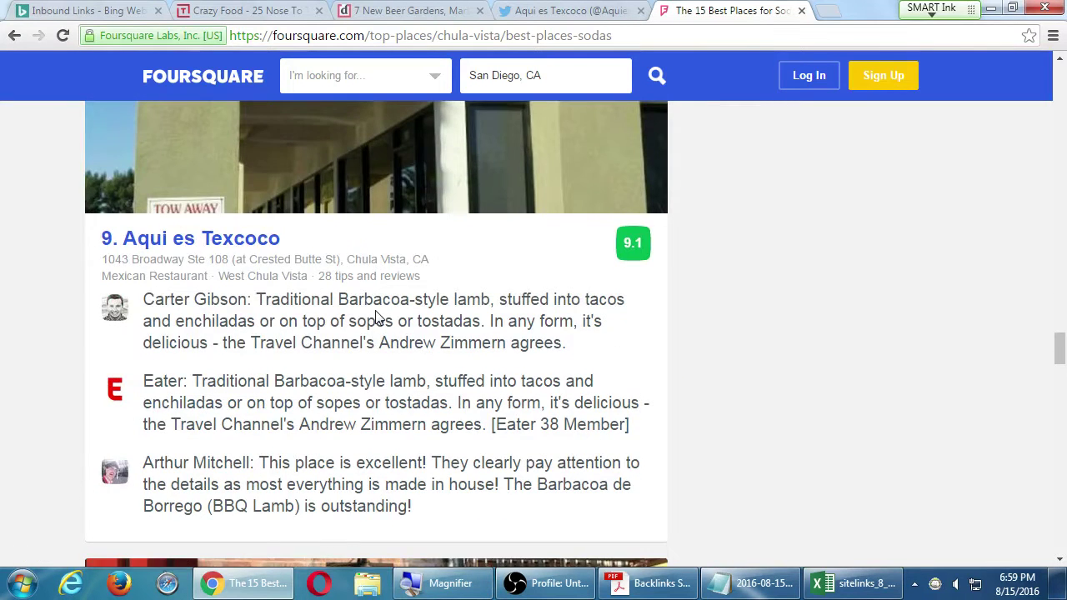
scroll(375, 316, "up", 1)
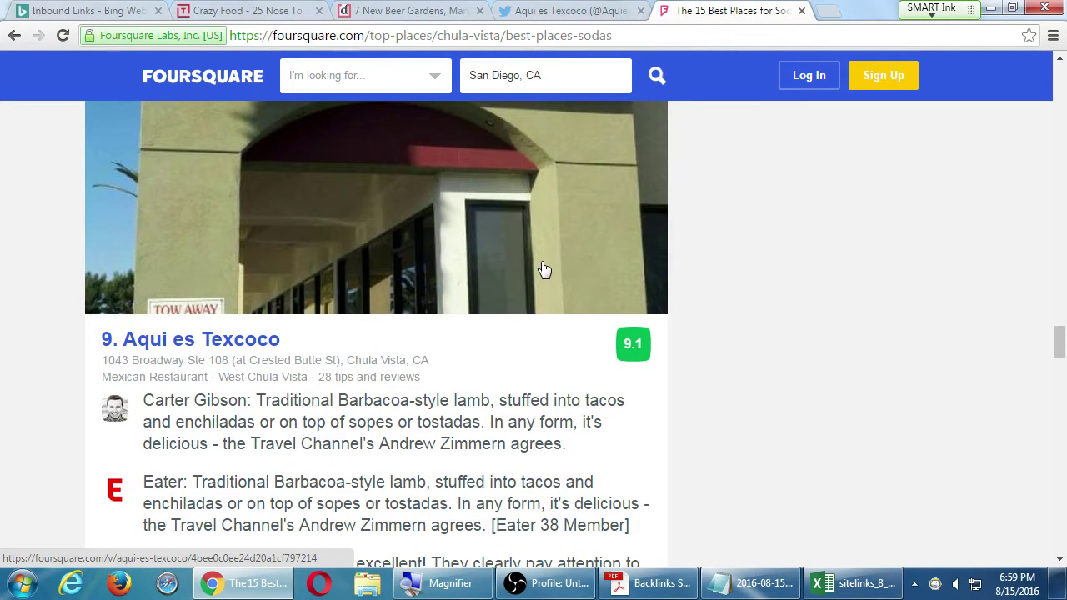
Step: Compare Aqui es Texcoco's rating with those of the neighbouring Foursquare entries, such as Starbucks, Jamba Juice and Bamboo Garden Thai Cuisine
scroll(643, 302, "up", 5)
scroll(721, 383, "up", 1)
left_click_drag(647, 273, 627, 274)
left_click(798, 320)
scroll(800, 323, "down", 8)
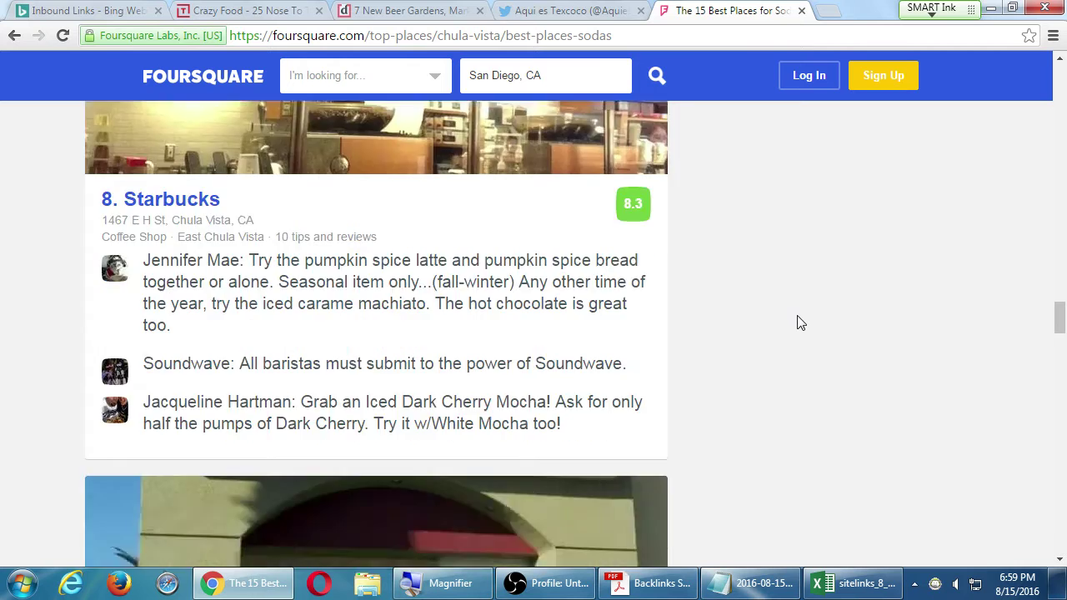
scroll(802, 323, "down", 8)
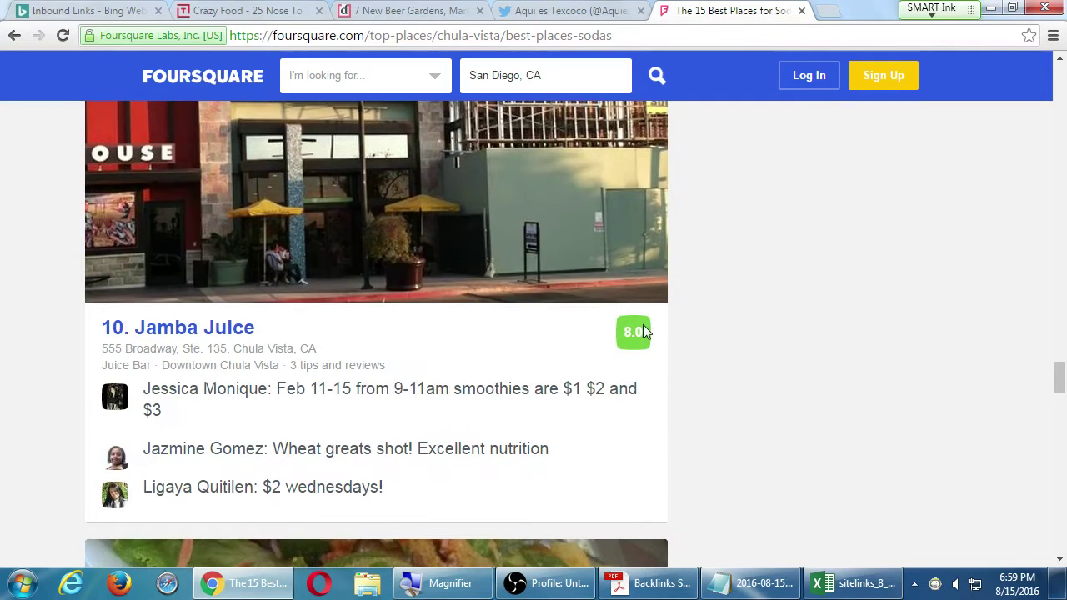
left_click_drag(625, 328, 659, 335)
scroll(691, 343, "down", 12)
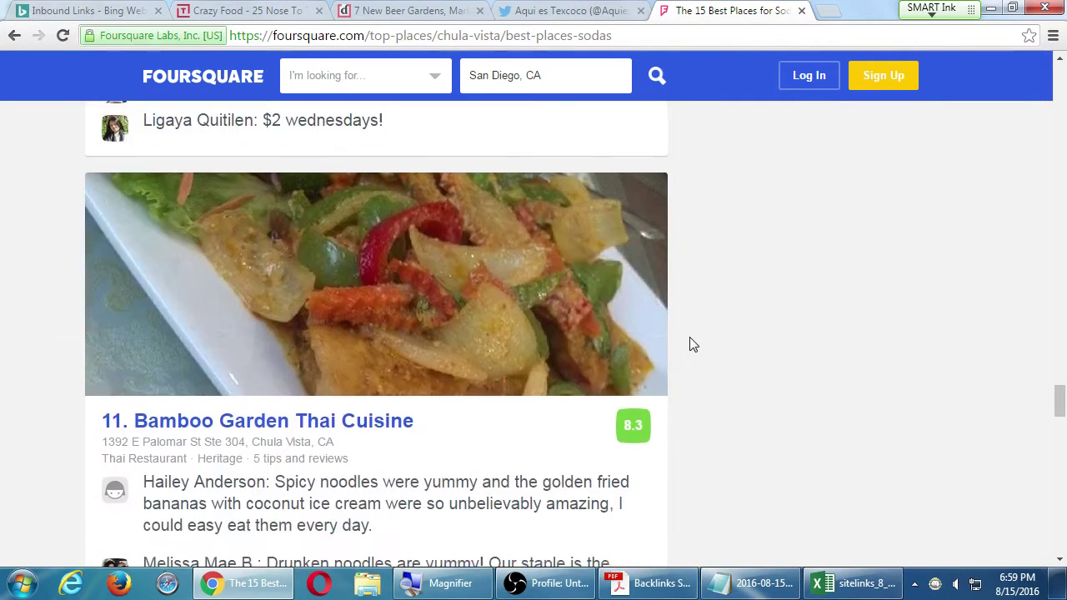
scroll(691, 344, "down", 10)
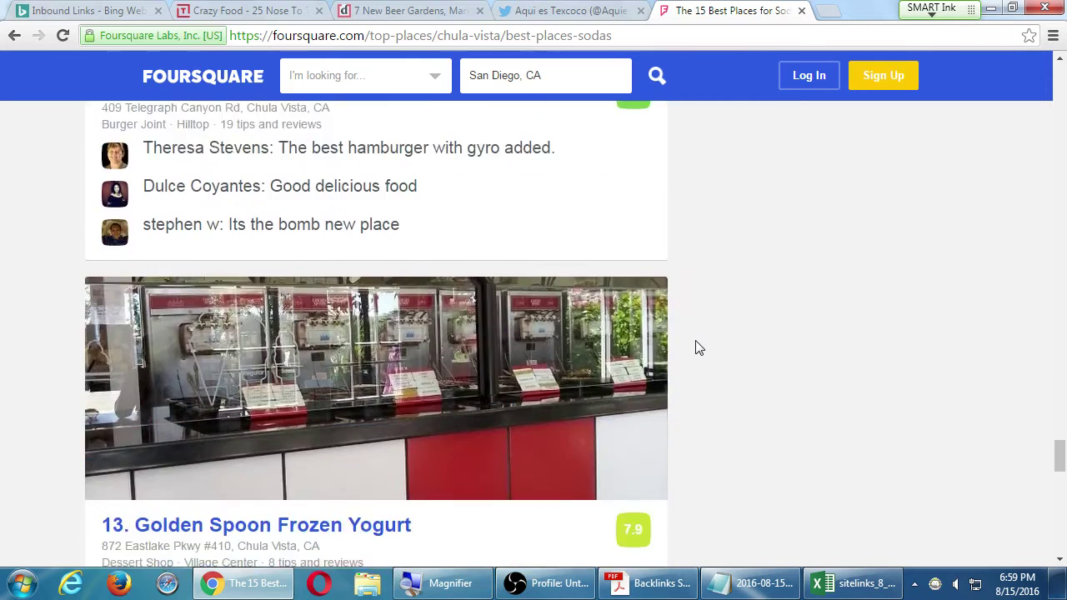
scroll(698, 347, "down", 2)
Step: Review the Aqui es Texcoco entry and its visitor tips again, and return to the Excel backlink sheet
scroll(700, 370, "up", 11)
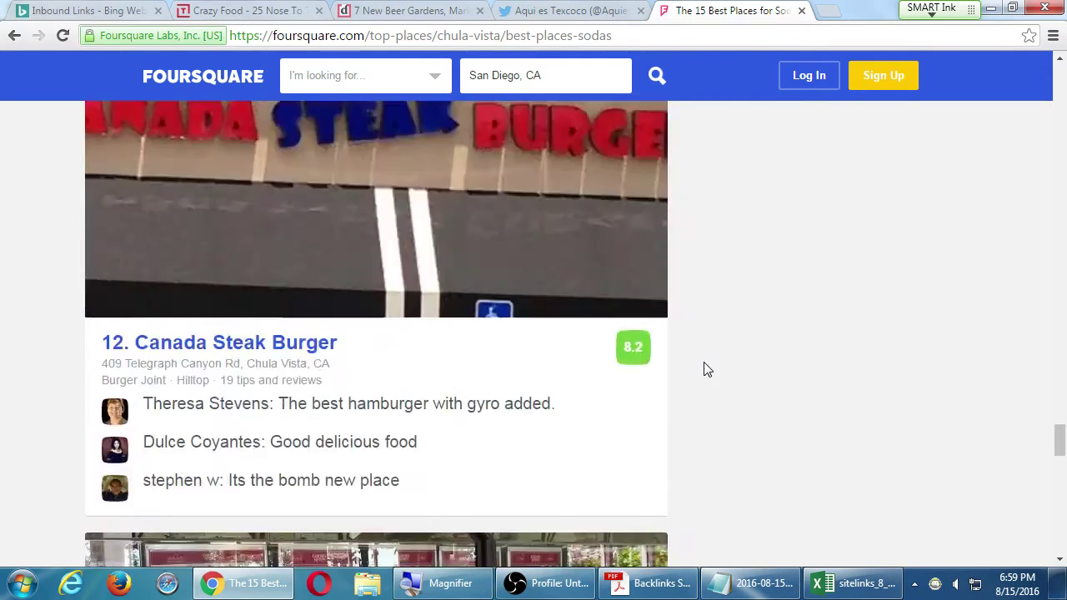
scroll(705, 367, "up", 15)
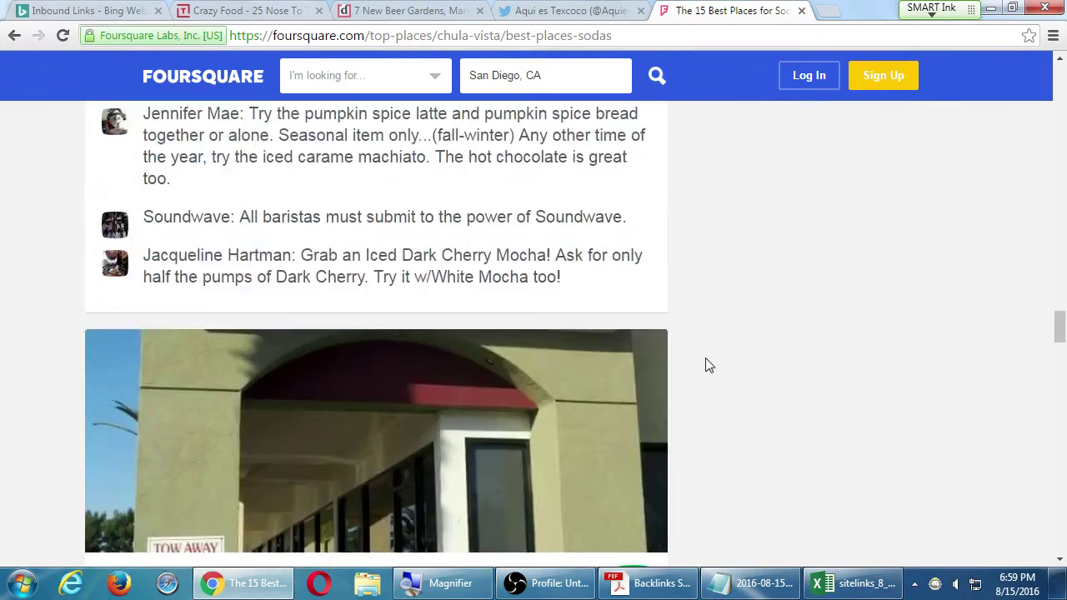
scroll(705, 362, "down", 4)
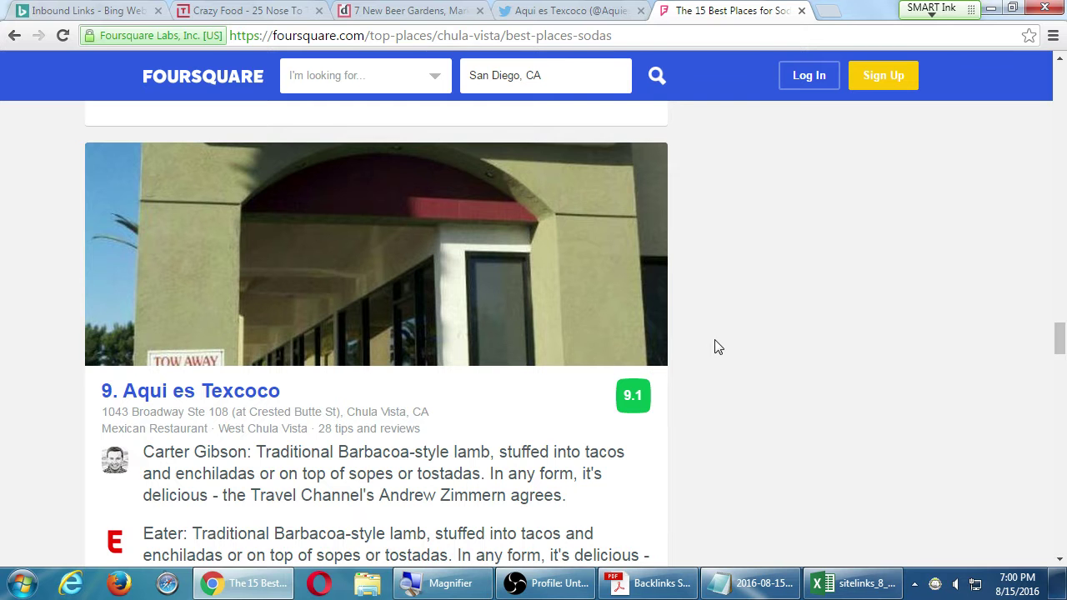
scroll(714, 342, "down", 2)
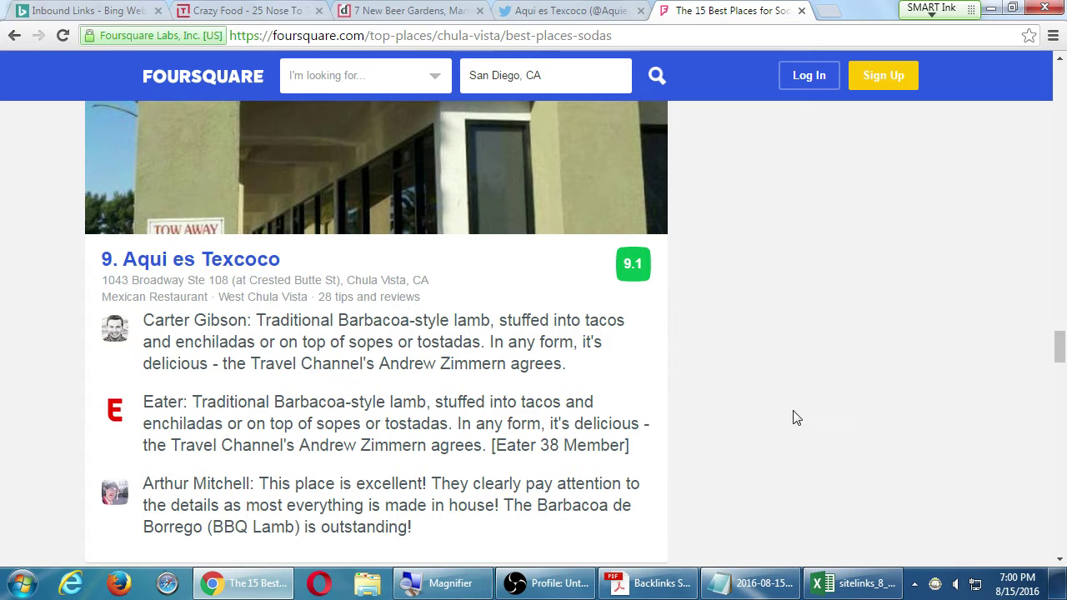
left_click(988, 9)
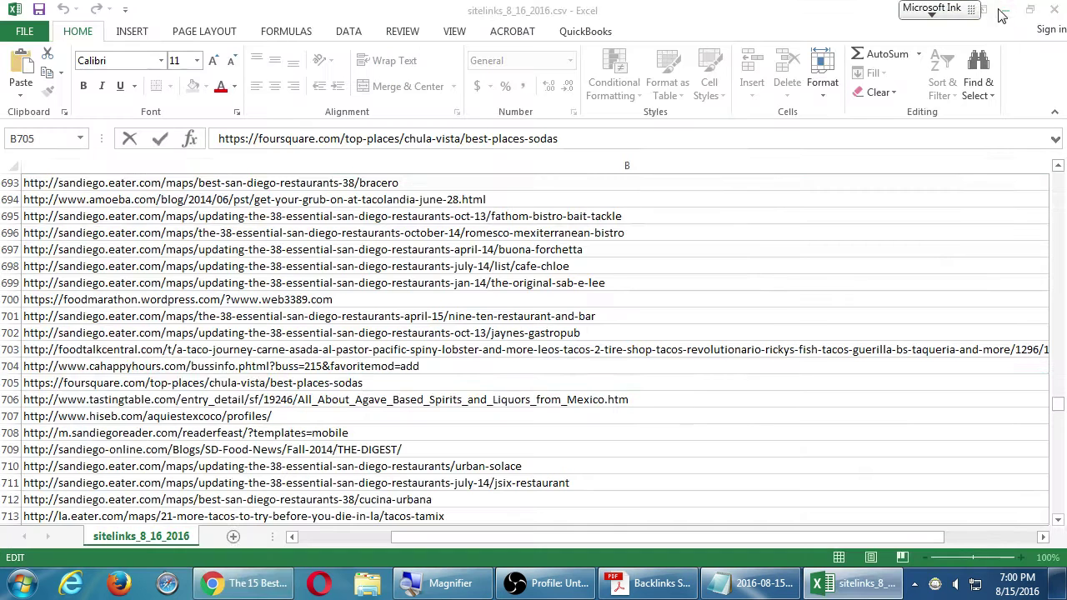
Step: Switch to the Backlinks Strategy PDF in Acrobat and read the sections on taking advantage of backlinks and on bad backlinks
left_click(617, 583)
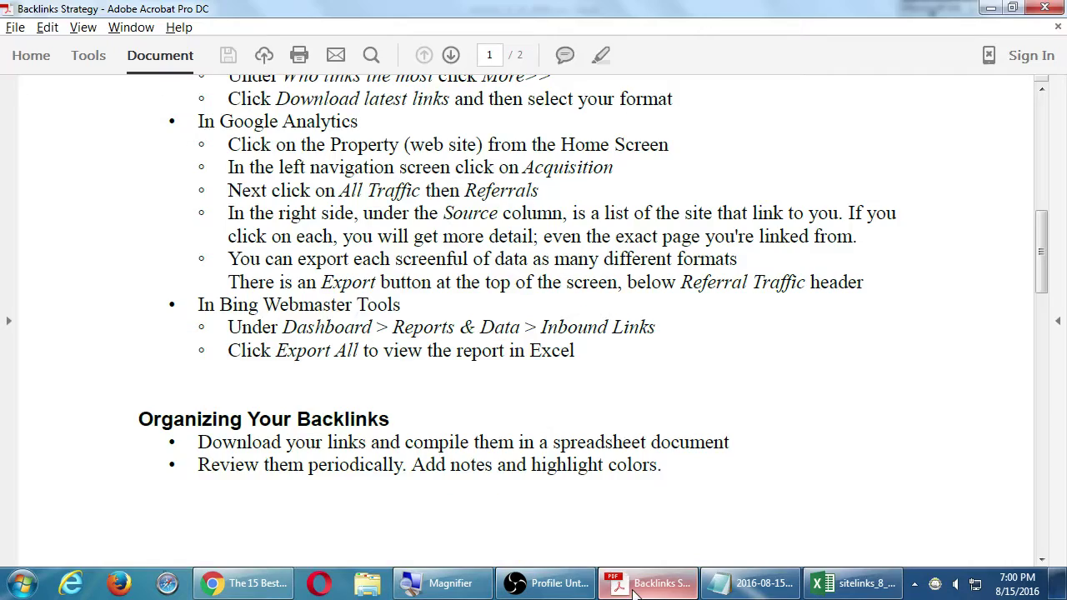
scroll(422, 322, "up", 1)
scroll(422, 321, "down", 10)
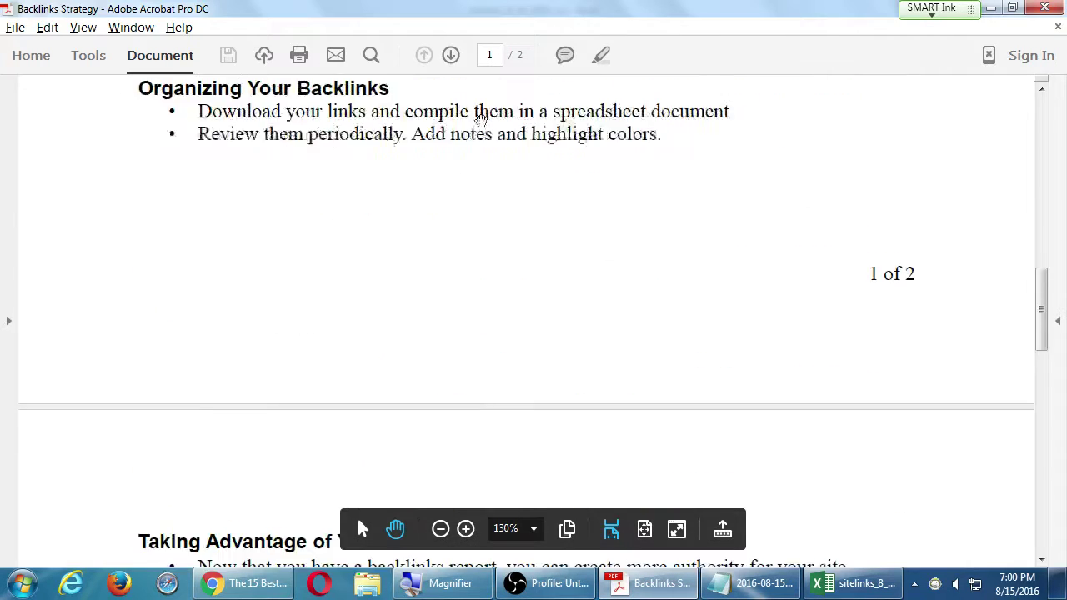
scroll(487, 325, "down", 4)
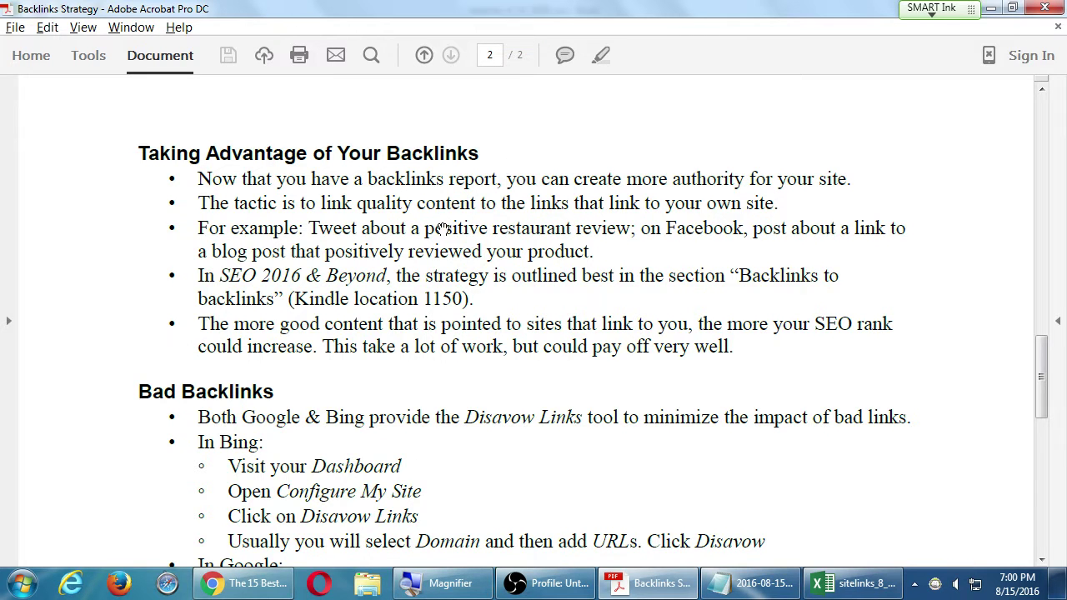
left_click_drag(451, 403, 450, 173)
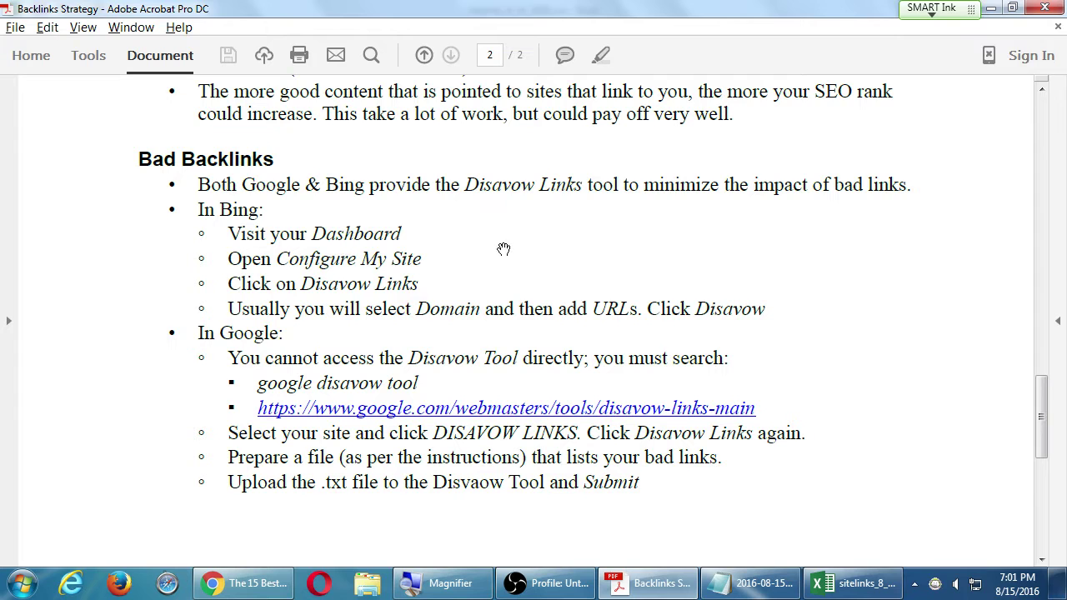
Step: Return to Bing Webmaster in Chrome, dismiss the link details, and open the Disavow Links page under Configure My Site
key("alt+Tab")
key("alt+Tab")
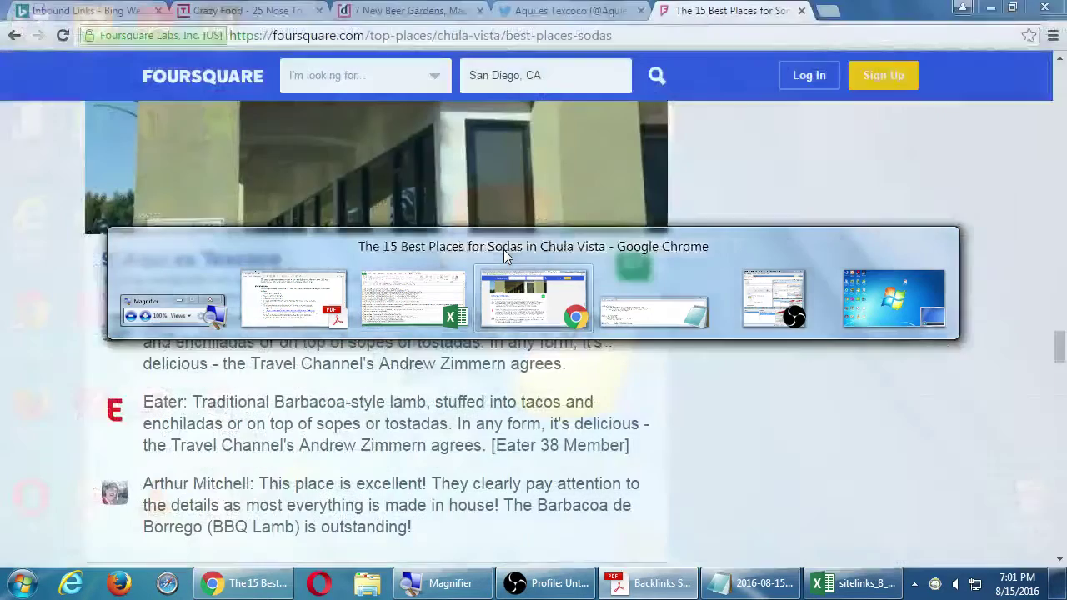
left_click(92, 10)
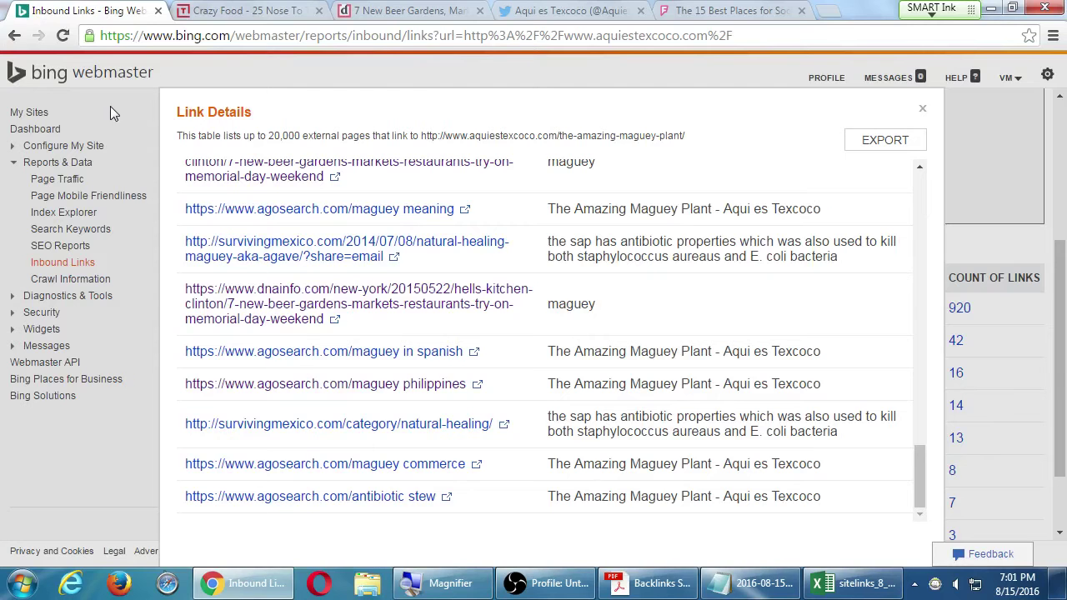
left_click(922, 110)
left_click(54, 146)
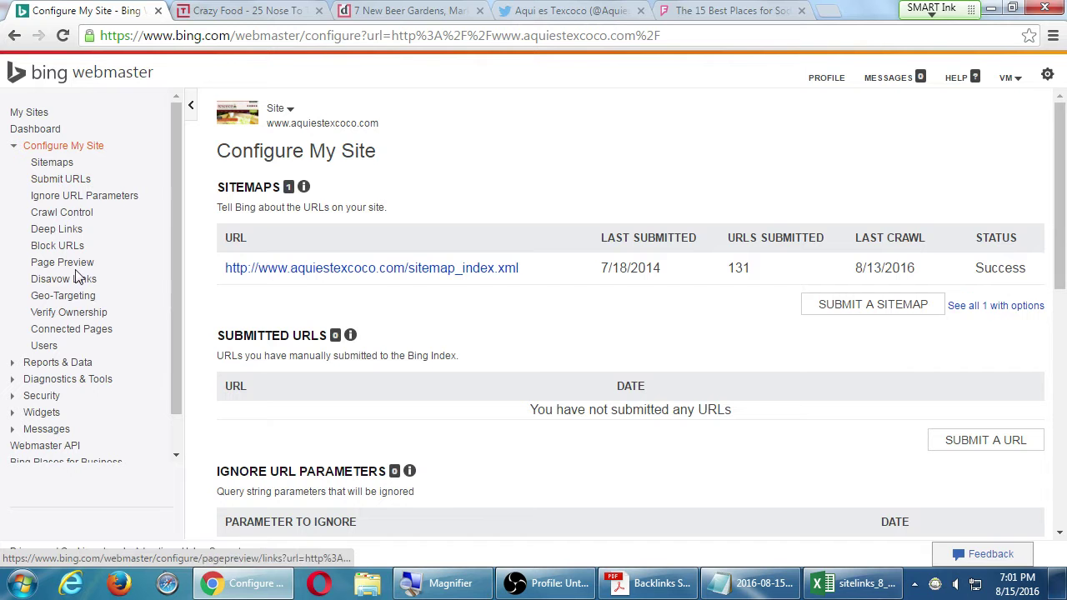
left_click(75, 282)
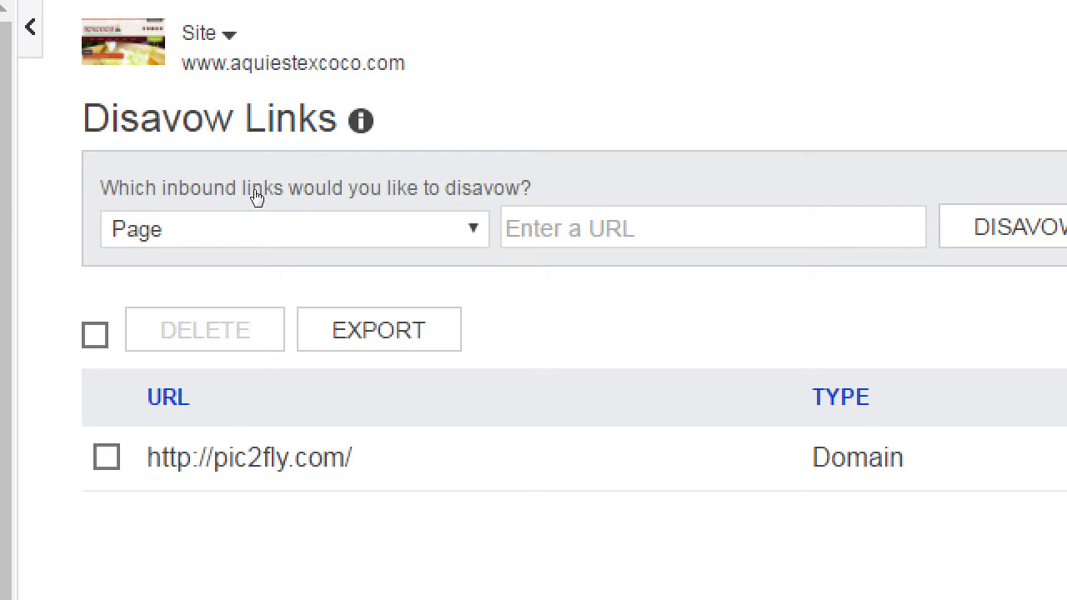
left_click(397, 210)
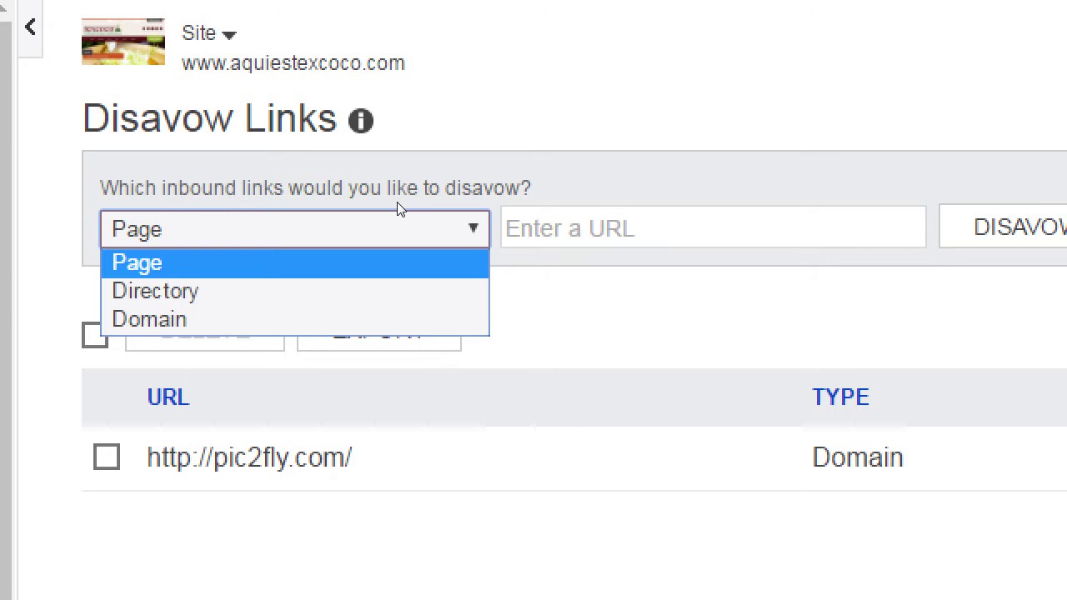
left_click(255, 228)
key("Tab")
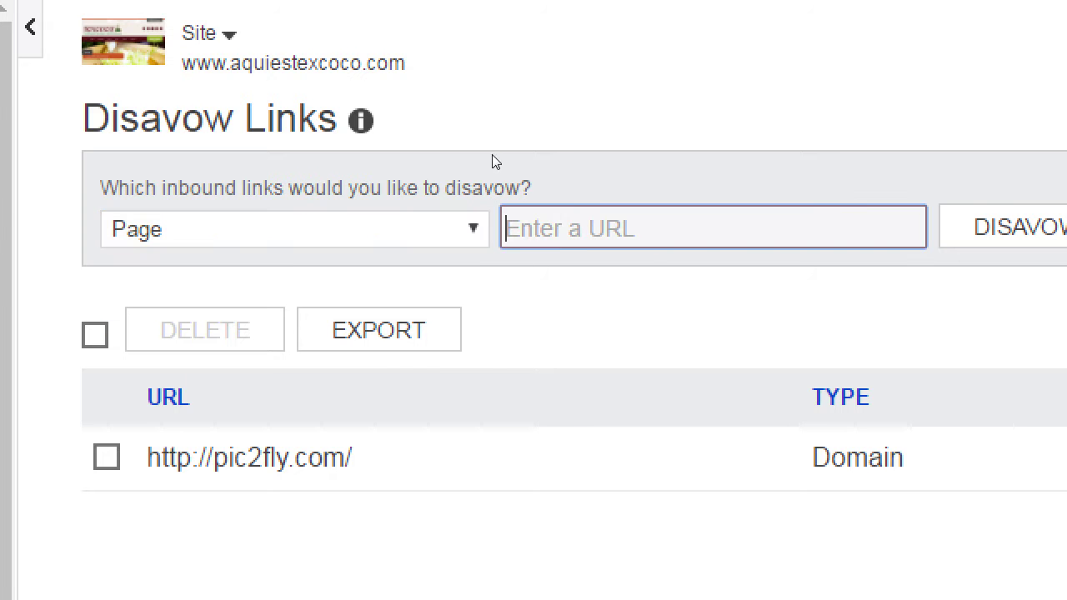
type("htt")
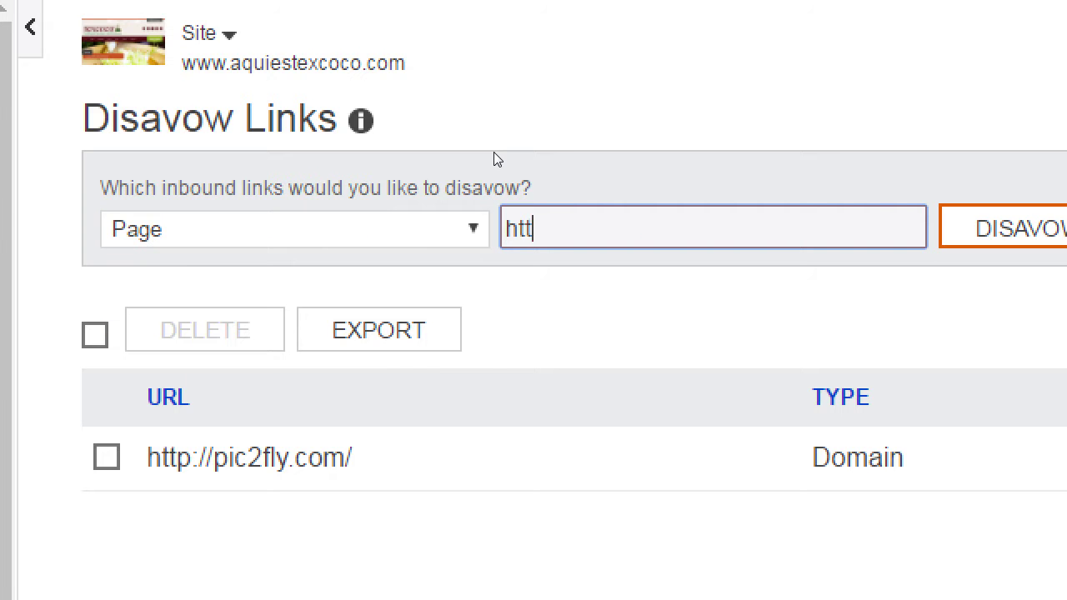
type("p://wbsi")
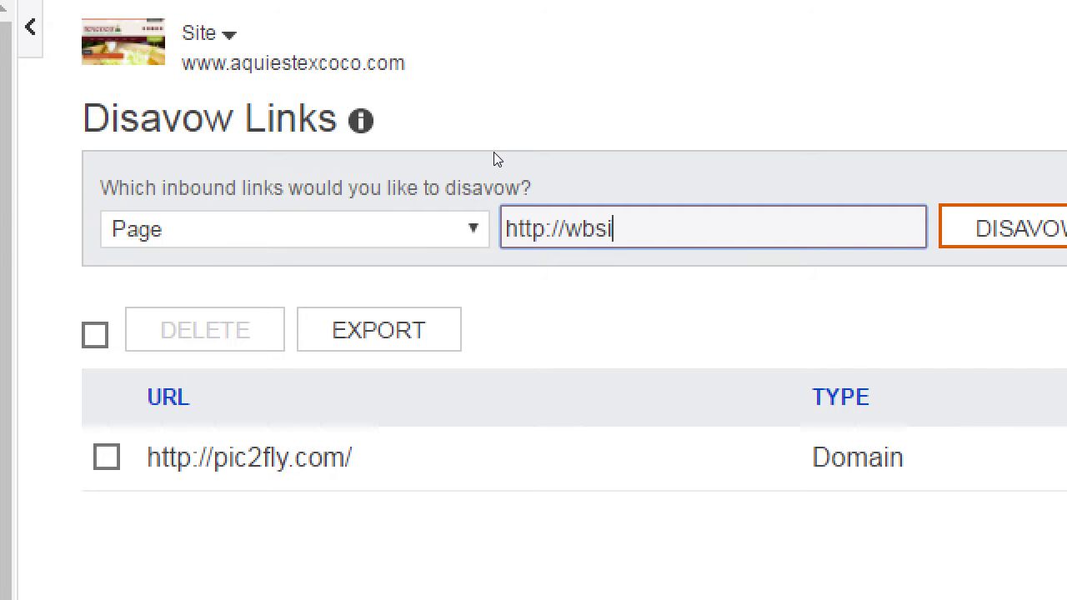
type("te.com/")
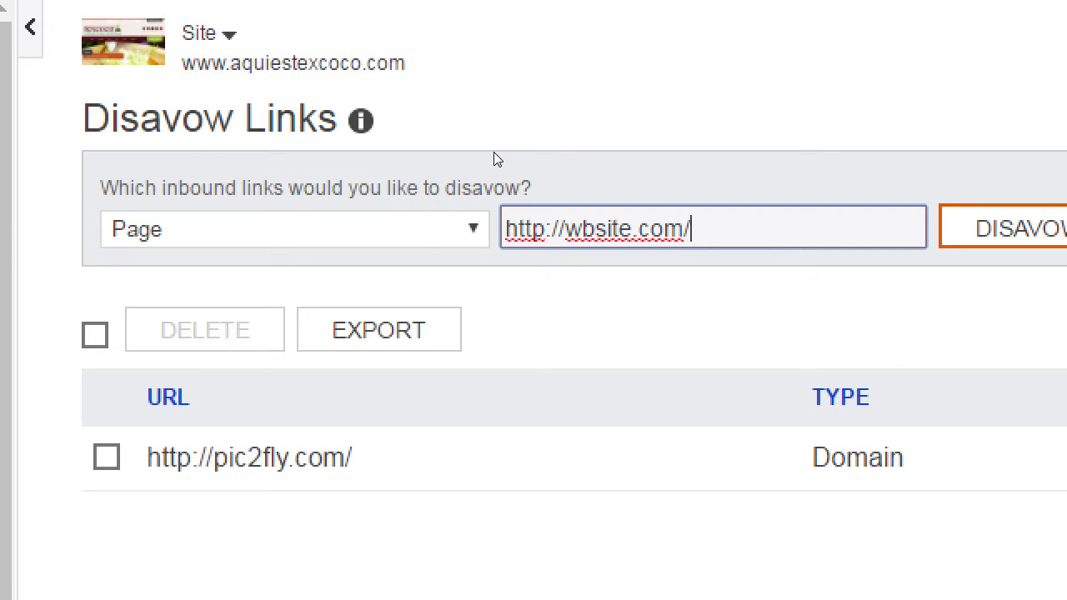
type("spampage.html")
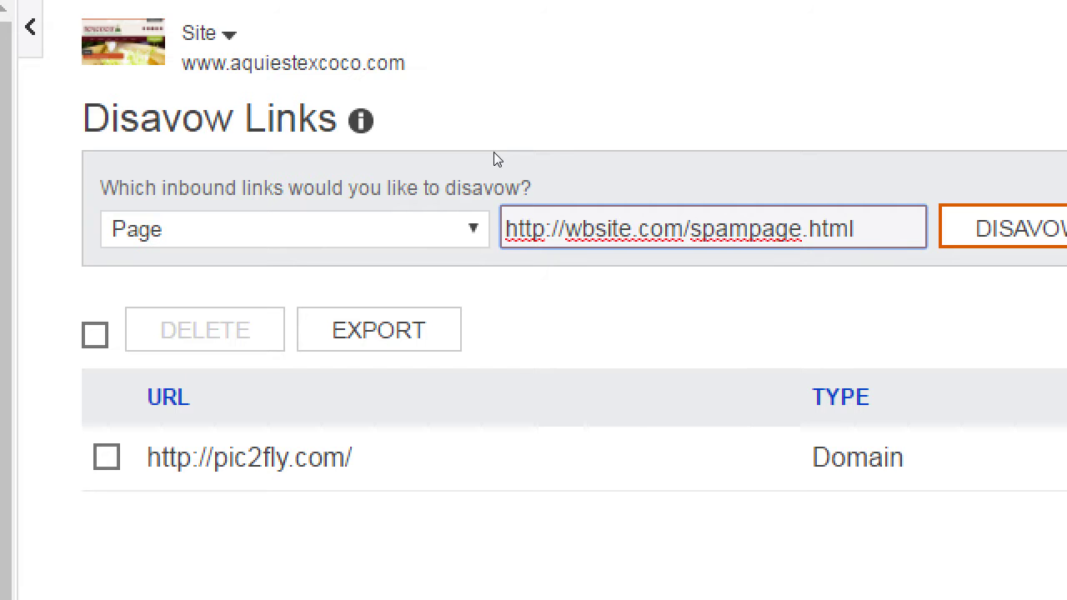
key("ctrl+Left")
type("bog")
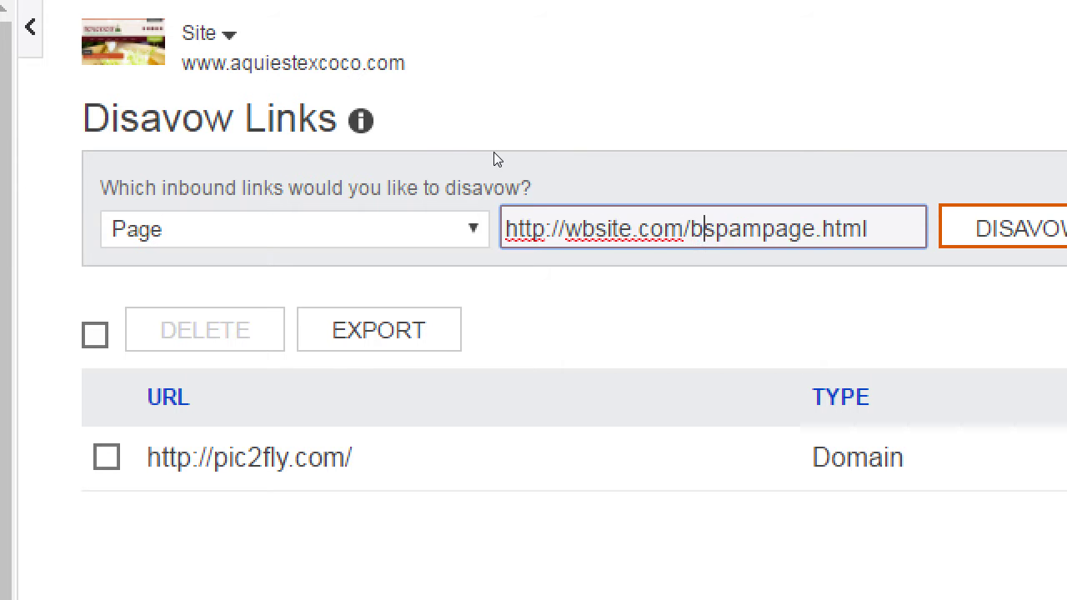
key("BackSpace")
key("BackSpace")
type("log/")
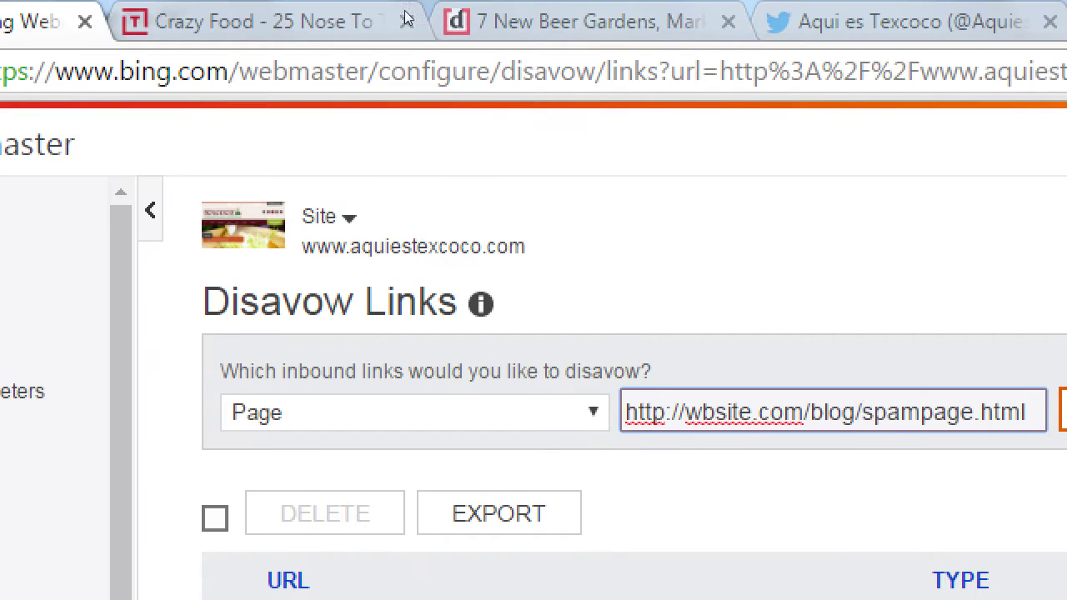
key("shift+Tab")
key("alt+Down")
key("Down")
key("Return")
key("Tab")
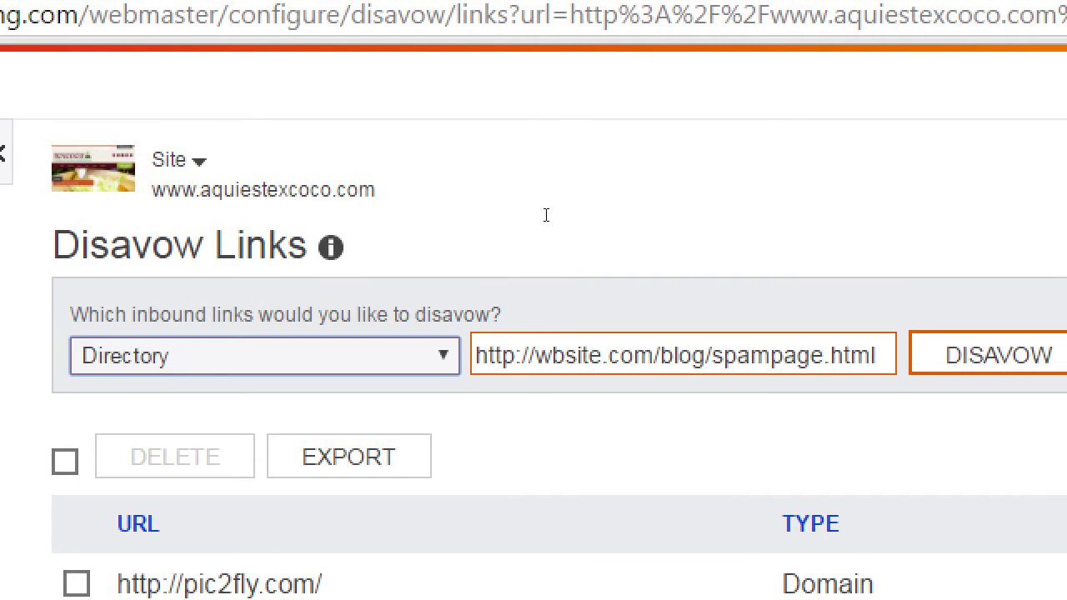
key("Right")
key("Right")
key("Right")
key("ctrl+shift+Left")
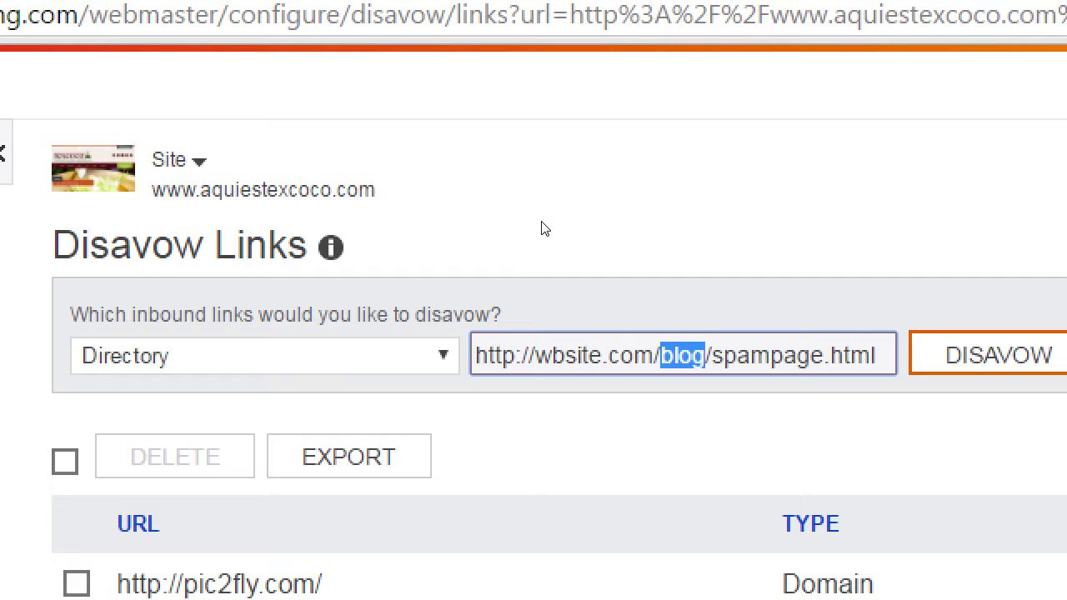
key("End")
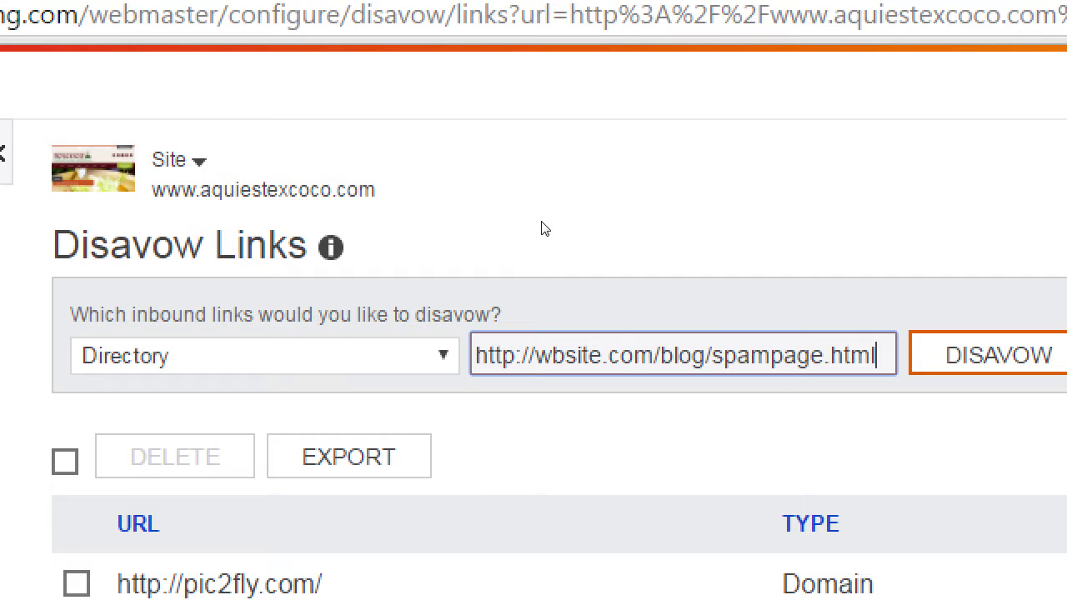
key("ctrl+shift+Left")
key("ctrl+shift+Left")
key("BackSpace")
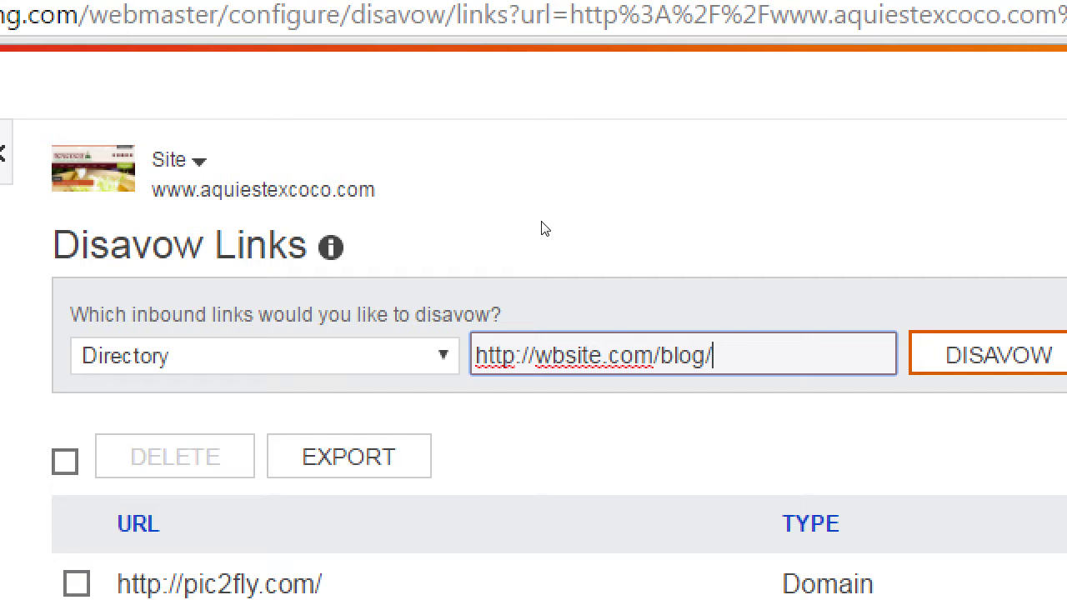
key("shift+Tab")
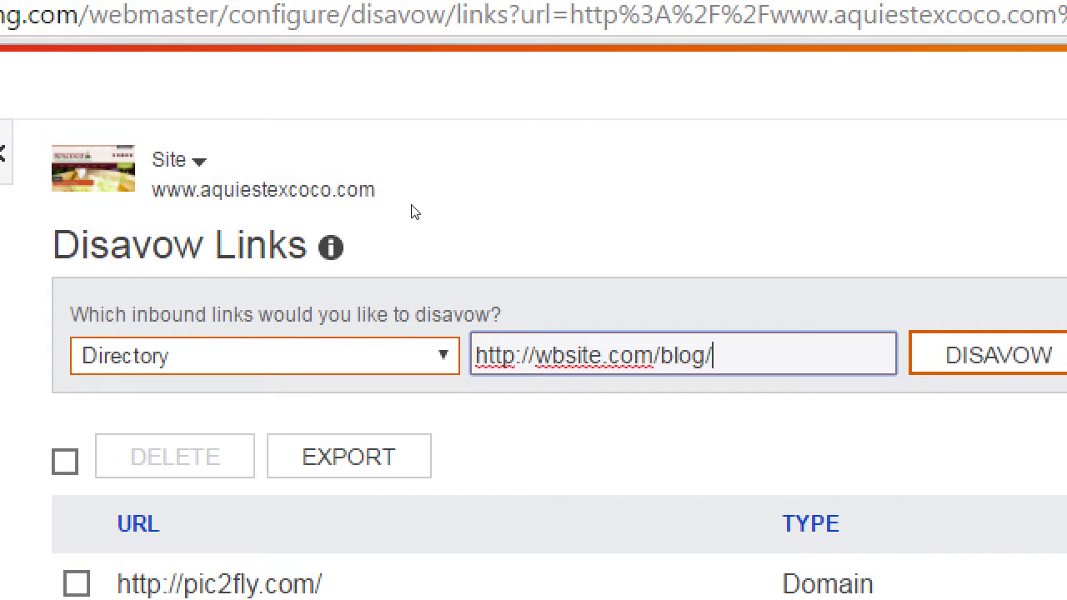
key("alt+Down")
key("Down")
key("Return")
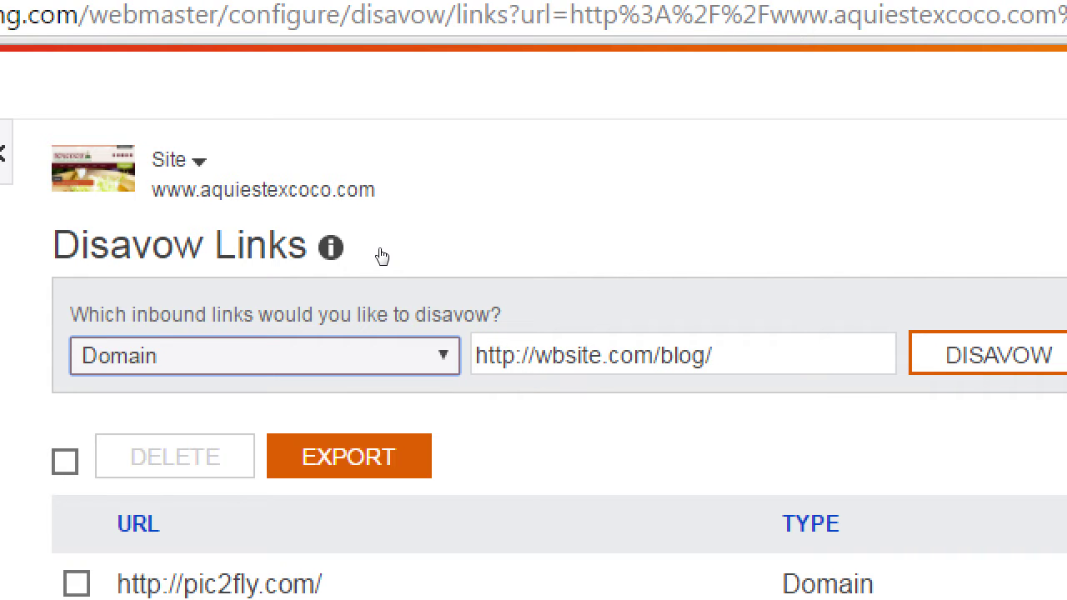
key("Up")
key("Down")
key("Tab")
key("End")
key("ctrl+shift+Left")
key("BackSpace")
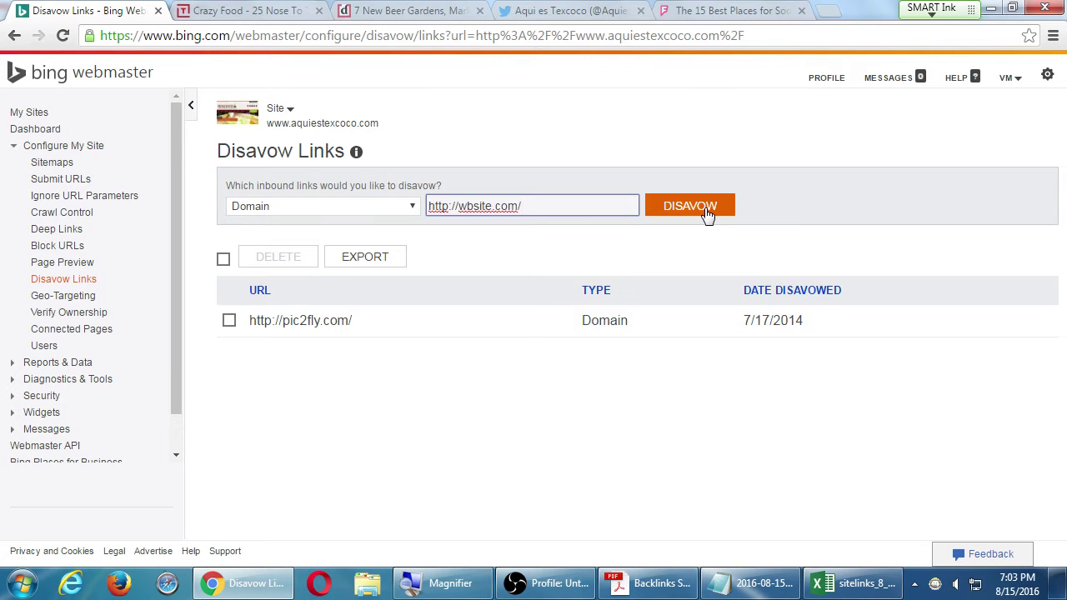
Step: Clear the sample URL from the disavow form without submitting it
triple_click(492, 208)
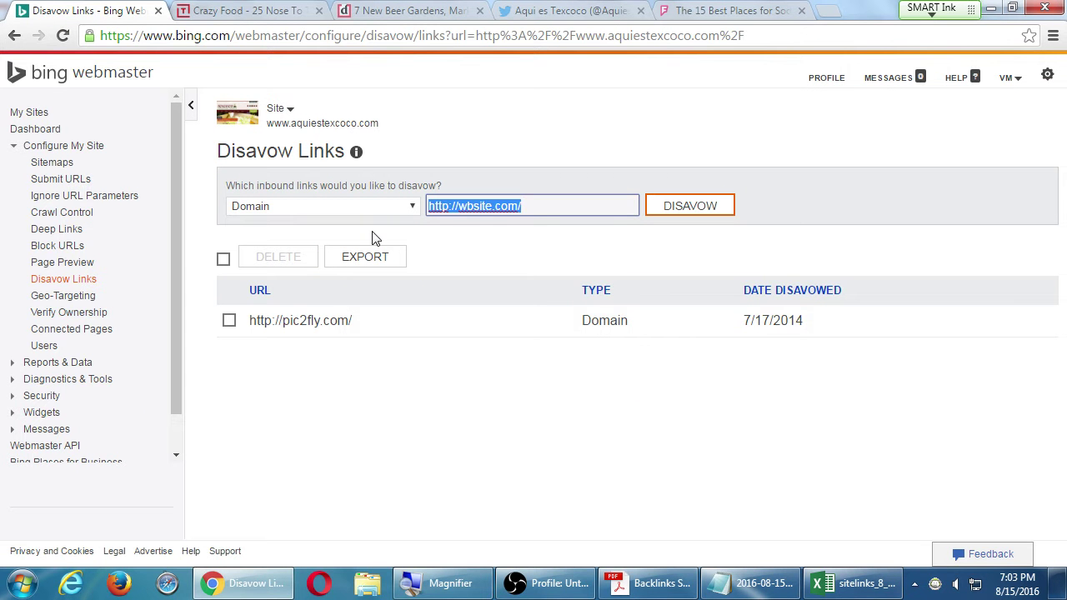
key("BackSpace")
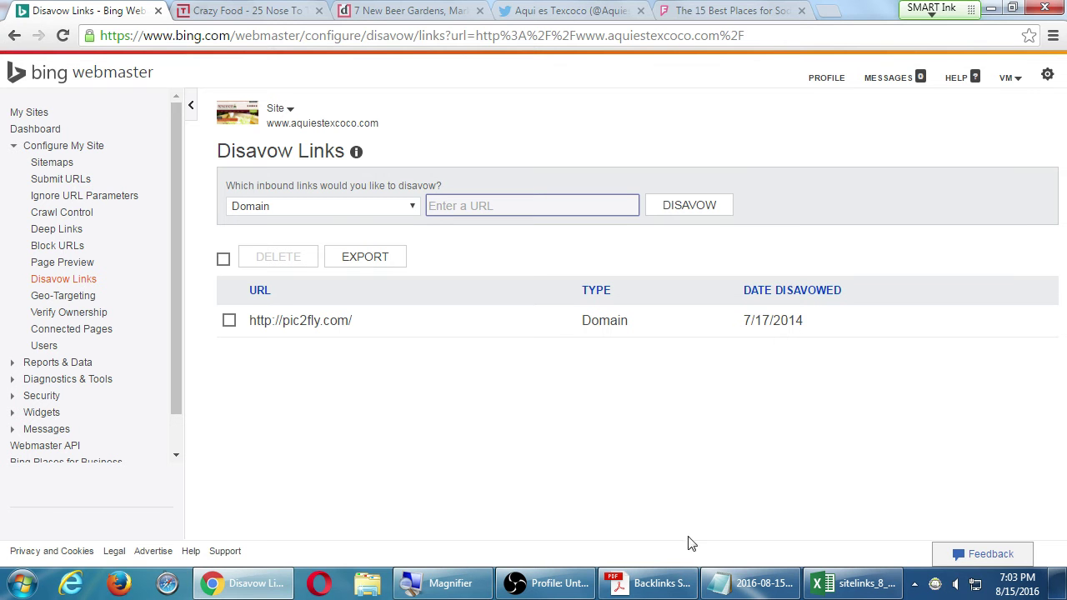
Step: Review the Bad Backlinks instructions in the Backlinks Strategy PDF and bring the 2016-08-15.txt Notepad notes into readable view over them
left_click(654, 584)
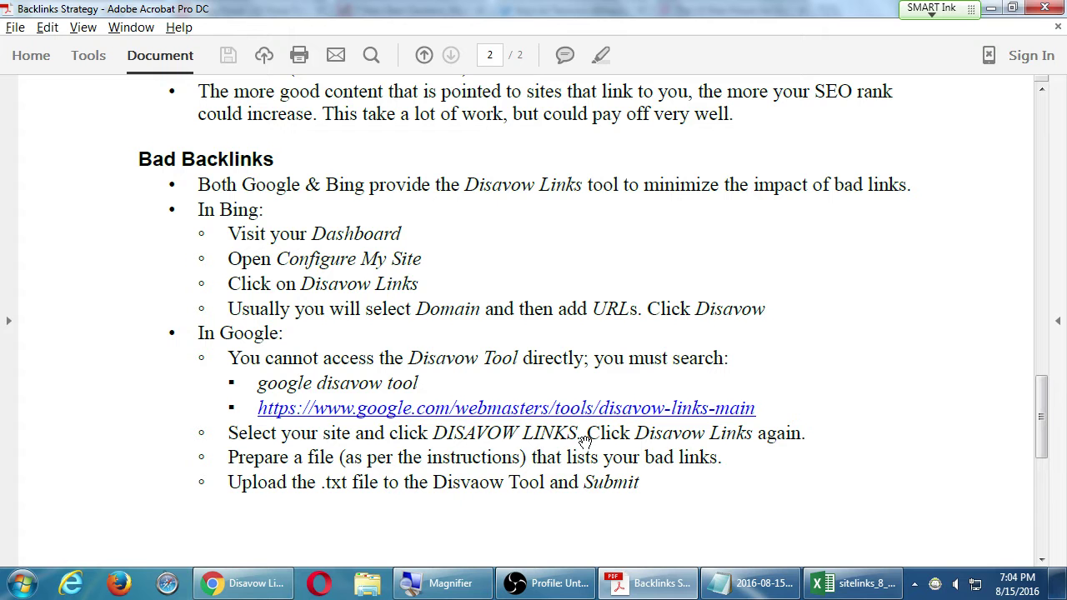
left_click(750, 582)
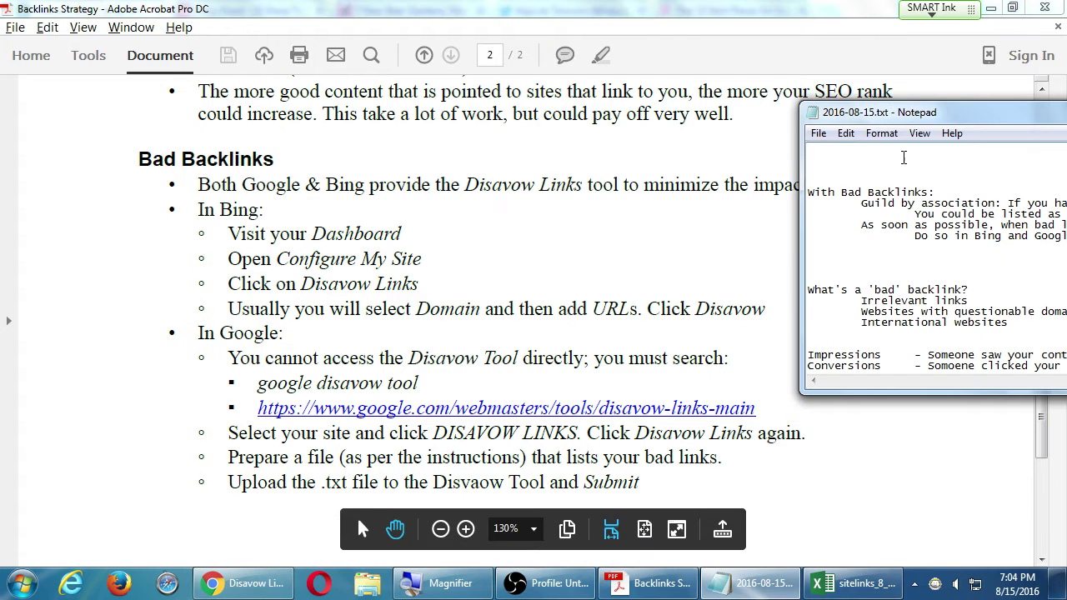
left_click_drag(911, 119, 756, 111)
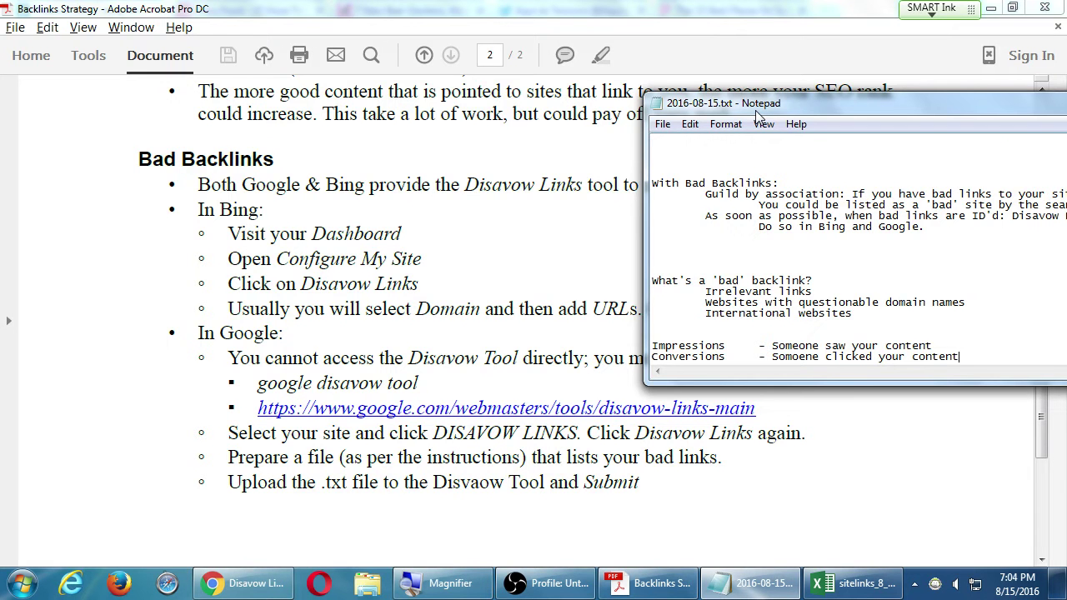
left_click_drag(755, 110, 620, 100)
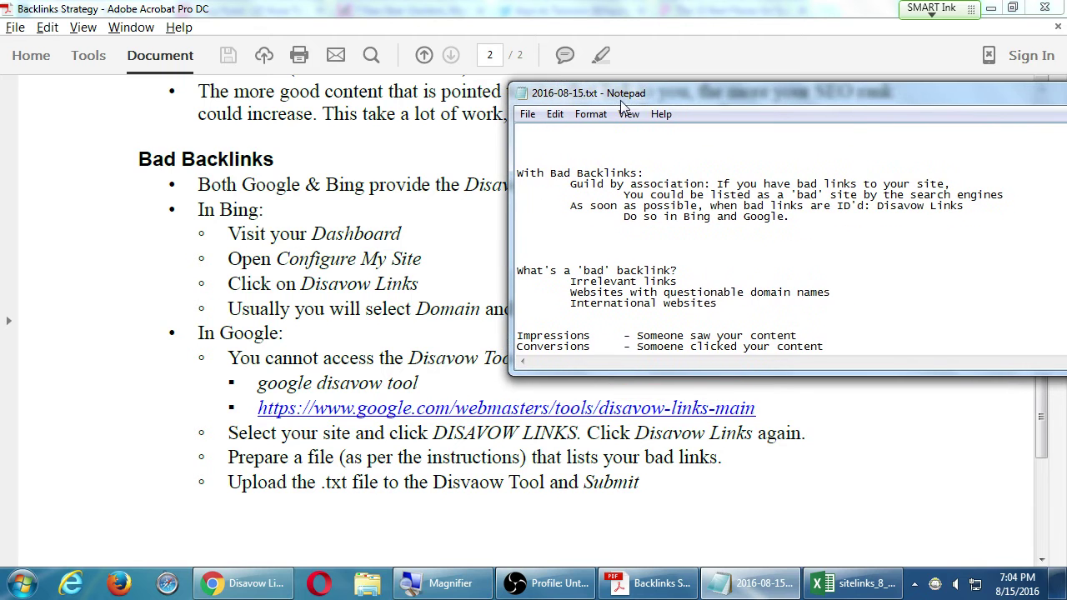